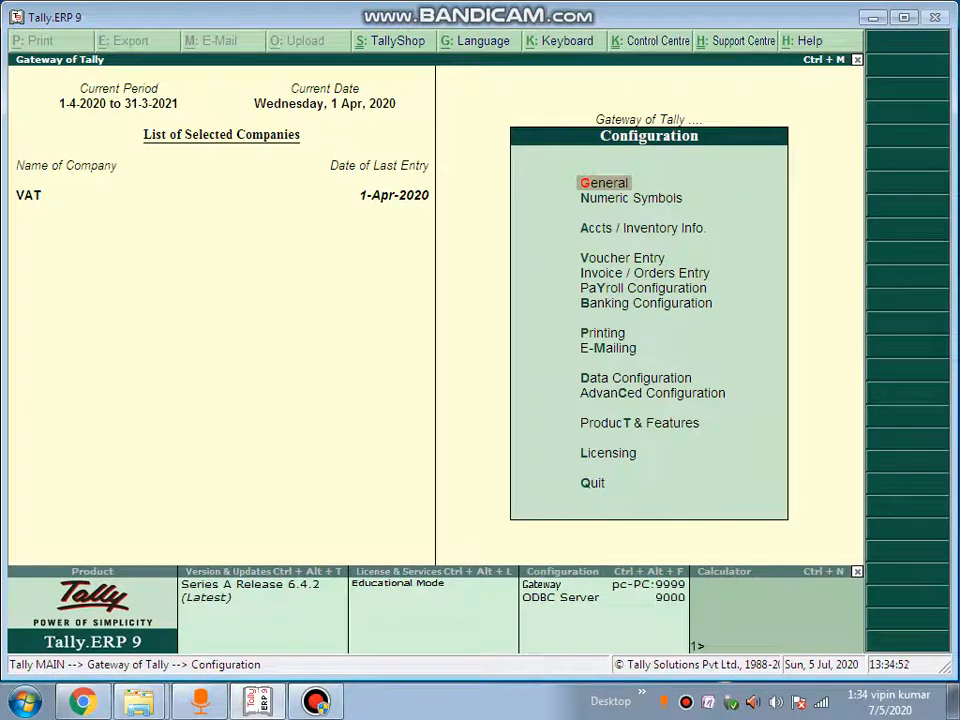
# Turn on Set/alter VAT details under F11 Statutory & Taxation for the VAT company
pyautogui.press('Escape')
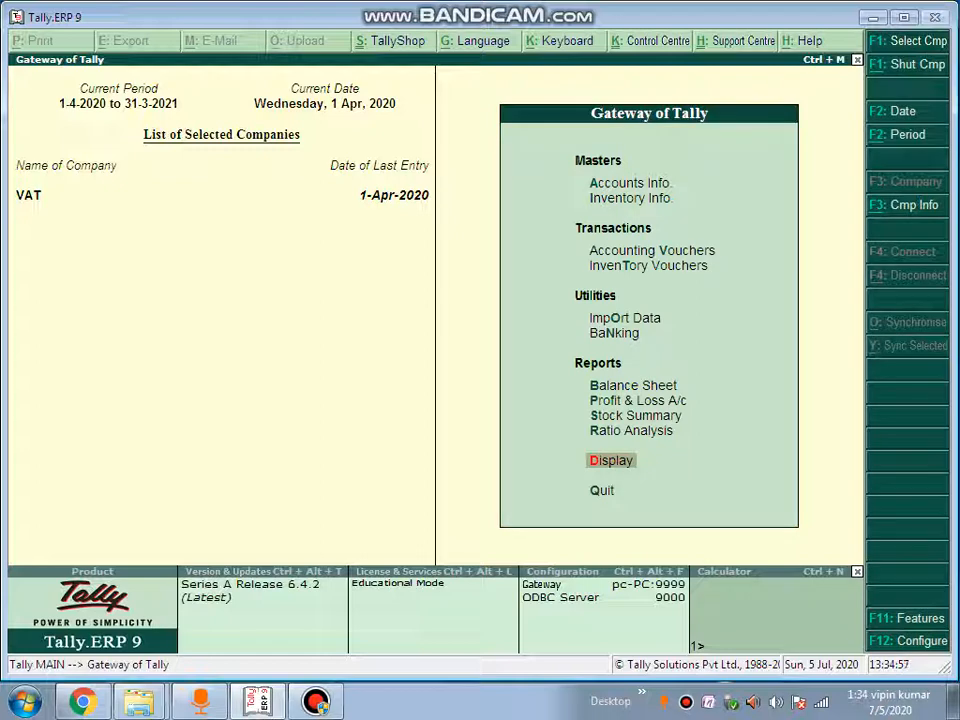
pyautogui.press('F11')
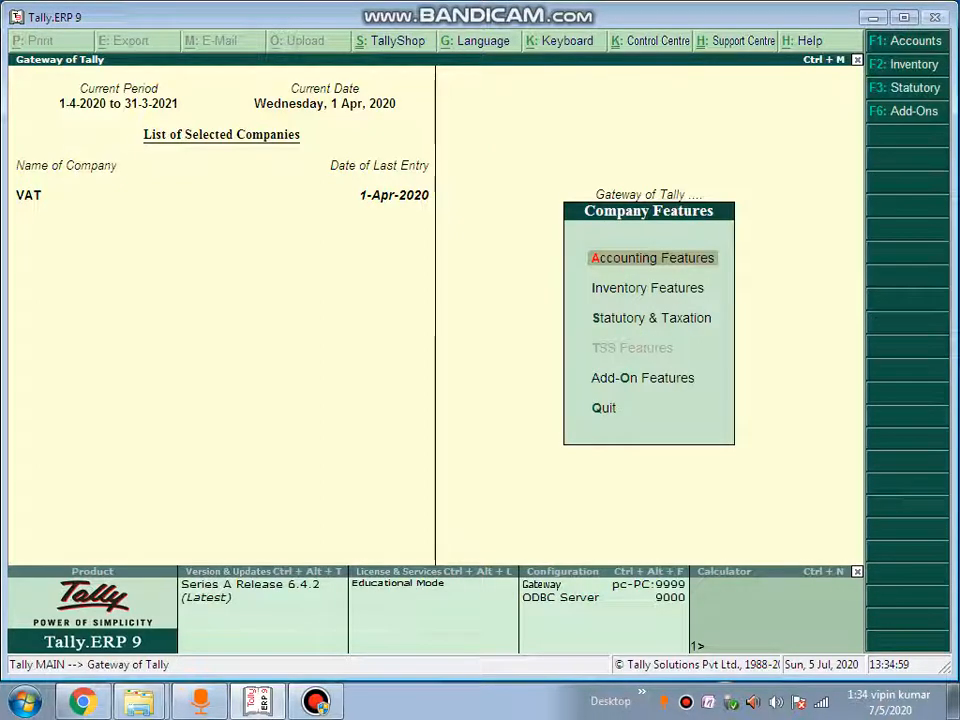
pyautogui.press('Down')
pyautogui.press('Down')
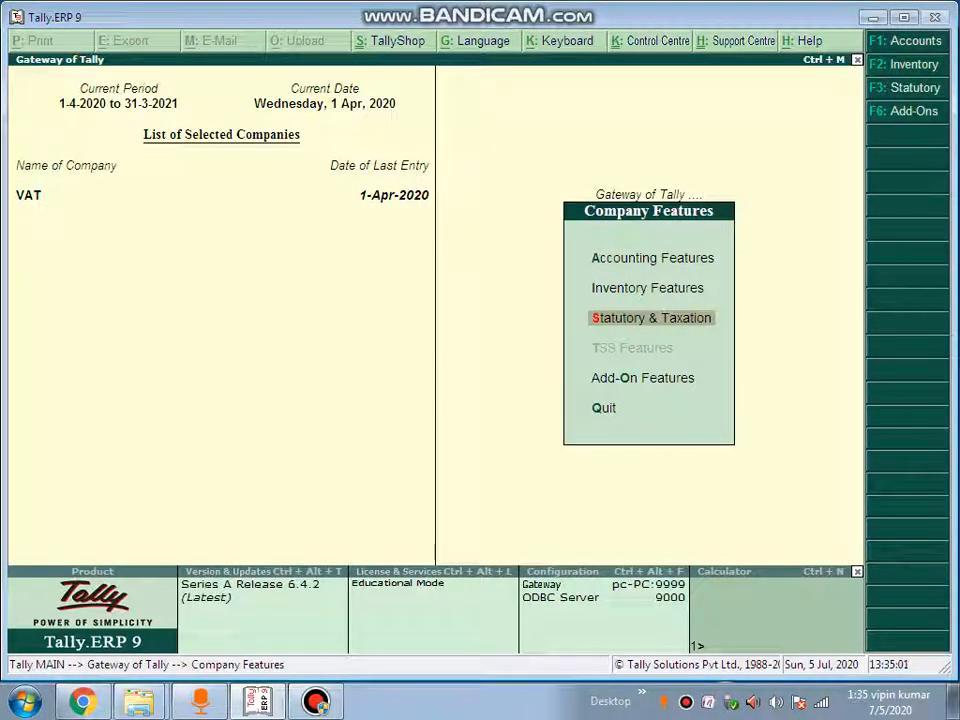
pyautogui.press('Return')
pyautogui.press('Return')
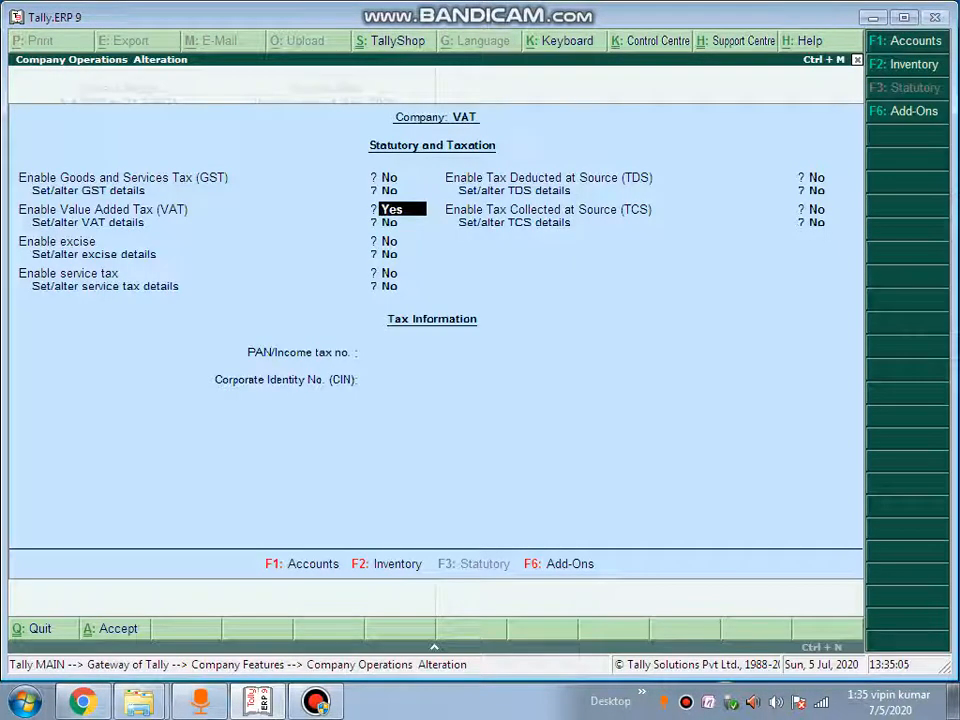
pyautogui.press('Return')
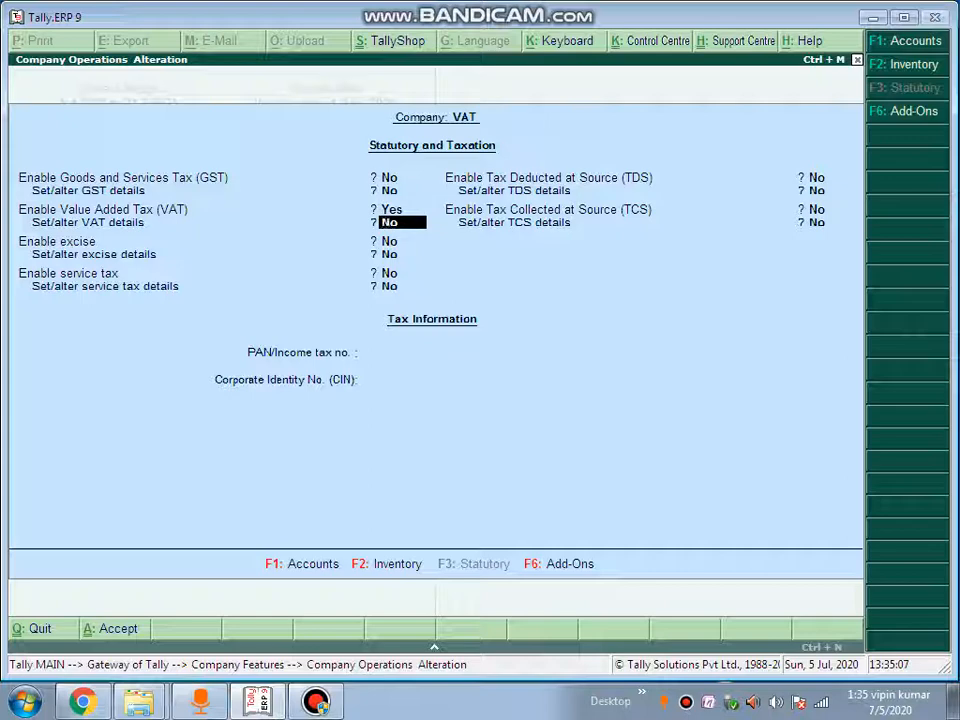
pyautogui.press('y')
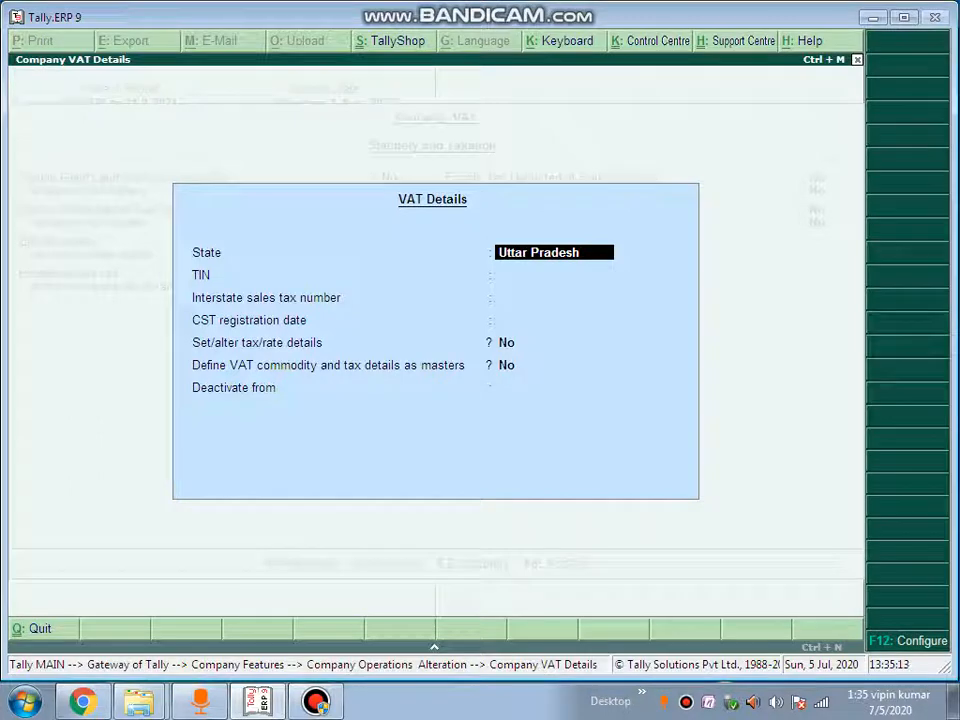
# Set the company's VAT state to Delhi, enter its TIN, and confirm the statutory settings
pyautogui.write('De')
pyautogui.press('Return')
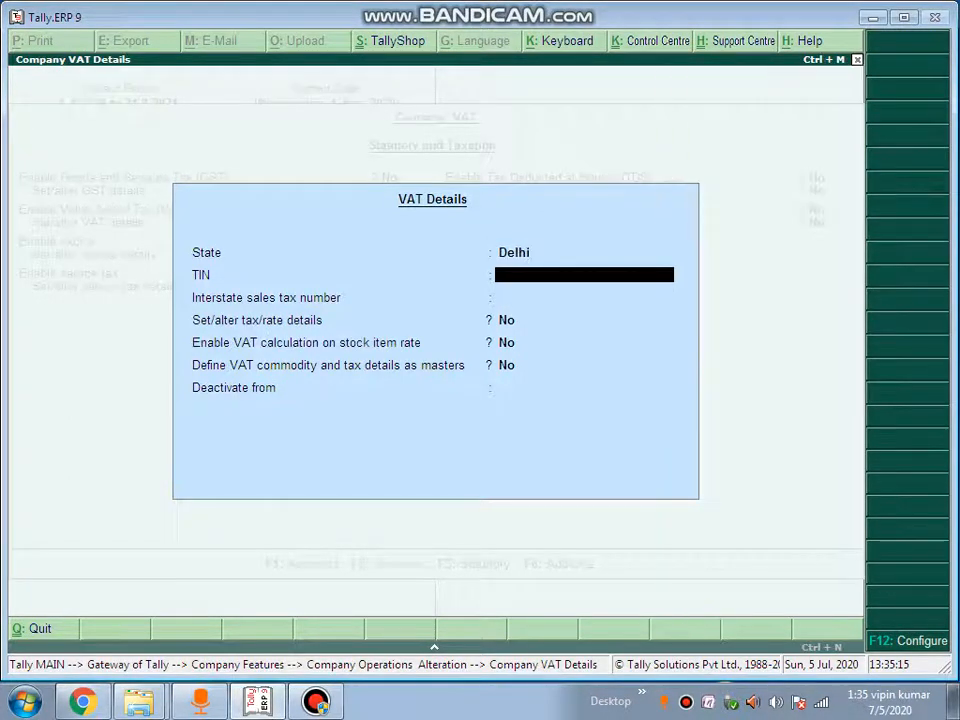
pyautogui.write('1')
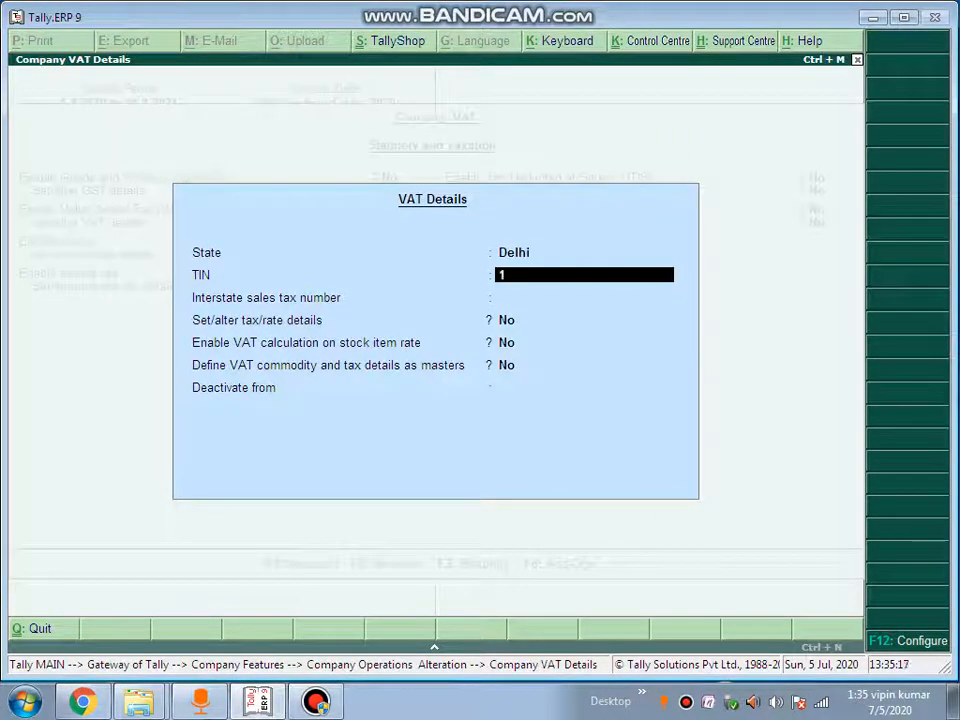
pyautogui.write('2121121')
pyautogui.press('Return')
pyautogui.press('Return')
pyautogui.press('Return')
pyautogui.press('Return')
pyautogui.press('Return')
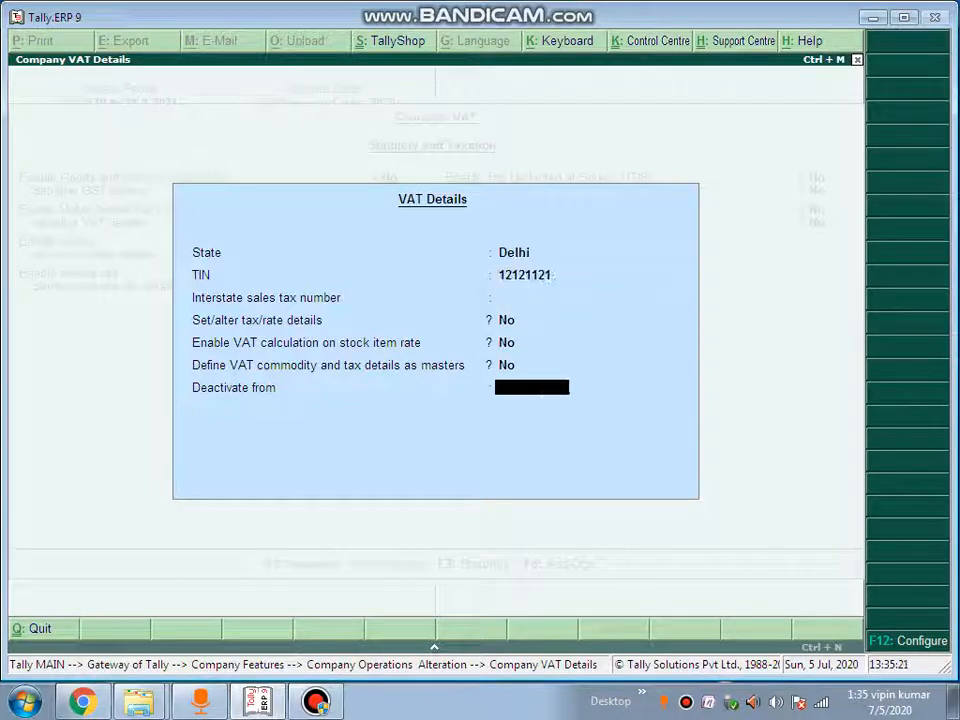
pyautogui.press('Return')
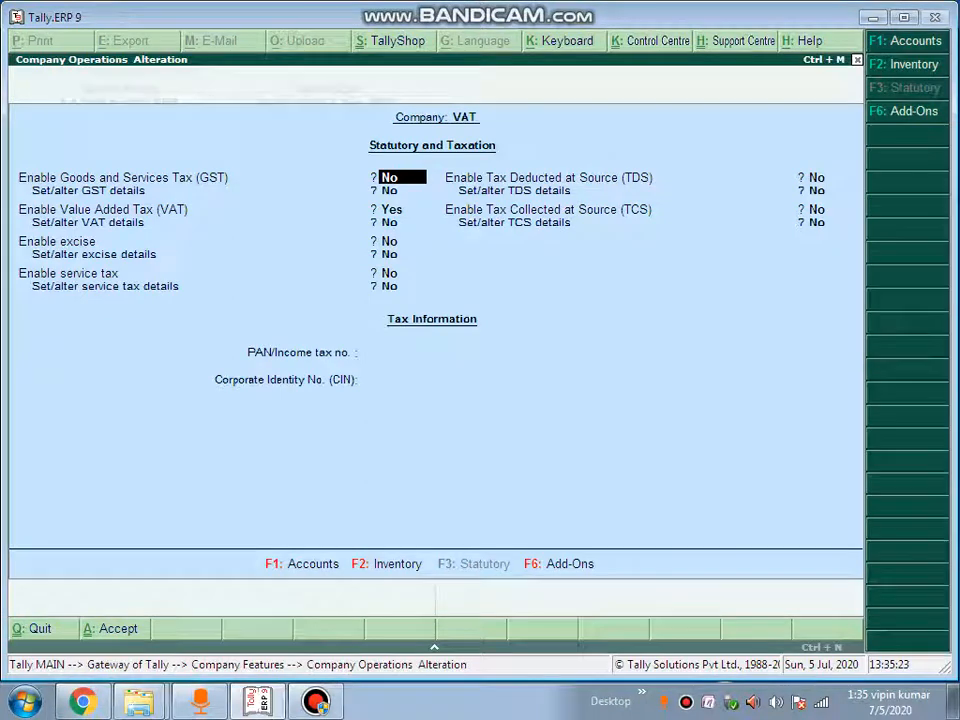
pyautogui.press('Return')
pyautogui.press('Return')
pyautogui.press('Return')
pyautogui.press('Return')
pyautogui.press('Return')
pyautogui.press('Return')
pyautogui.press('Return')
pyautogui.press('Return')
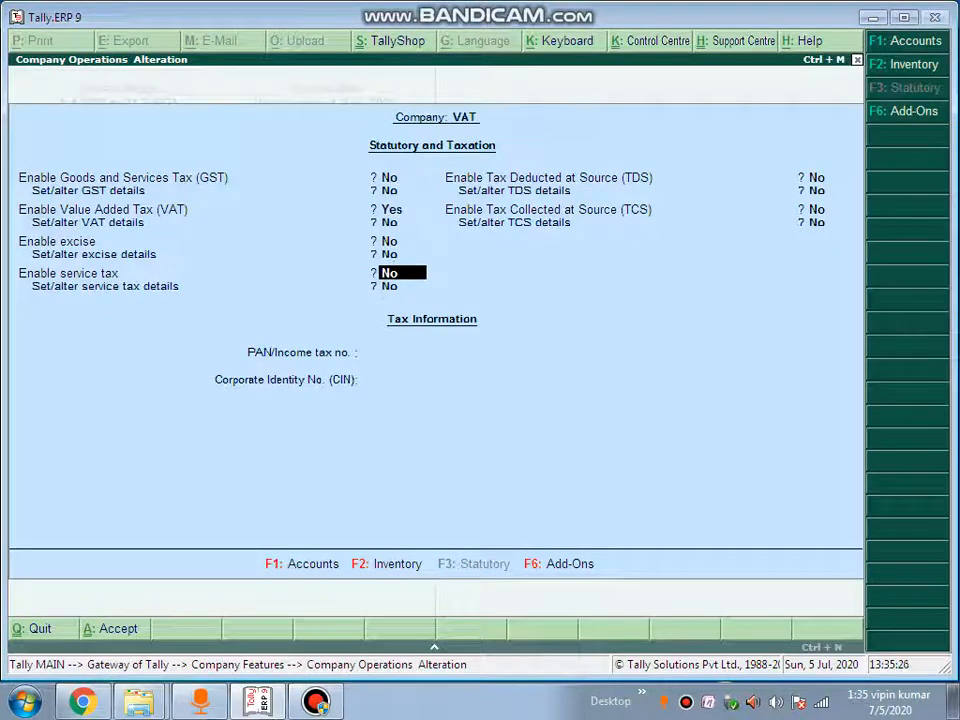
pyautogui.press('Return')
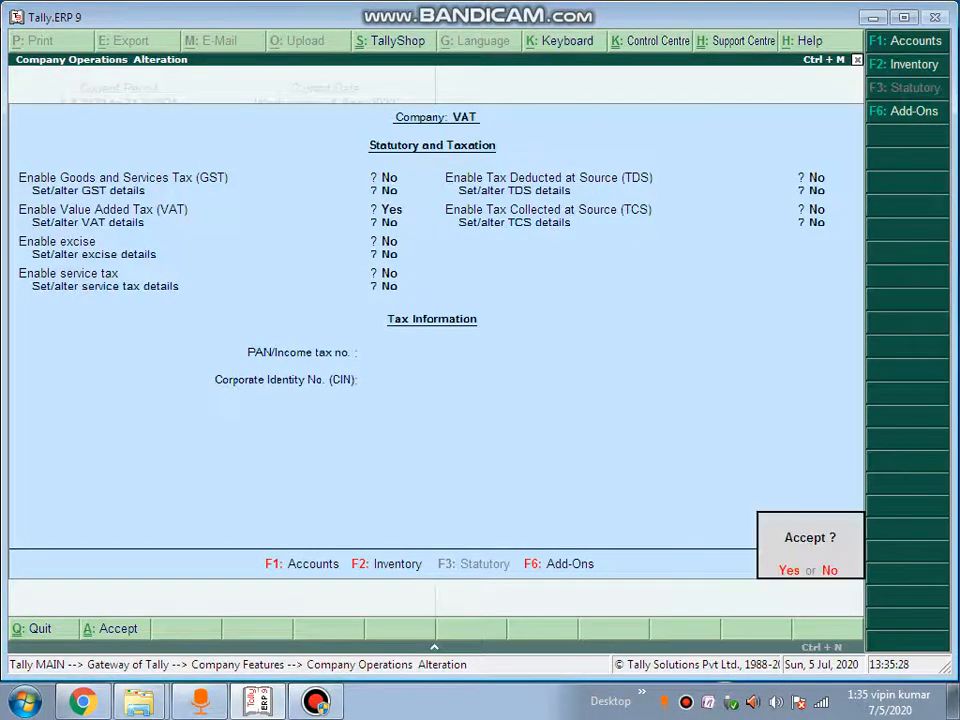
pyautogui.press('Return')
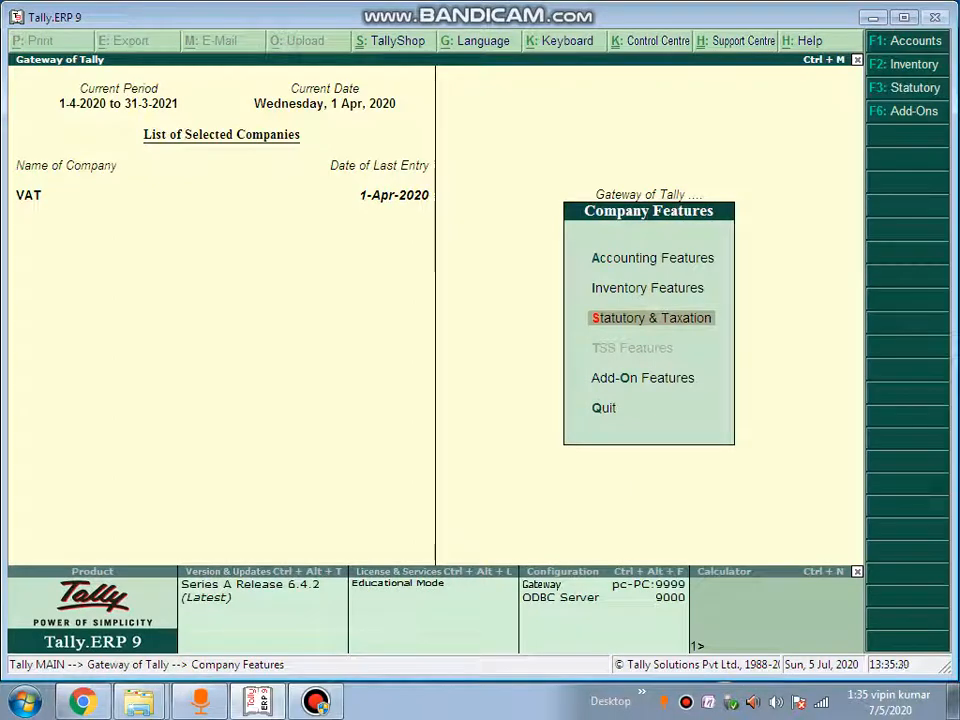
# Start a new ledger named CST ON PURCHASE under Duties & Taxes
pyautogui.press('Escape')
pyautogui.press('Down')
pyautogui.press('Down')
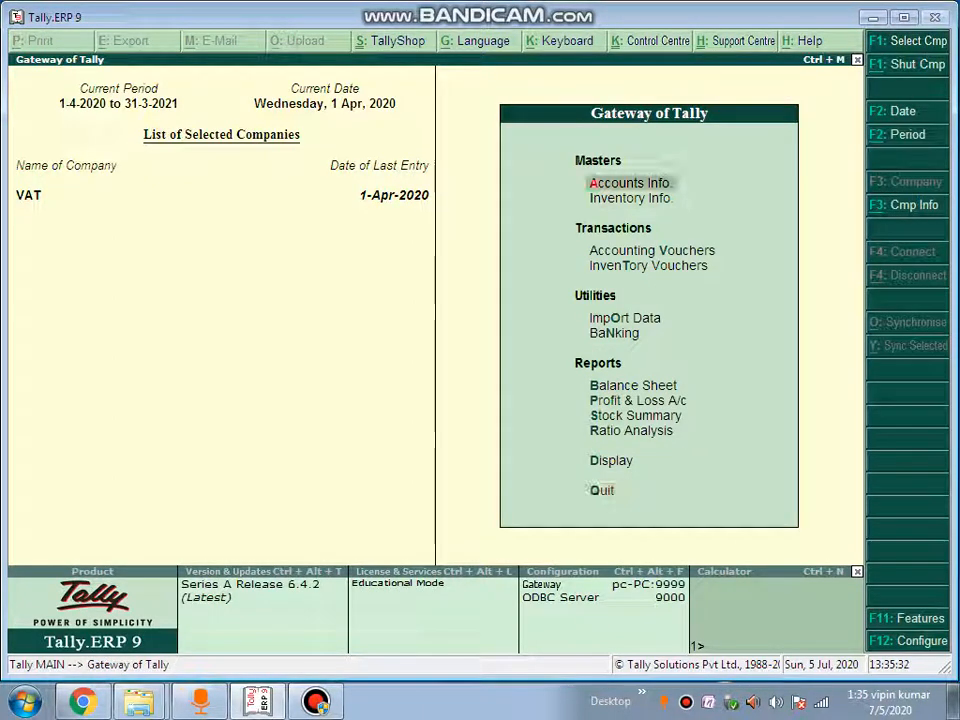
pyautogui.press('Return')
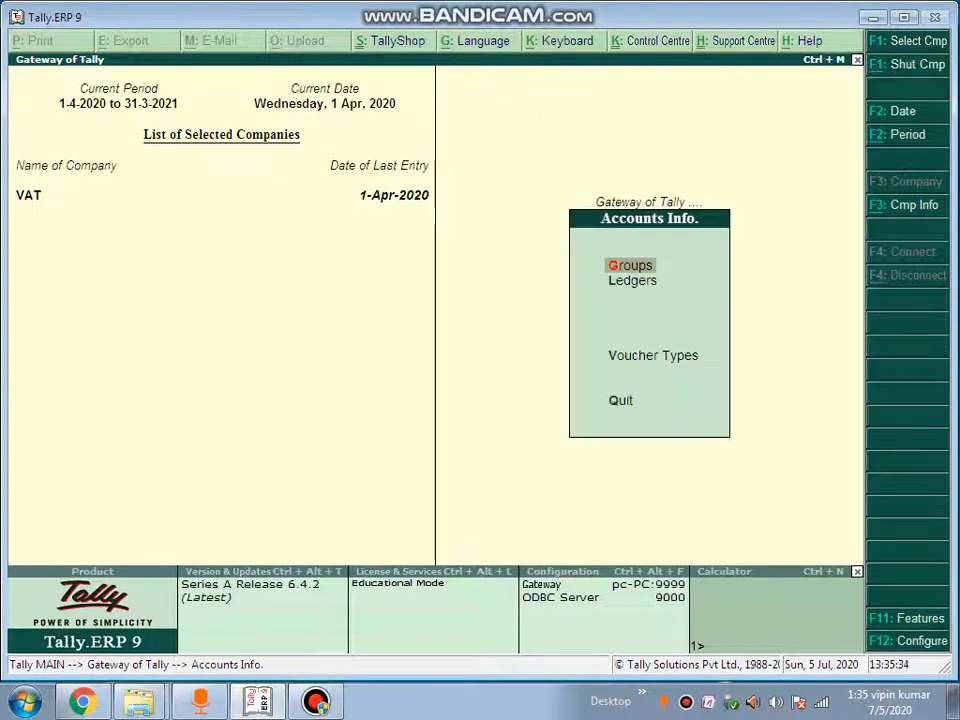
pyautogui.press('Down')
pyautogui.press('Return')
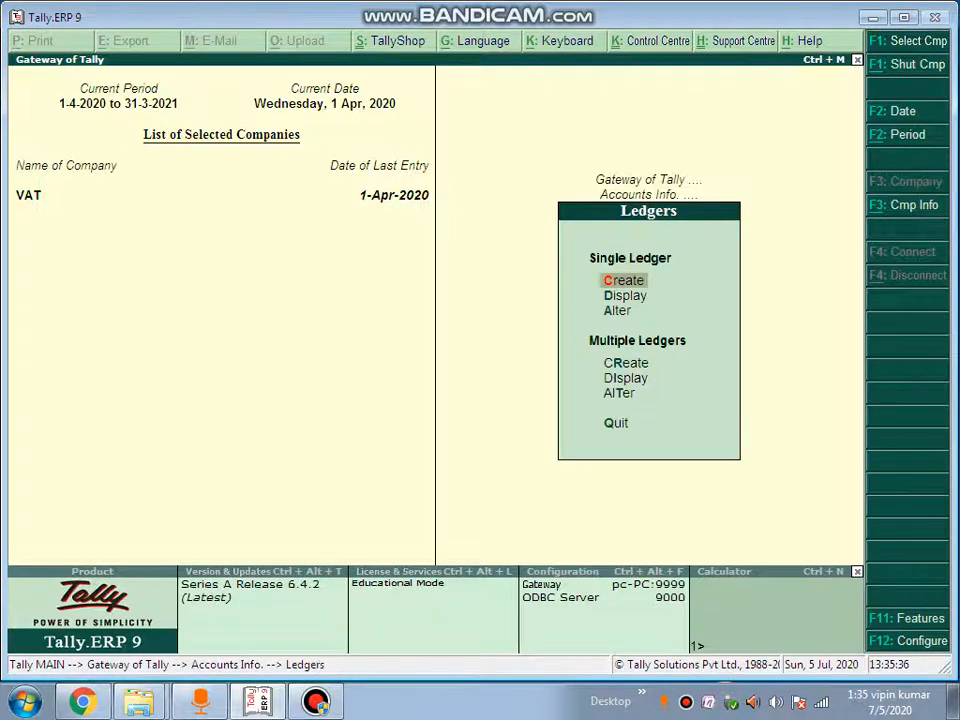
pyautogui.press('Return')
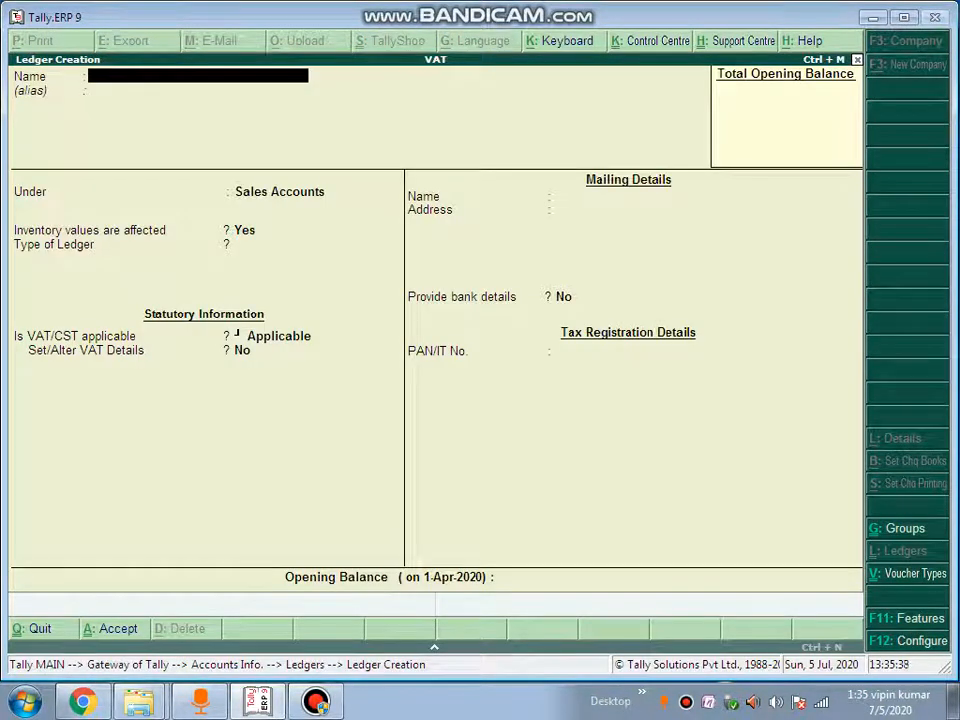
pyautogui.write('CST')
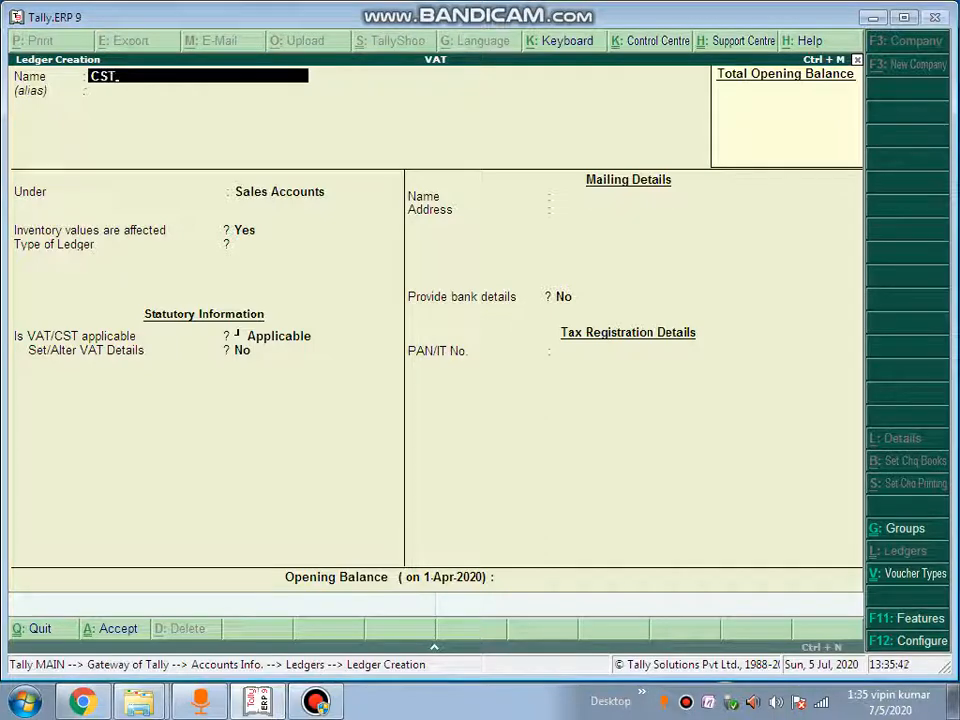
pyautogui.write(' ON')
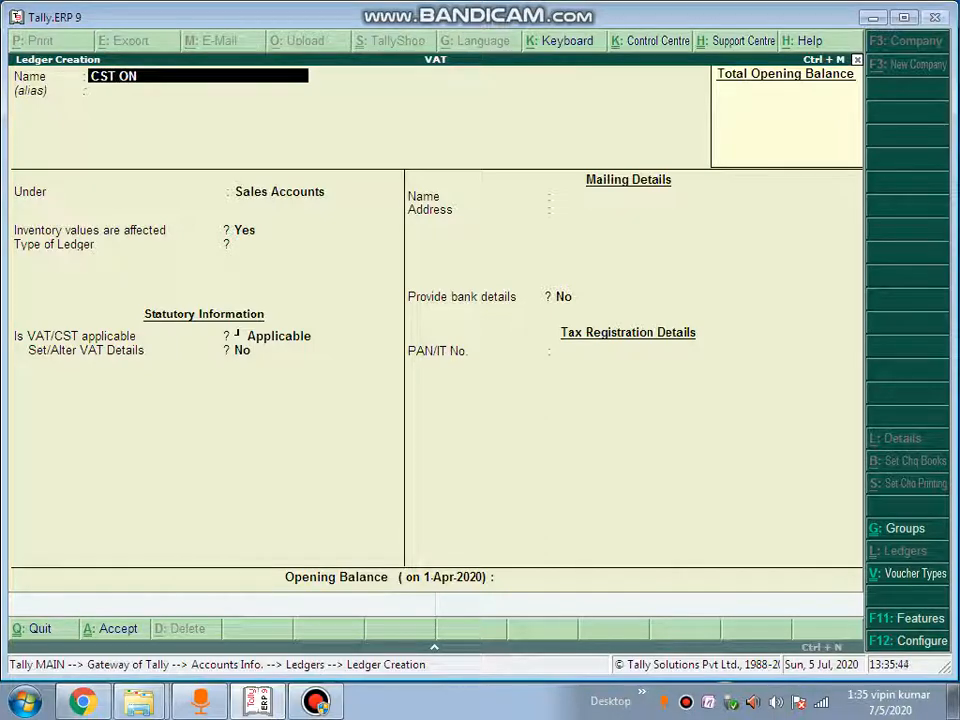
pyautogui.write(' PURCHASE')
pyautogui.press('Return')
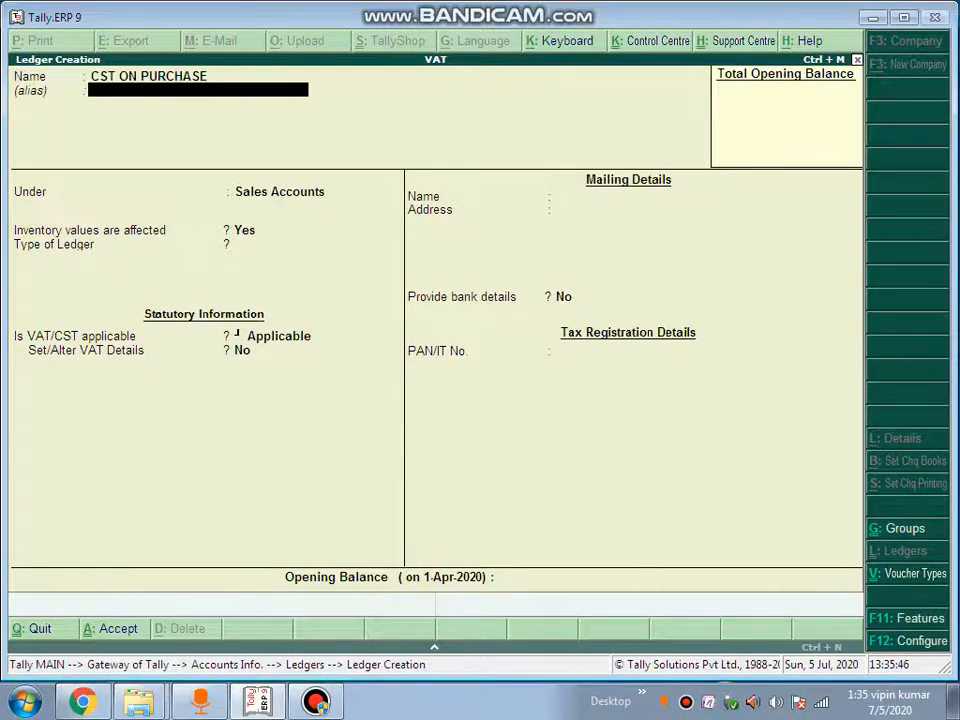
pyautogui.press('Return')
pyautogui.write('Du')
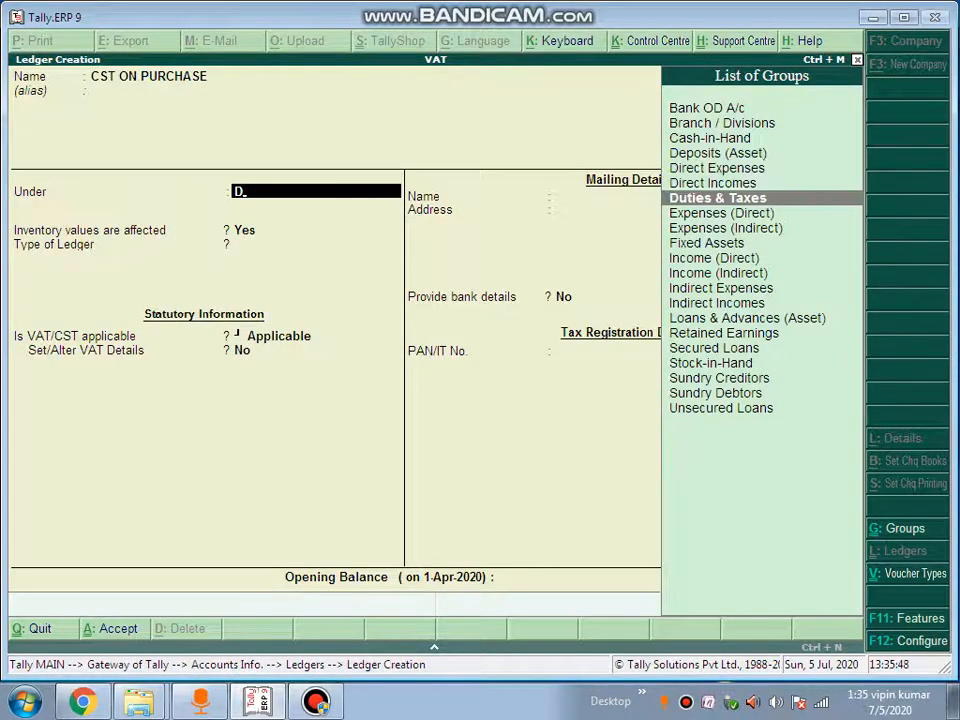
pyautogui.press('Return')
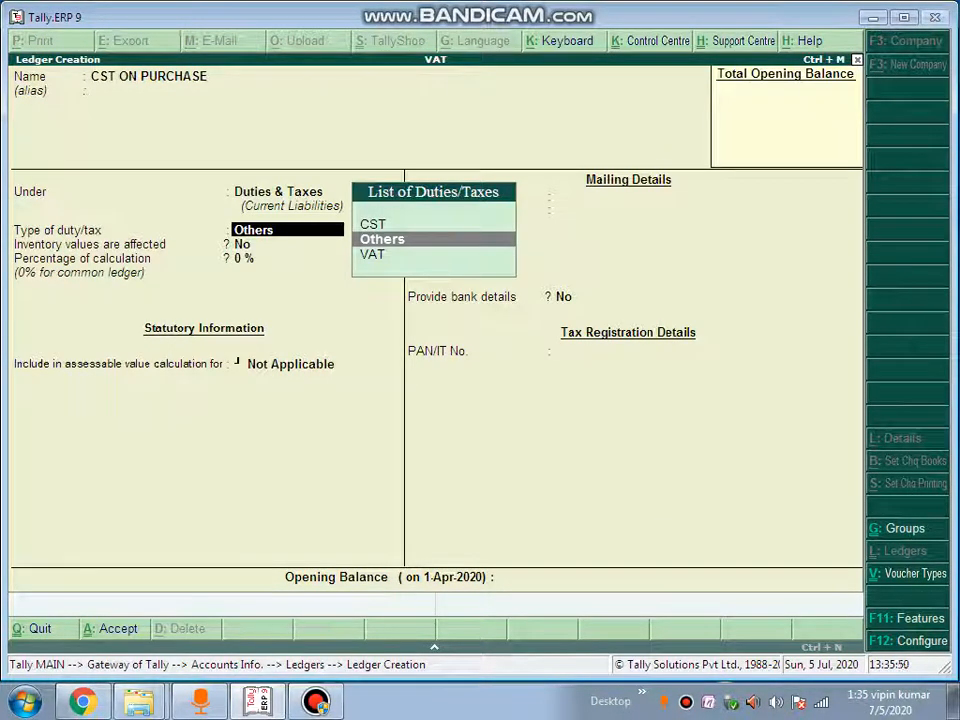
# Set its duty type to CST at 0% with rounding Not Applicable, and save the ledger
pyautogui.press('Up')
pyautogui.press('Return')
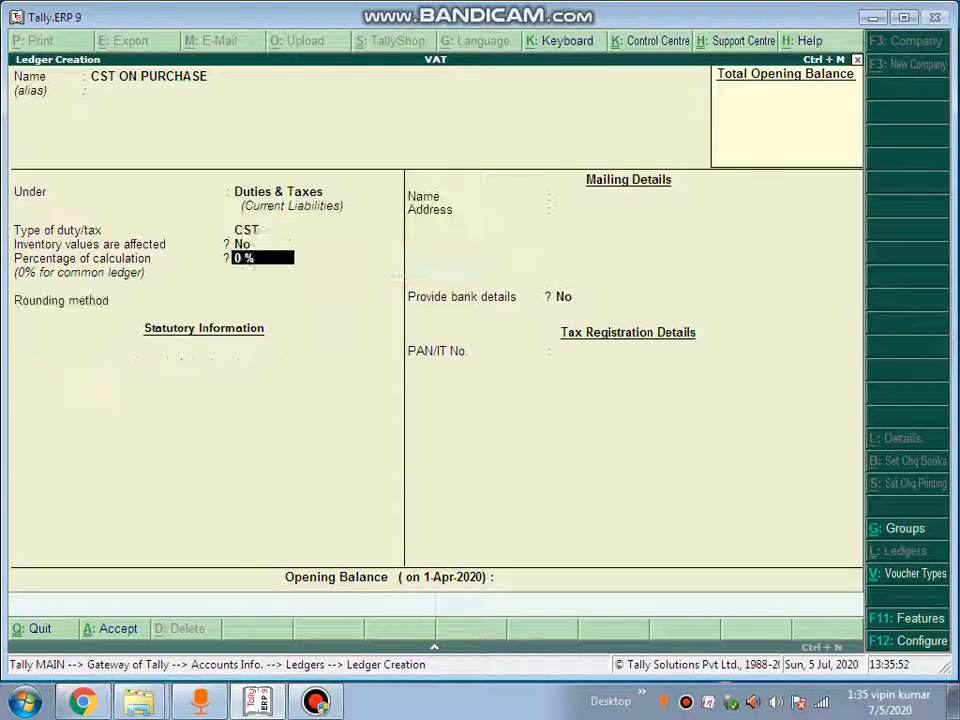
pyautogui.press('Return')
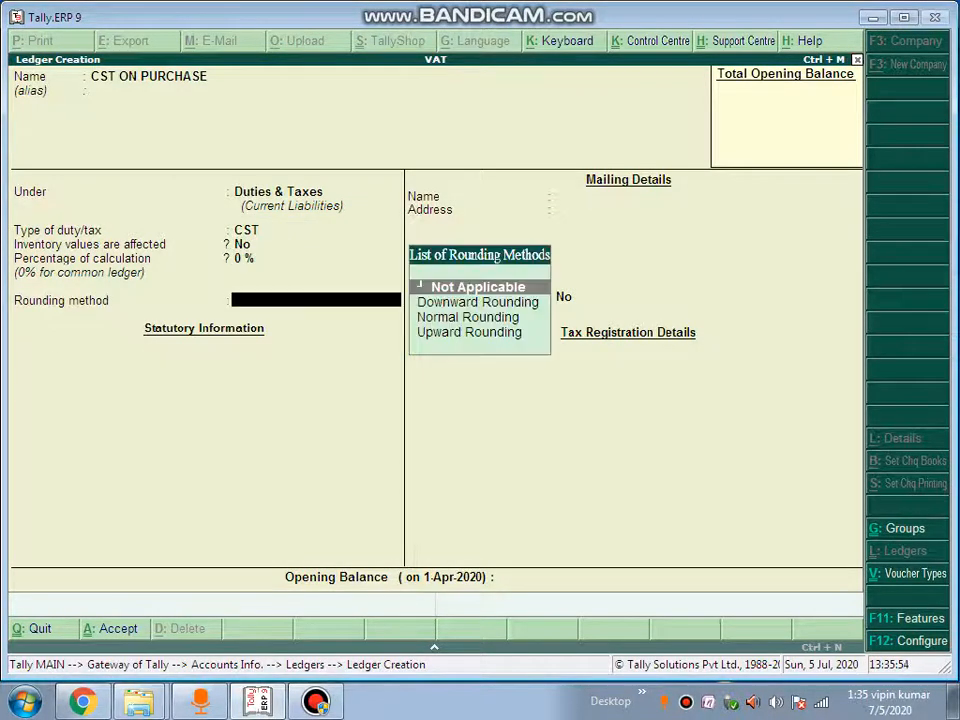
pyautogui.press('BackSpace')
pyautogui.press('BackSpace')
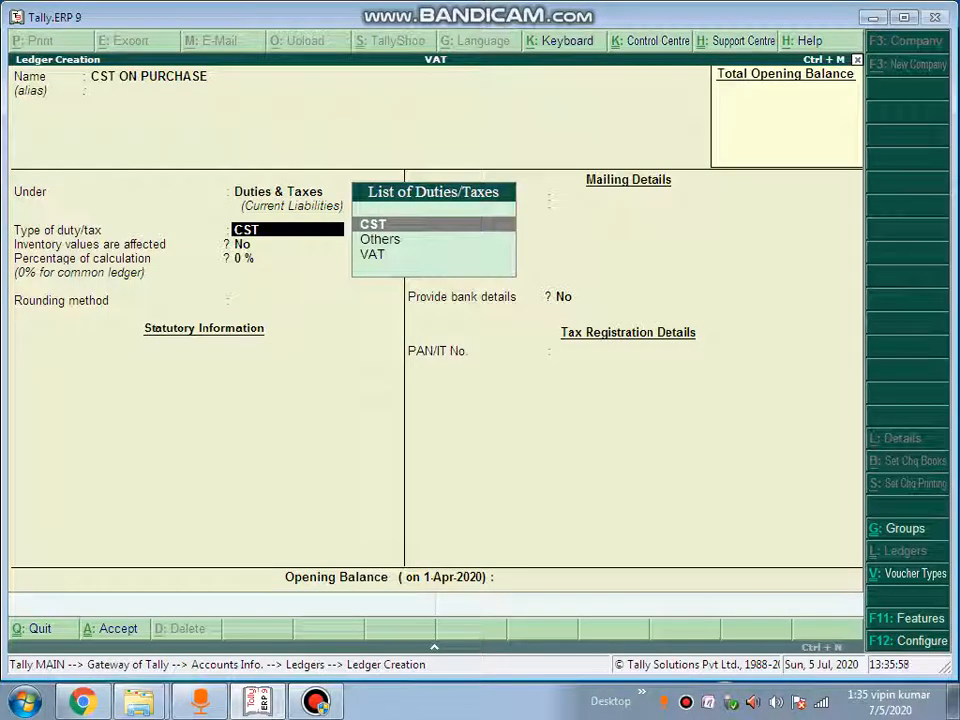
pyautogui.press('Return')
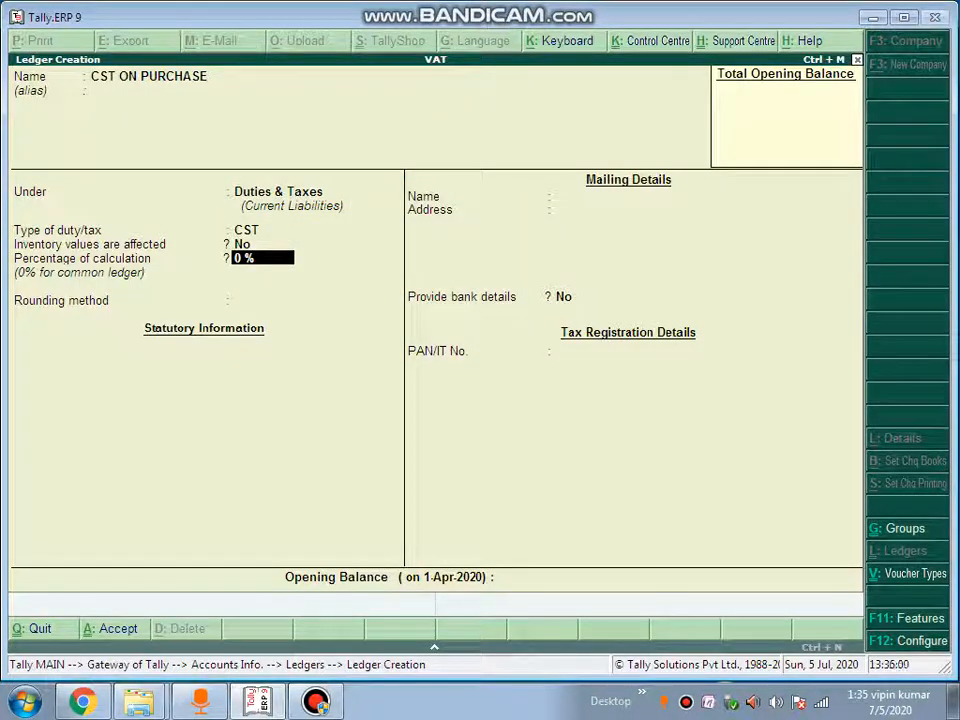
pyautogui.press('BackSpace')
pyautogui.press('Down')
pyautogui.press('Return')
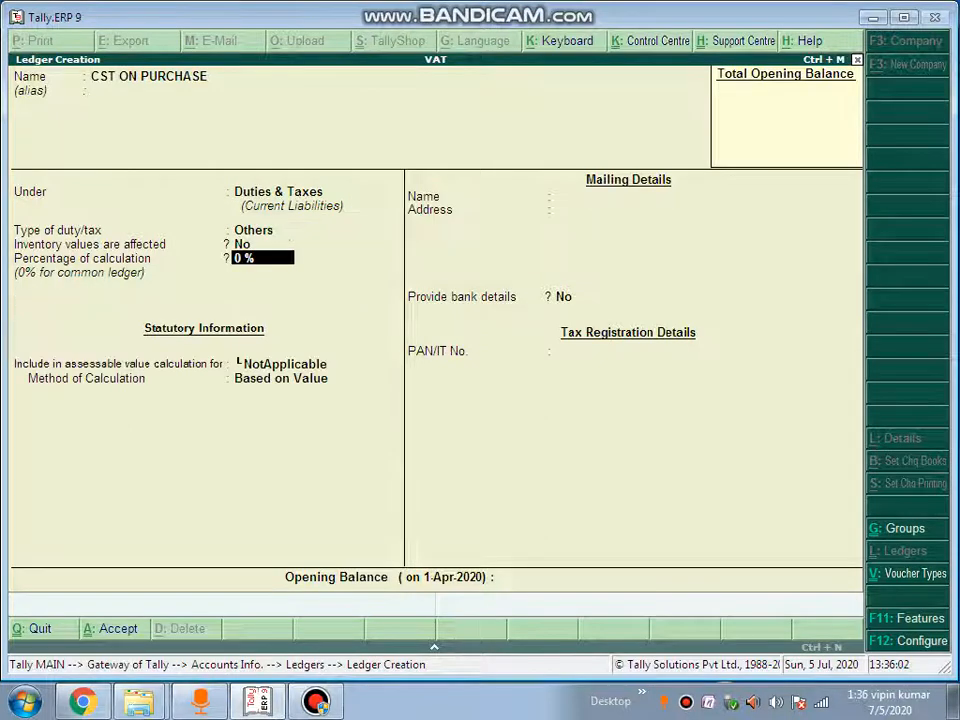
pyautogui.press('BackSpace')
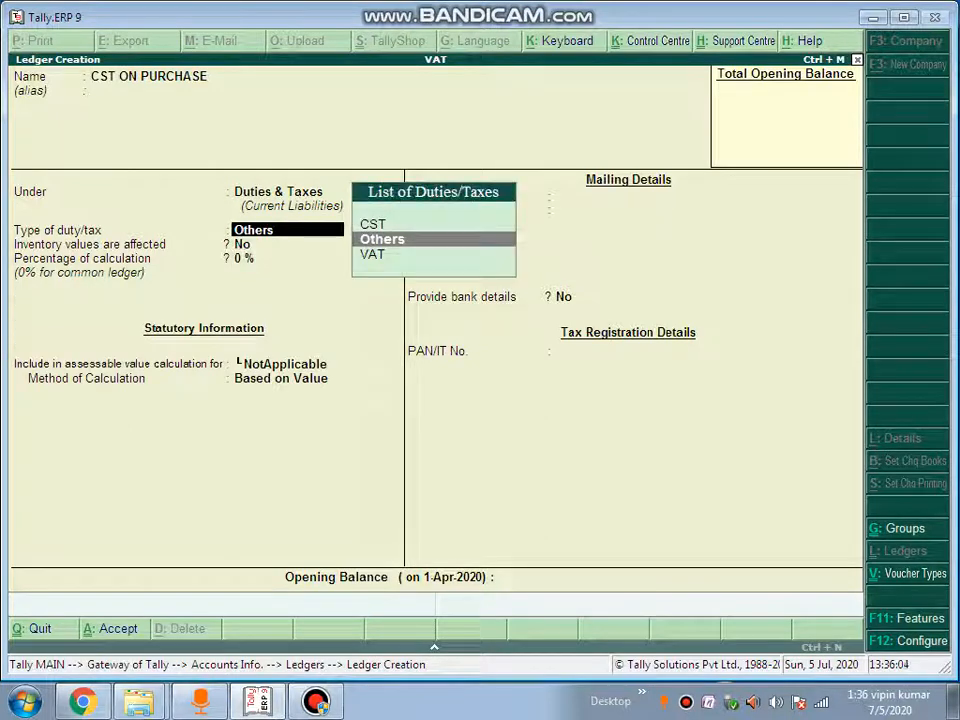
pyautogui.press('Return')
pyautogui.press('Return')
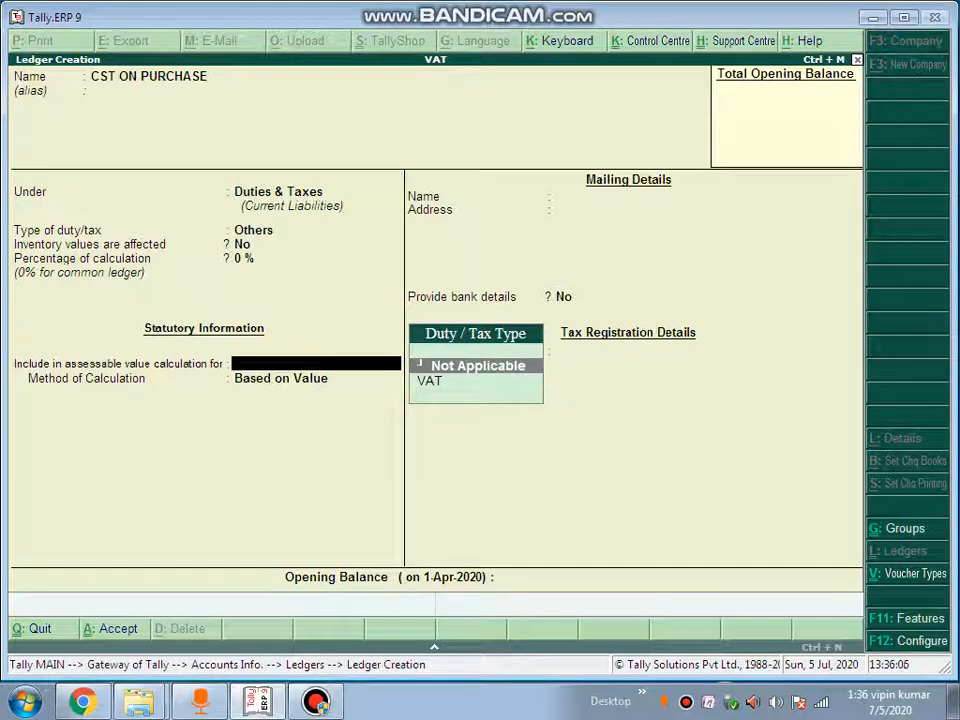
pyautogui.press('BackSpace')
pyautogui.press('BackSpace')
pyautogui.press('BackSpace')
pyautogui.press('BackSpace')
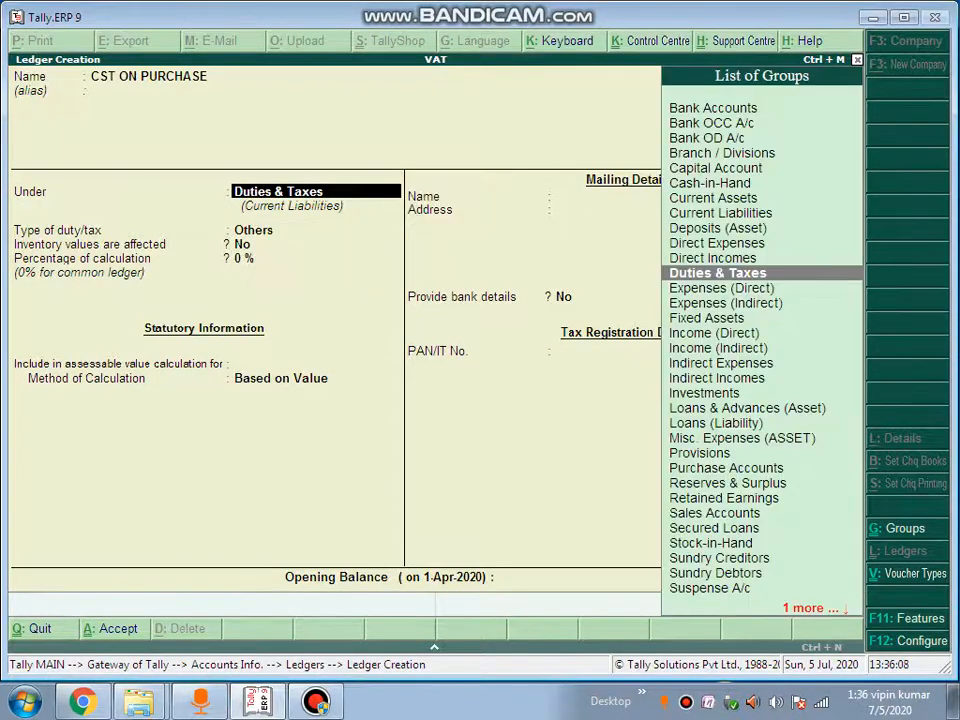
pyautogui.press('Return')
pyautogui.press('Up')
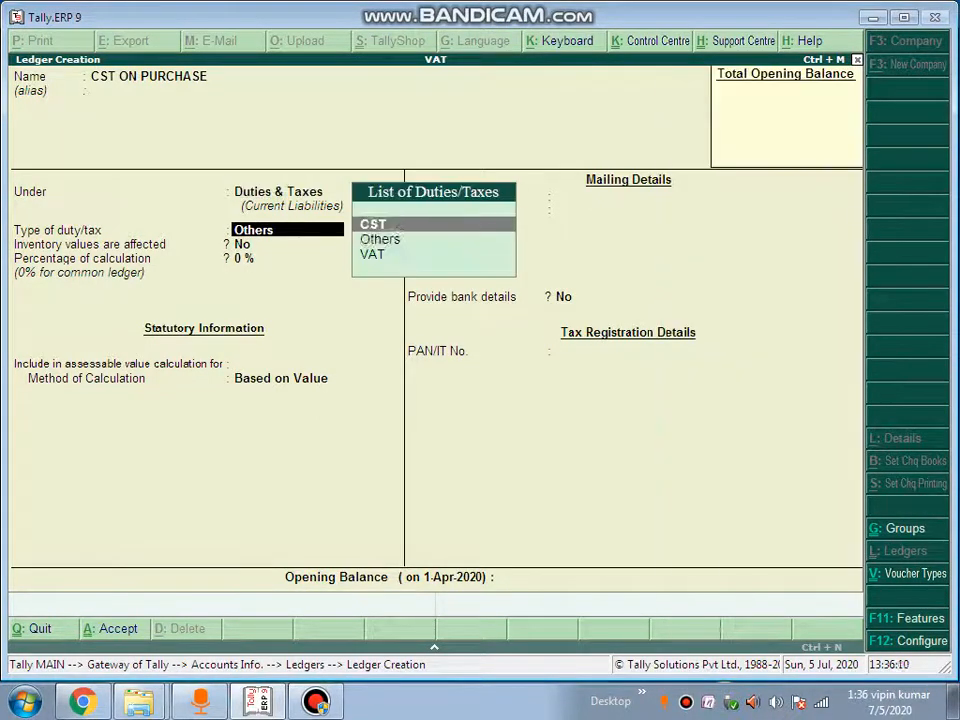
pyautogui.press('Return')
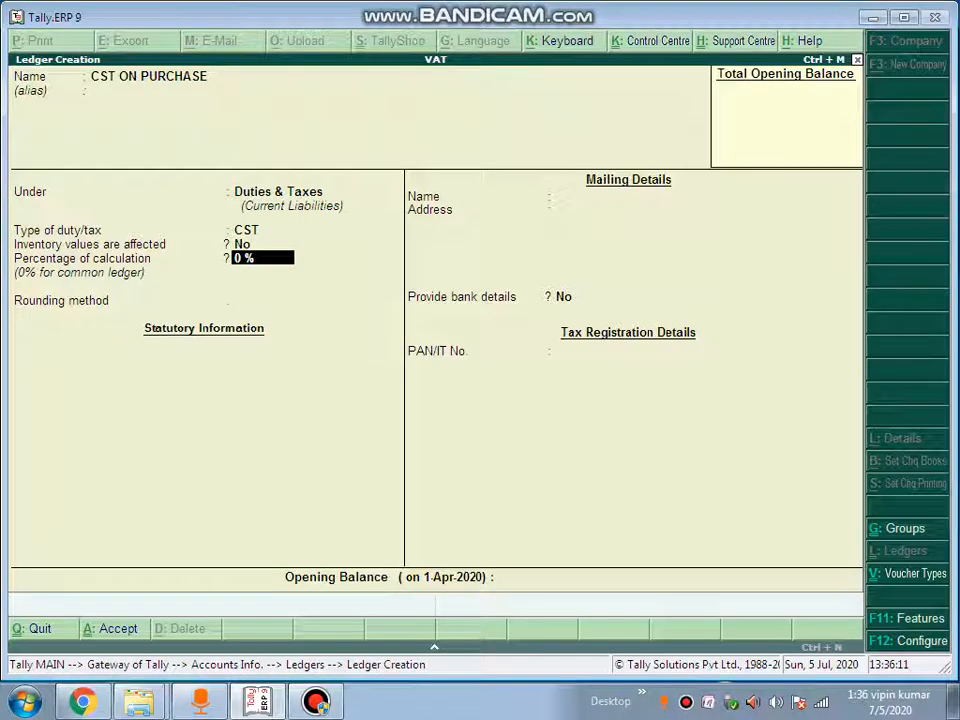
pyautogui.press('Return')
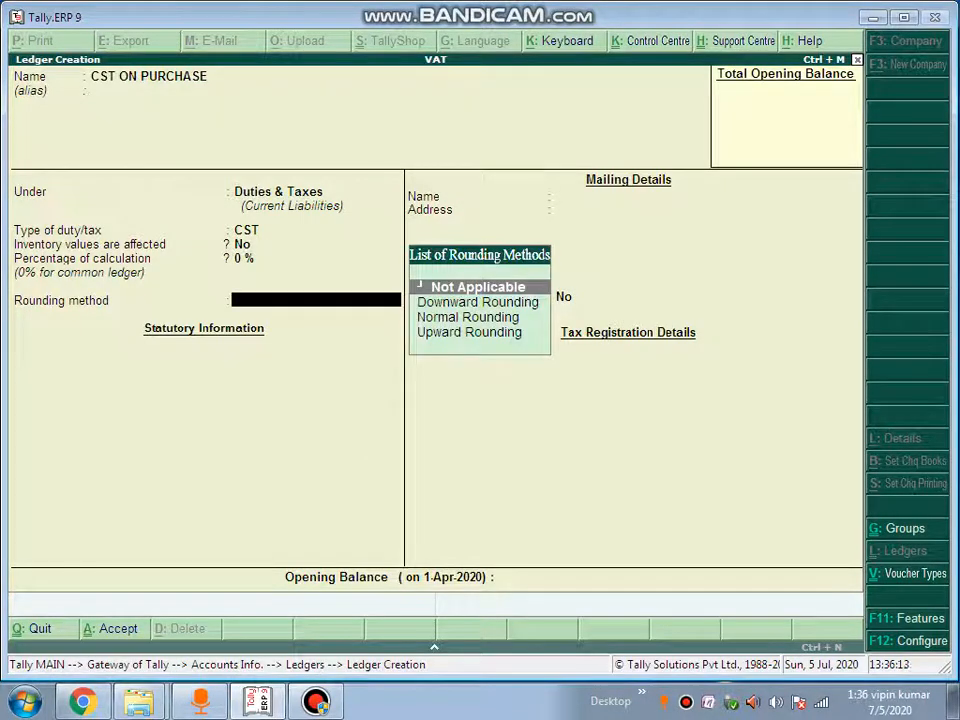
pyautogui.press('Return')
pyautogui.press('Return')
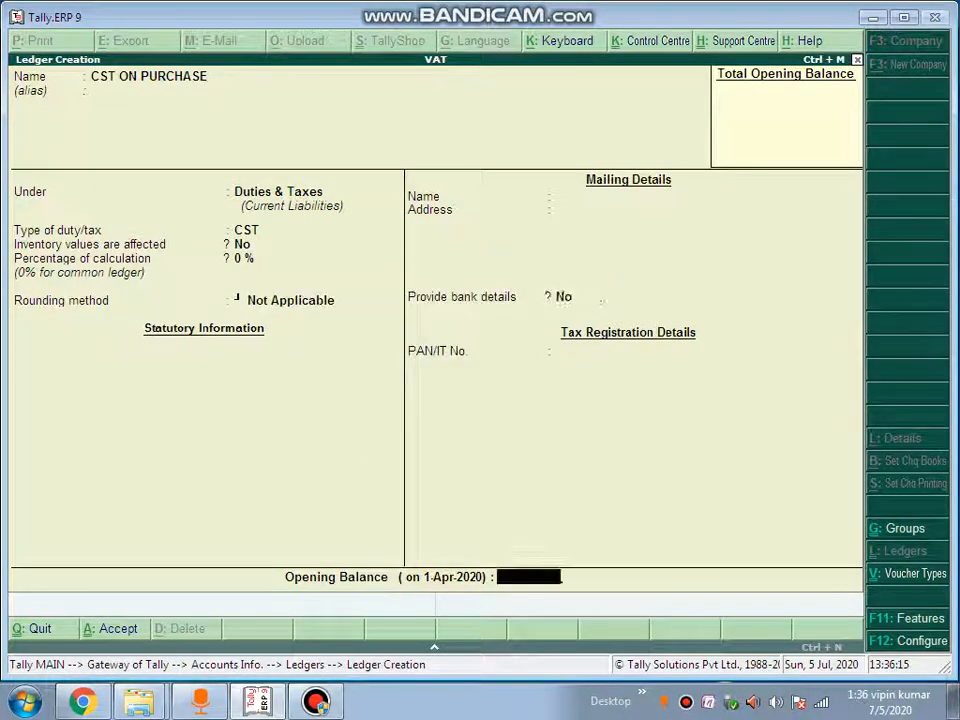
pyautogui.press('Return')
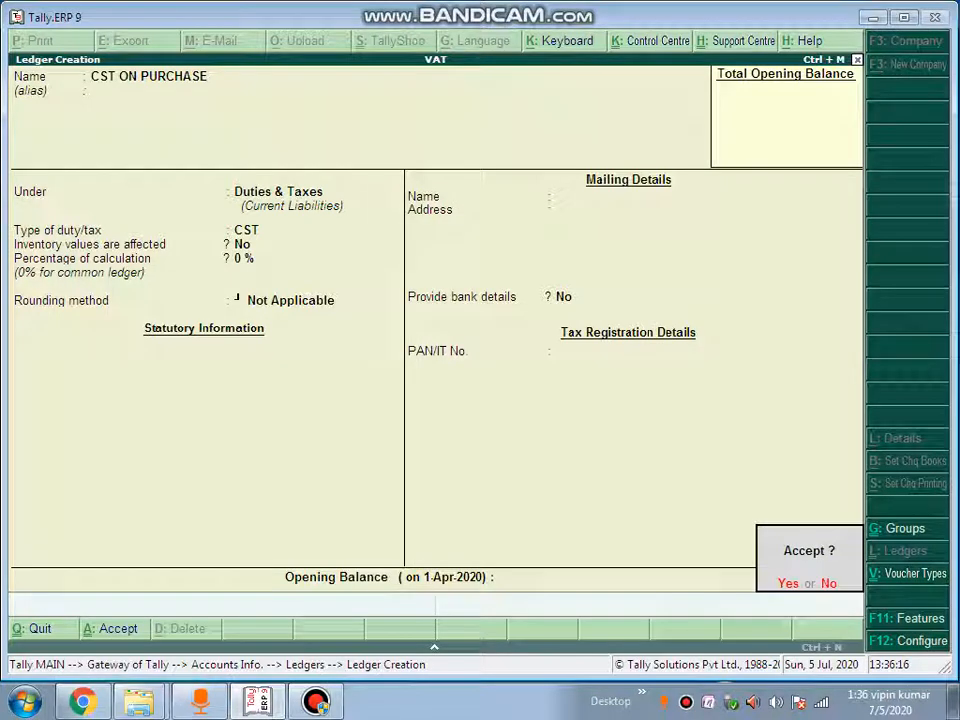
pyautogui.press('Return')
# Create ledger CST ON SALE under Duties & Taxes with CST duty type and no rounding
pyautogui.write('CST')
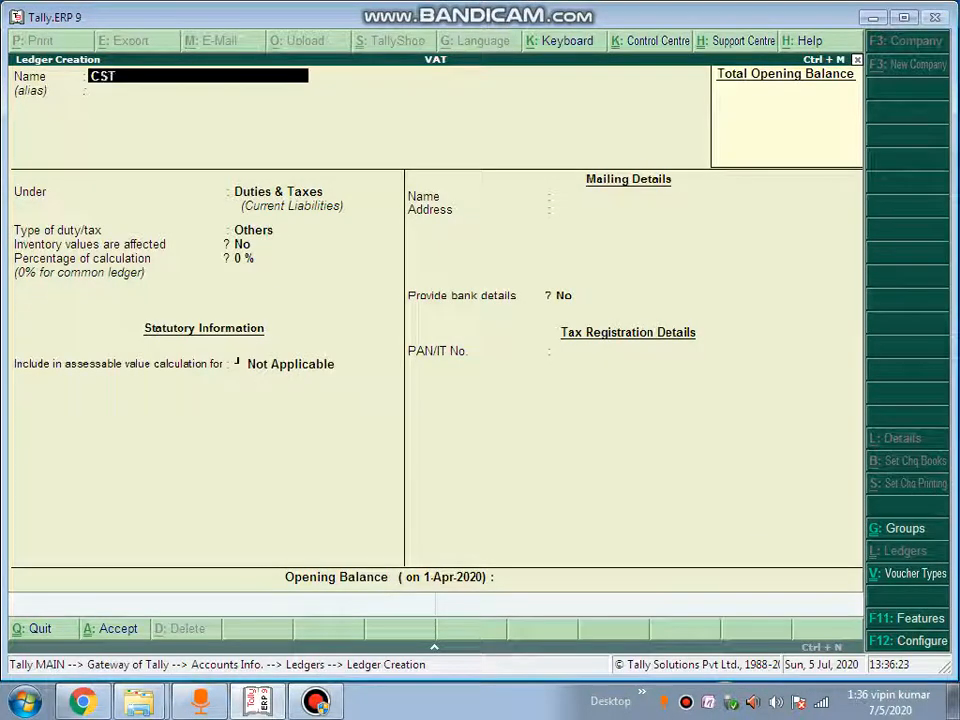
pyautogui.write(' ON SALE')
pyautogui.press('Return')
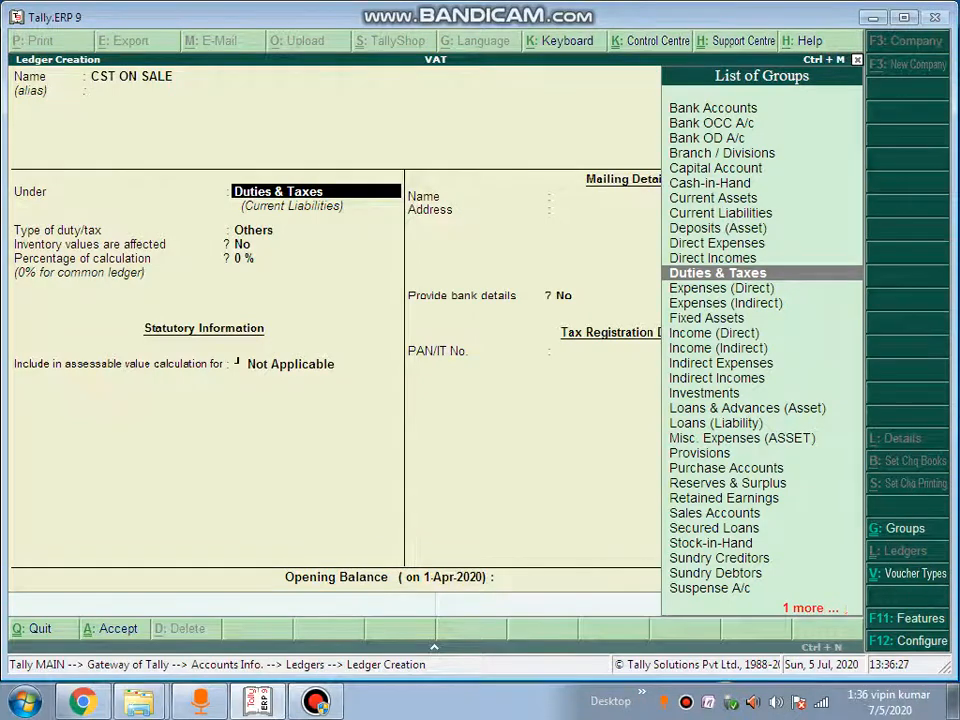
pyautogui.write('du')
pyautogui.press('Return')
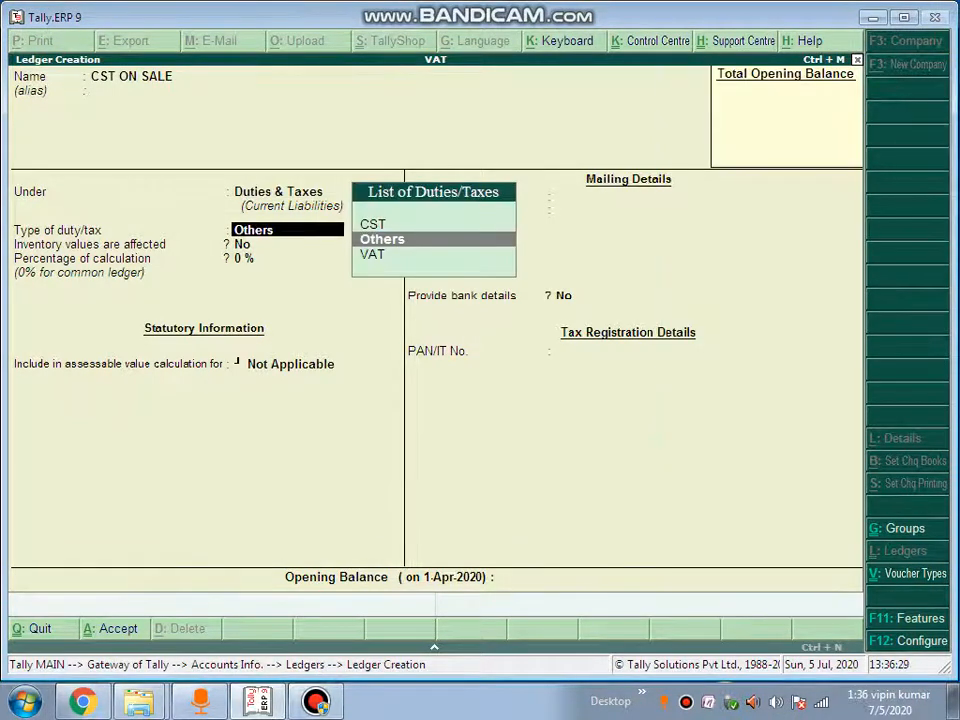
pyautogui.press('Up')
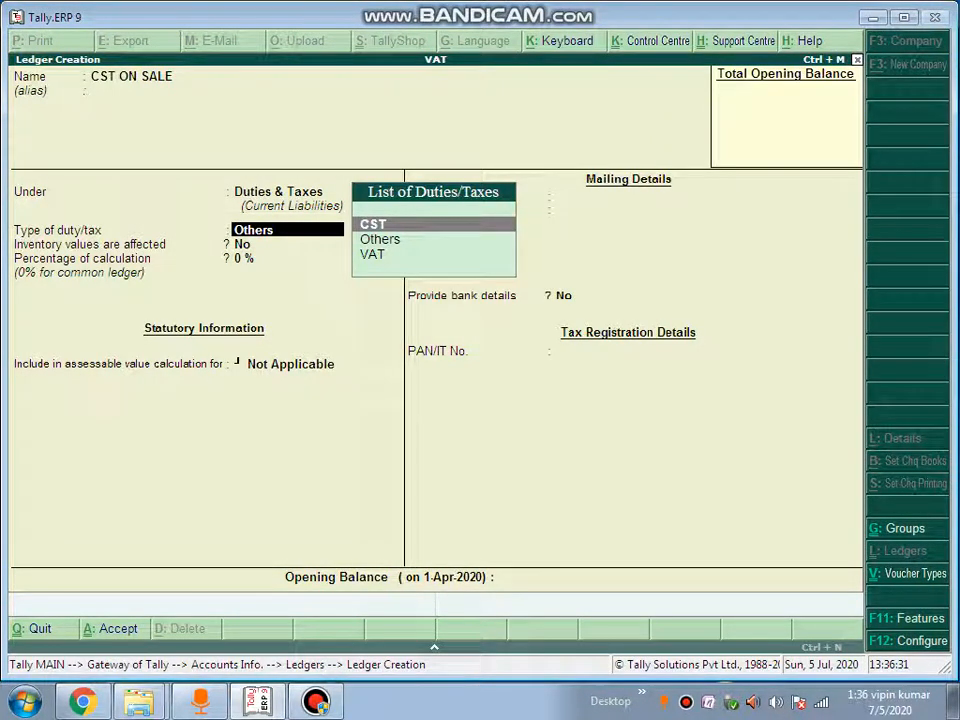
pyautogui.press('Return')
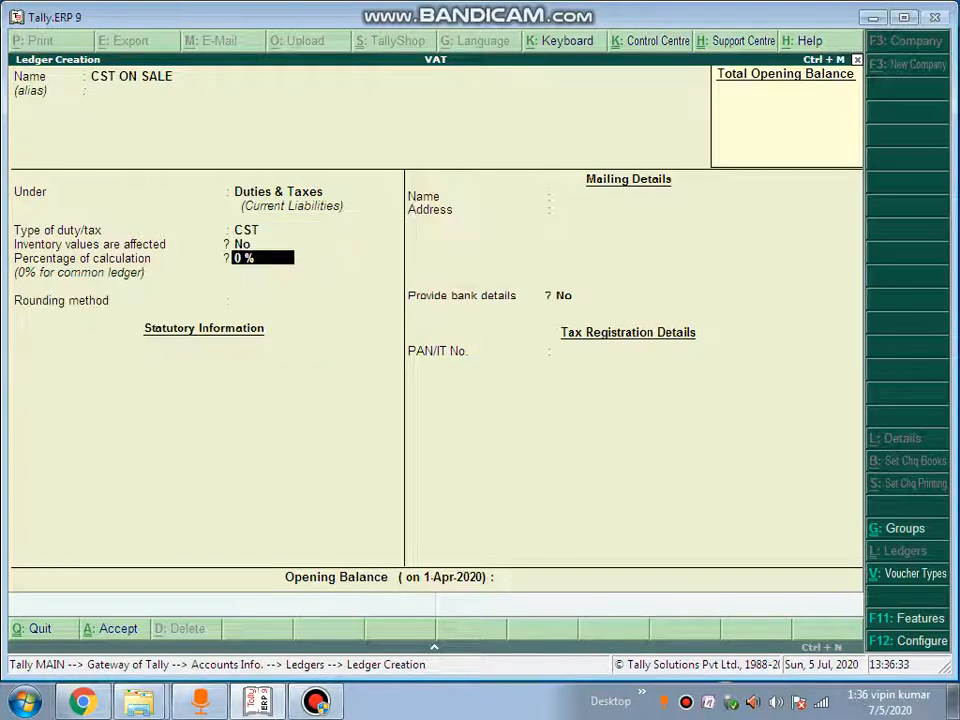
pyautogui.press('Return')
pyautogui.press('Return')
pyautogui.press('Return')
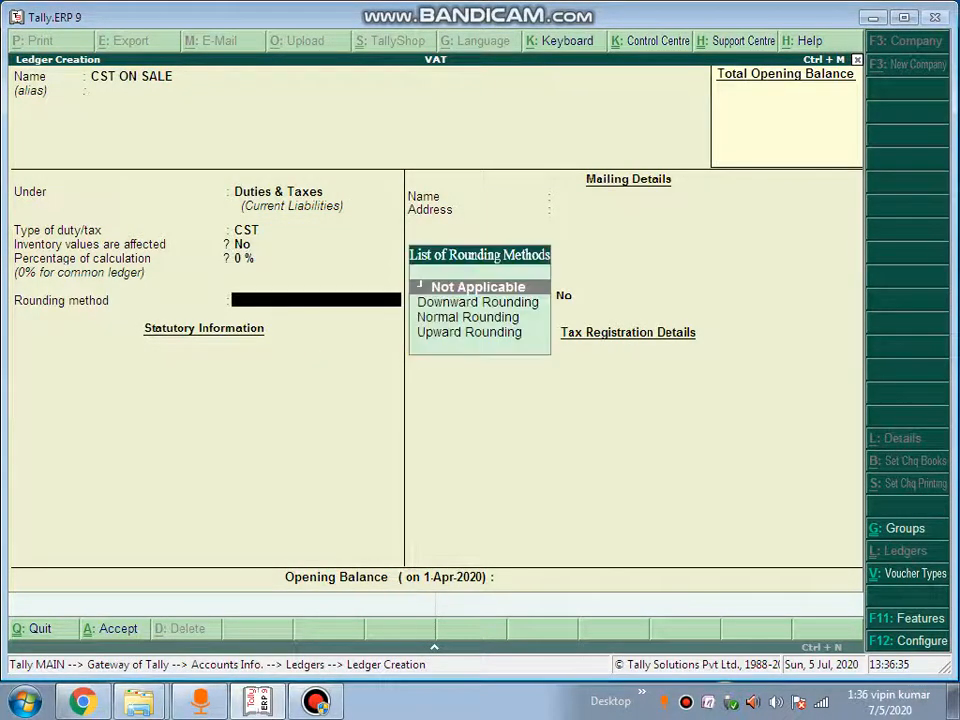
pyautogui.press('Return')
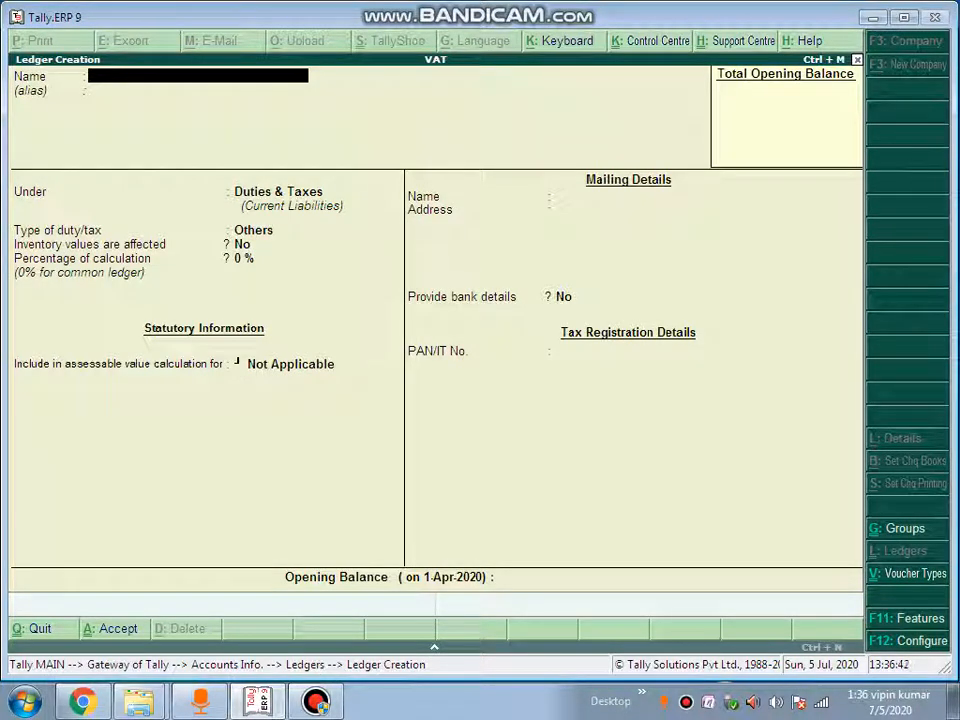
# Create ledger SALE@2% under Sales Accounts with VAT/CST Applicable and open its VAT details
pyautogui.write('SALE')
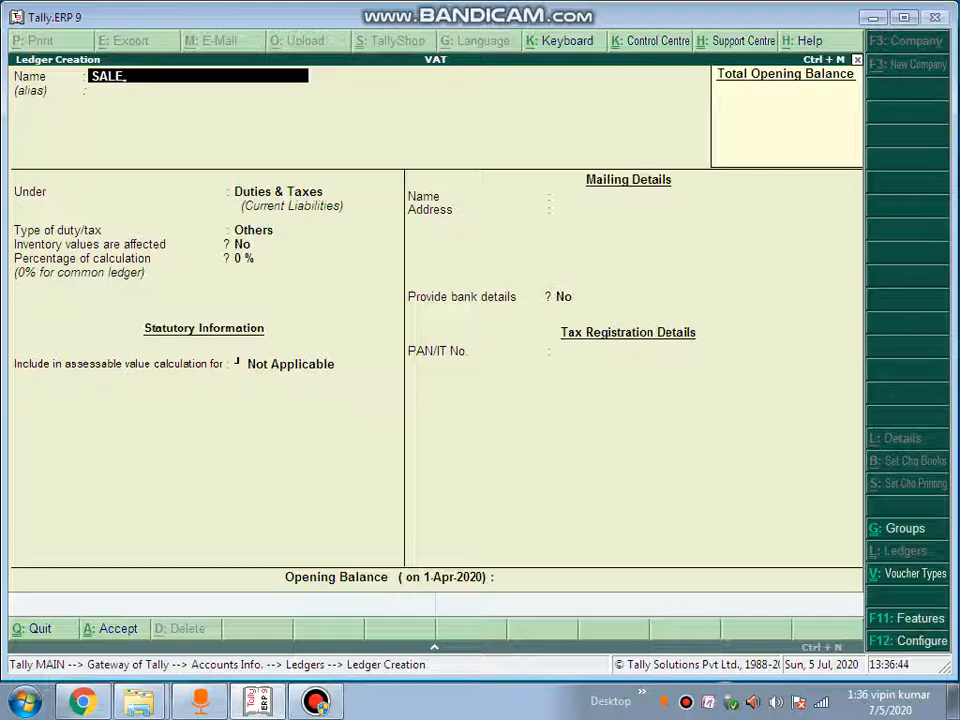
pyautogui.write('@2%')
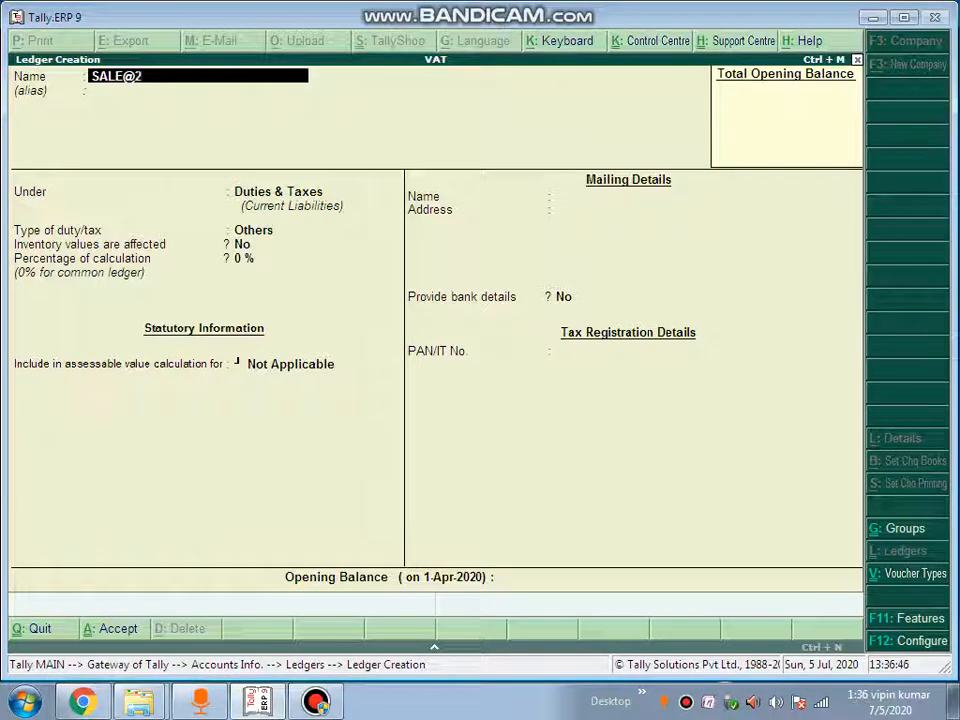
pyautogui.press('Return')
pyautogui.press('Return')
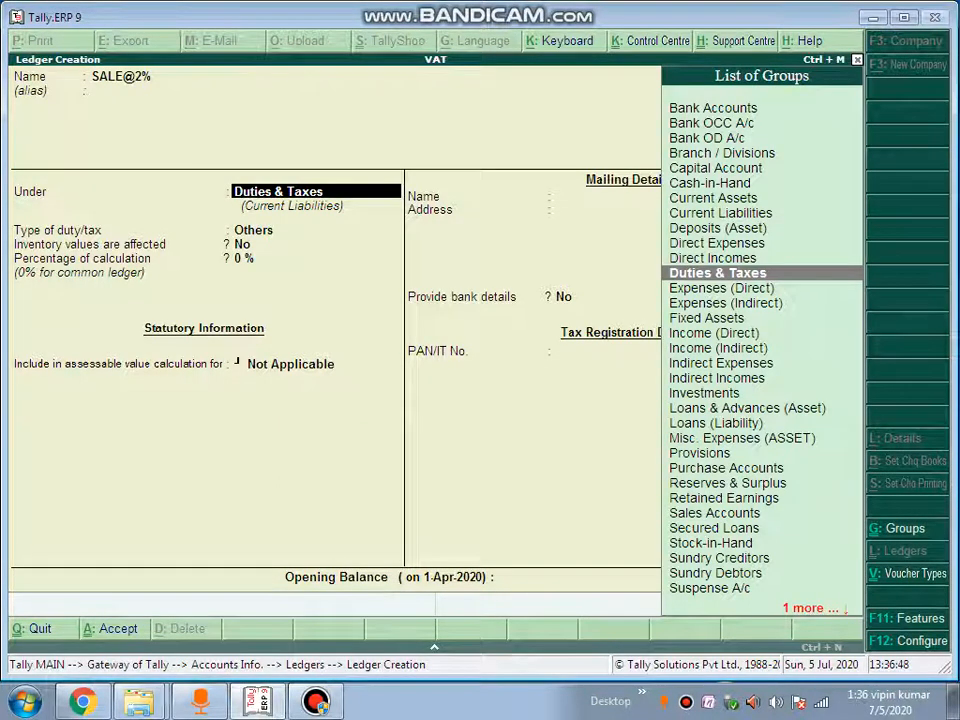
pyautogui.write('SA')
pyautogui.press('Return')
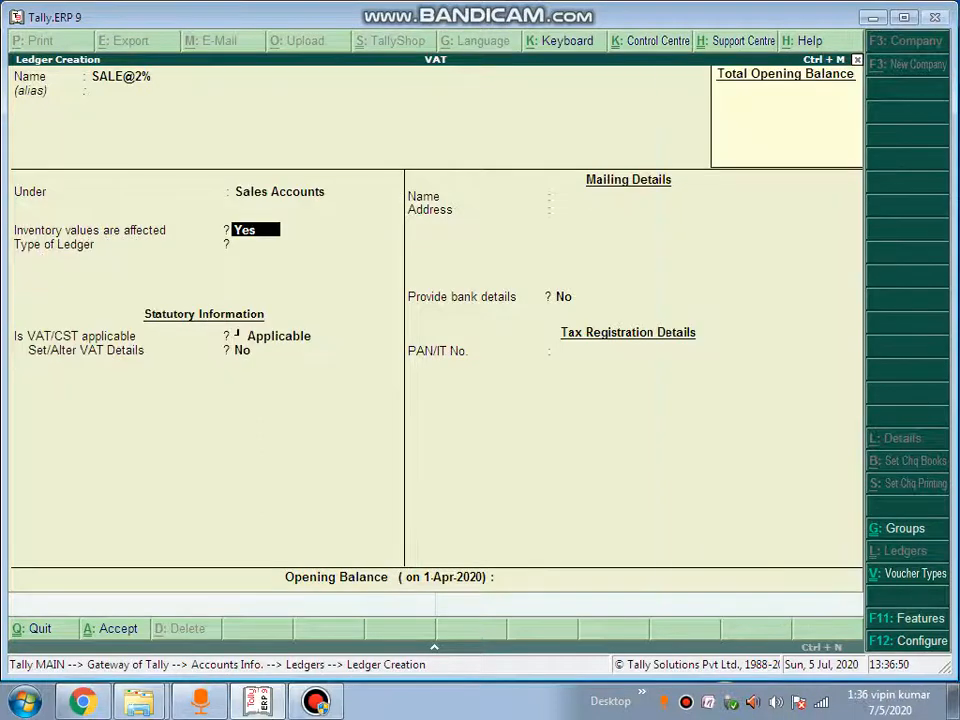
pyautogui.press('Return')
pyautogui.press('Return')
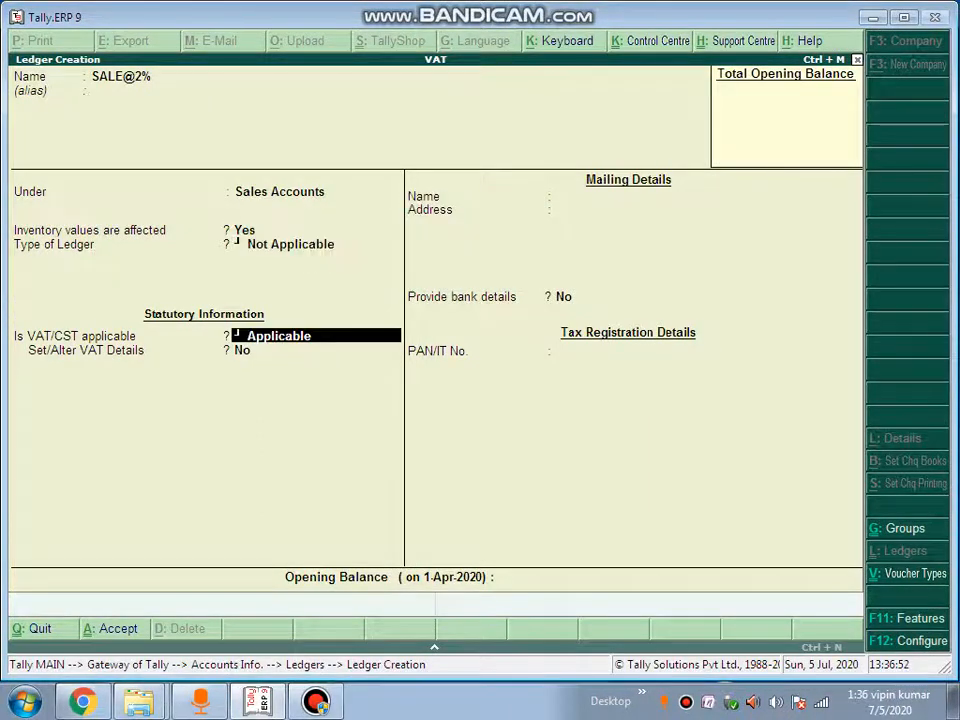
pyautogui.press('Return')
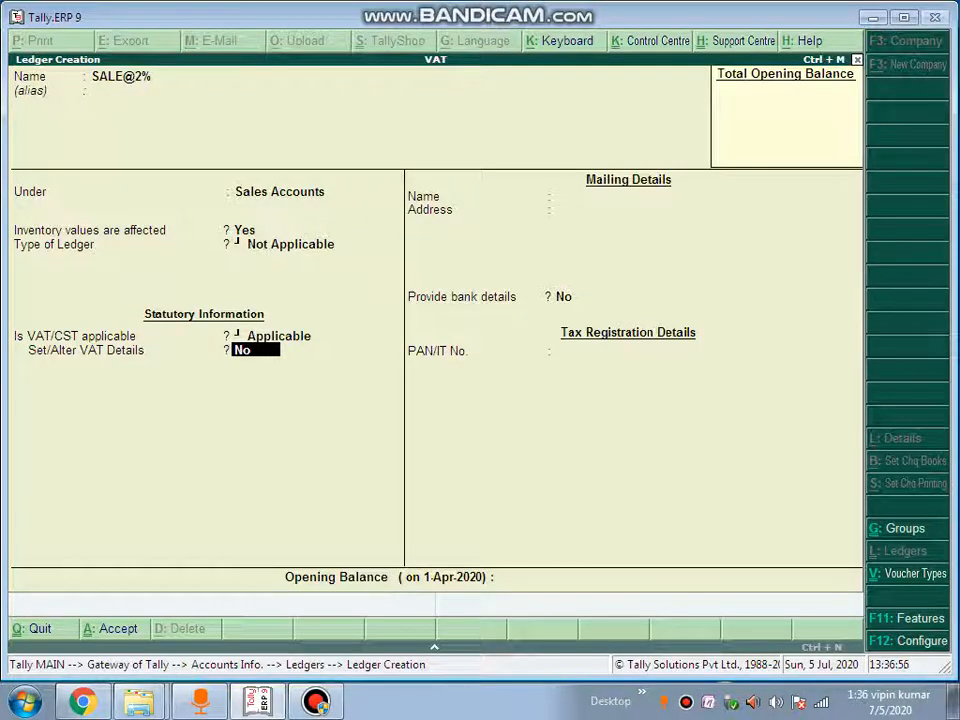
pyautogui.press('BackSpace')
pyautogui.press('Return')
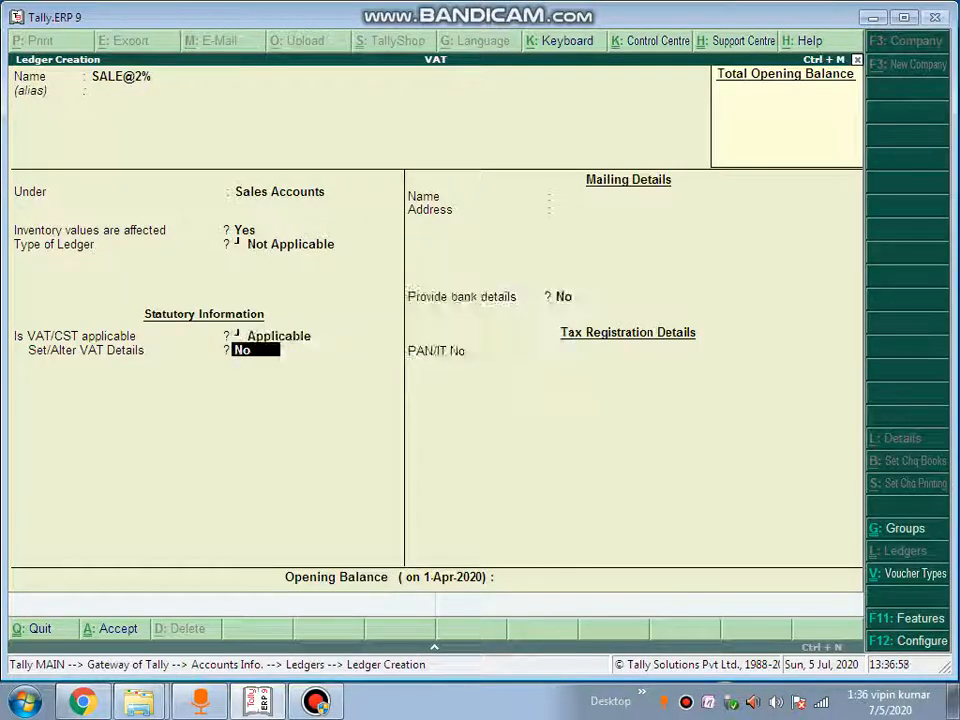
pyautogui.press('BackSpace')
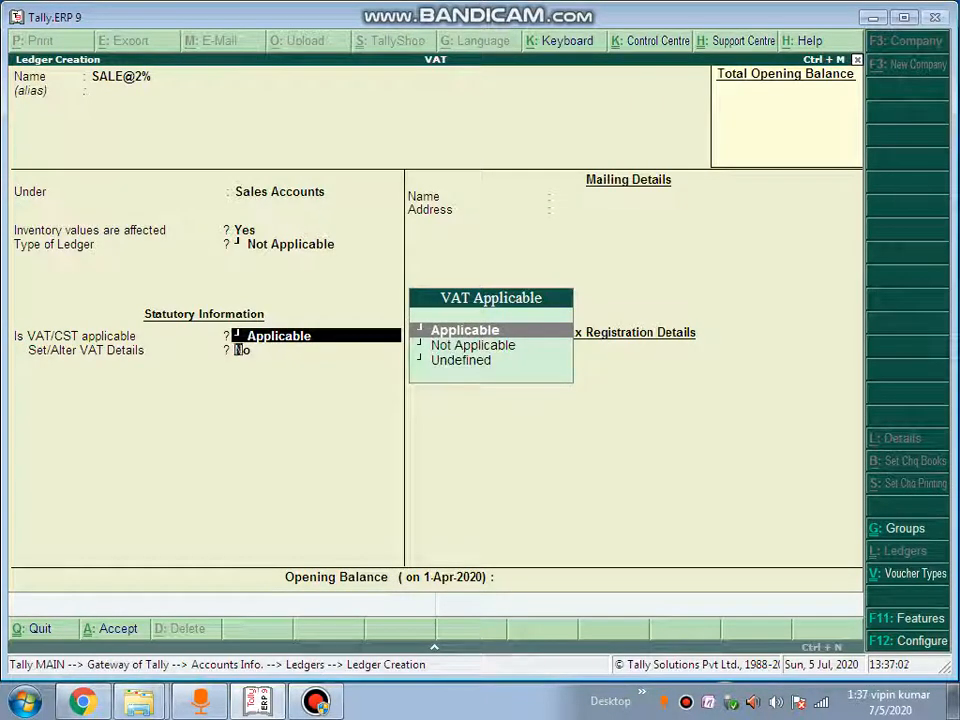
pyautogui.press('Return')
pyautogui.write('Y')
pyautogui.press('Return')
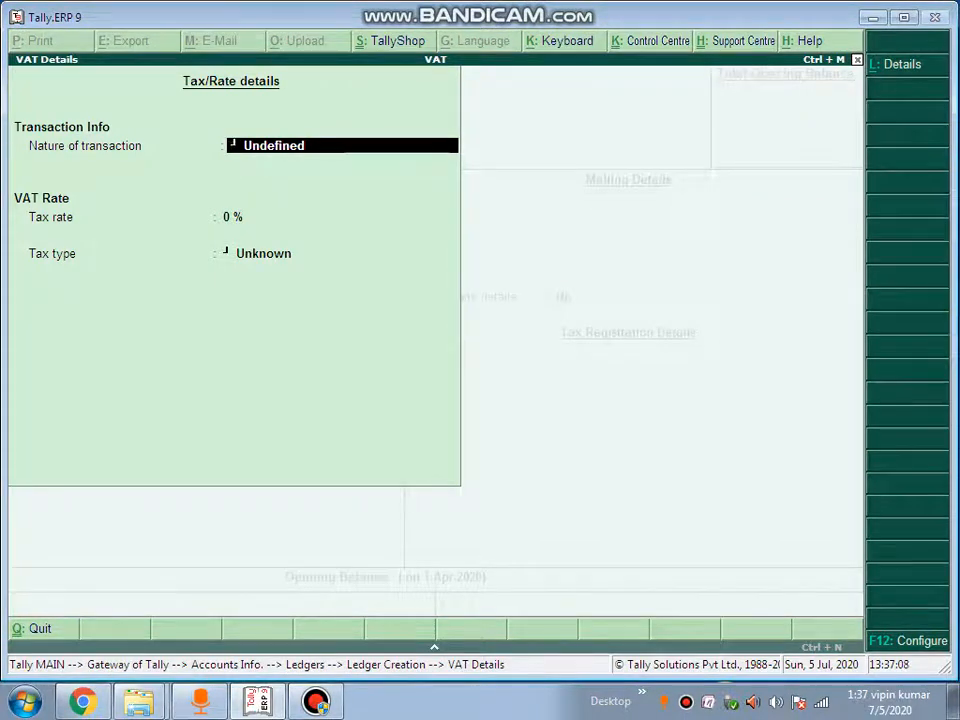
# Give SALE@2% nature Interstate Sales - Against Form C at a 2% rate, and save it
pyautogui.write('I')
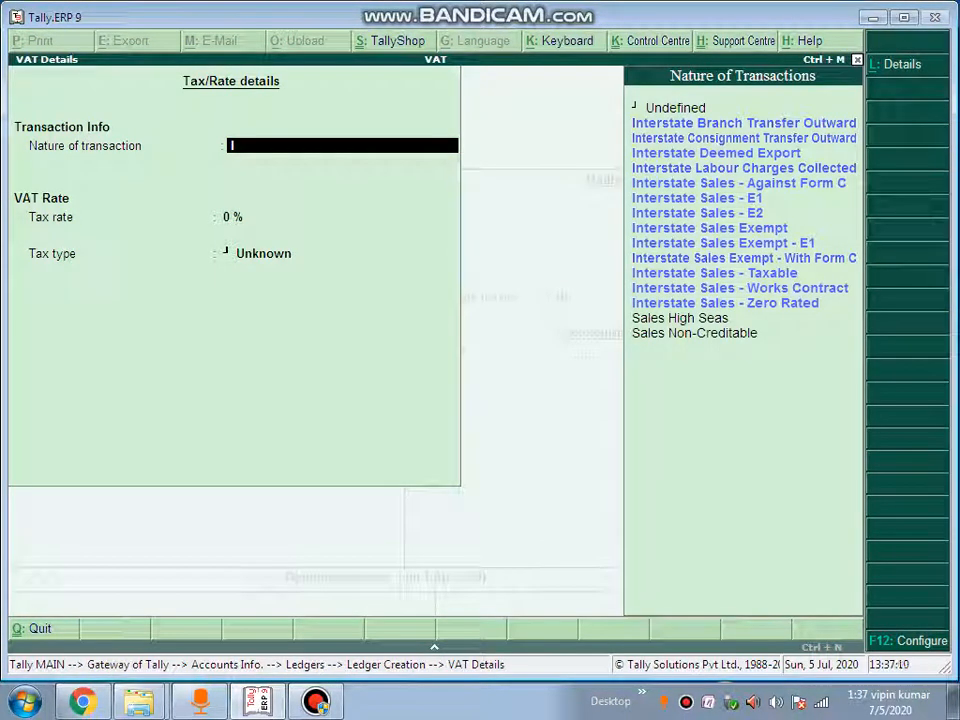
pyautogui.press('Up')
pyautogui.press('Up')
pyautogui.press('Up')
pyautogui.press('Up')
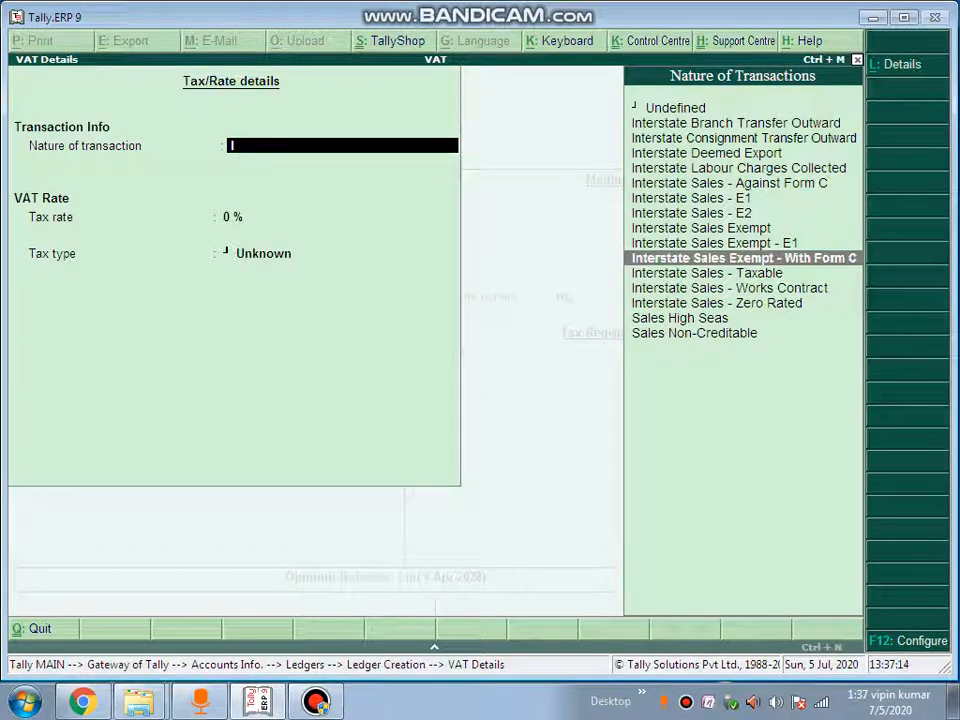
pyautogui.press('Up')
pyautogui.press('Up')
pyautogui.press('Up')
pyautogui.press('Up')
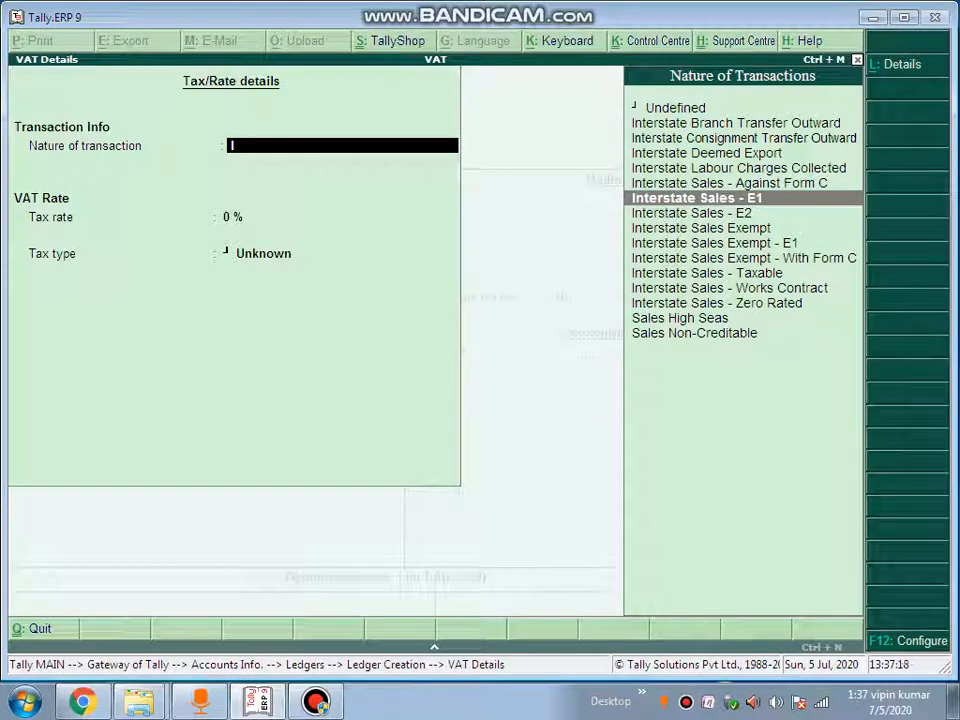
pyautogui.press('Up')
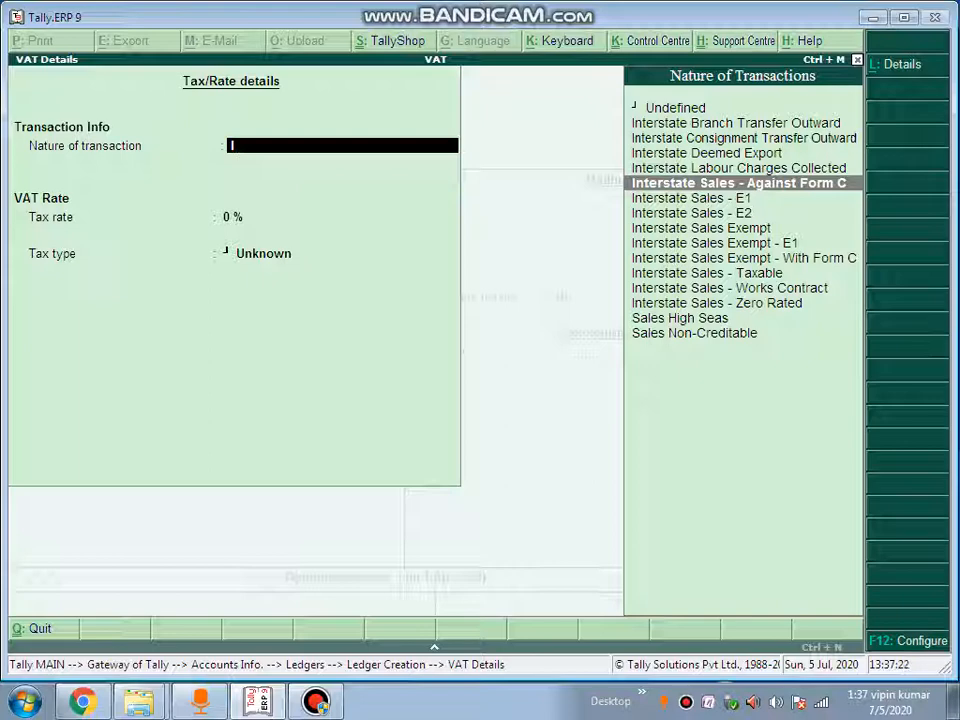
pyautogui.press('Return')
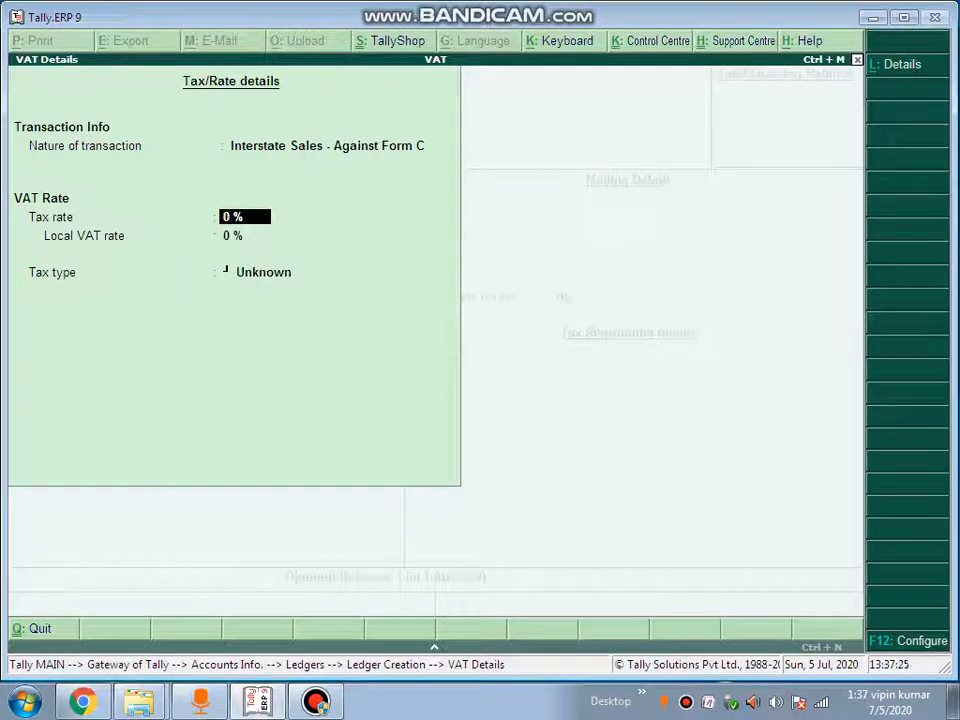
pyautogui.write('2')
pyautogui.press('Return')
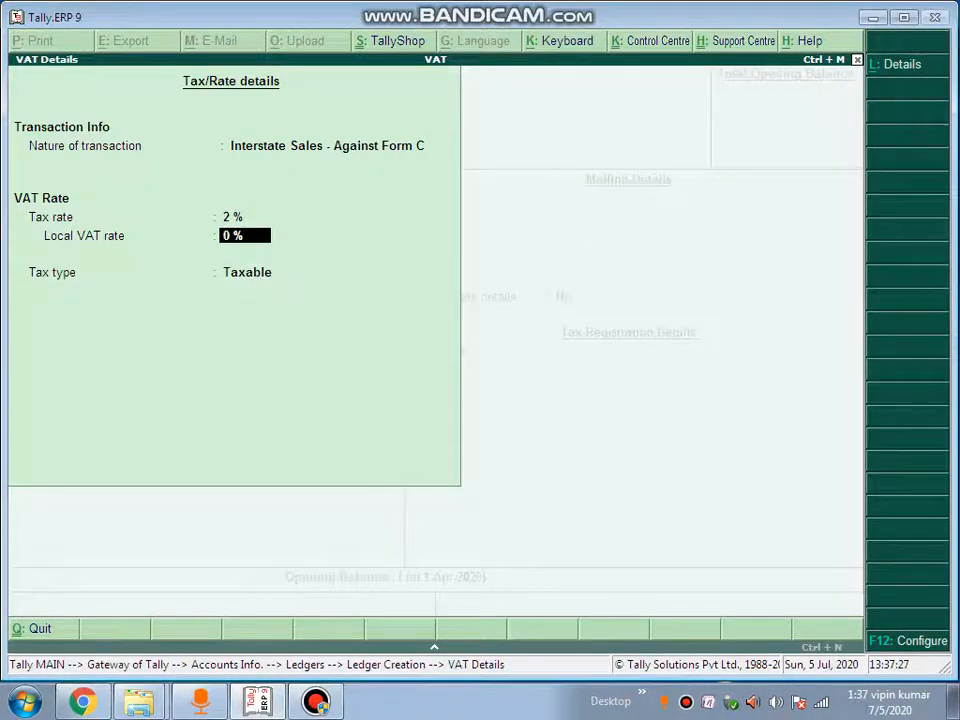
pyautogui.write('2')
pyautogui.press('Return')
pyautogui.press('Return')
pyautogui.press('Return')
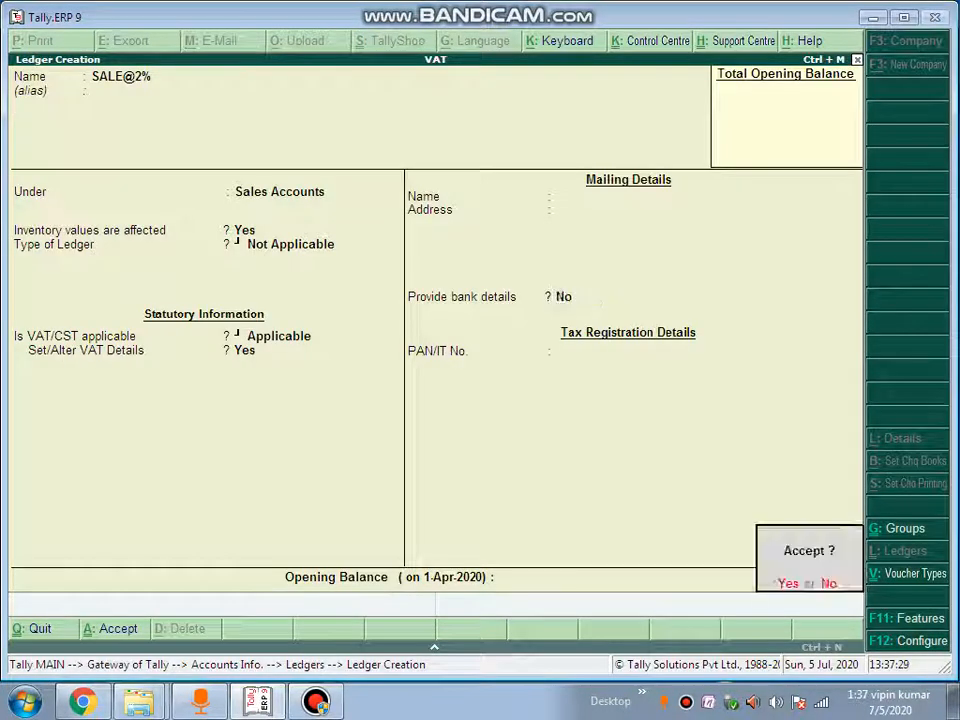
pyautogui.press('Return')
# Create ledger PURCHASE@2% under Purchase Accounts and open its VAT details
pyautogui.write('P')
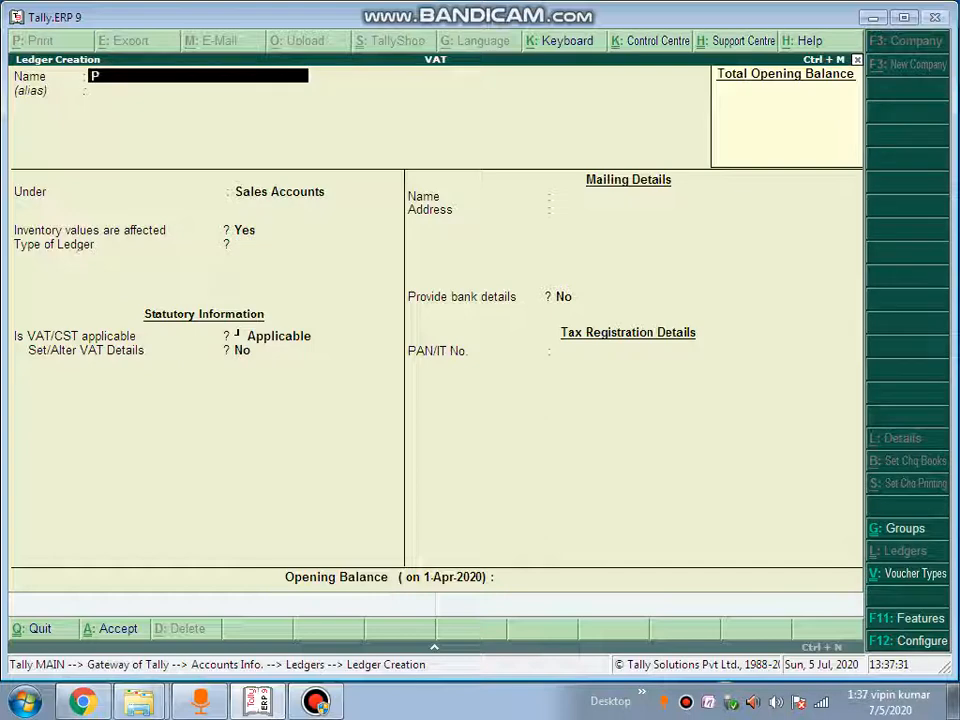
pyautogui.write('URCHASE@2%')
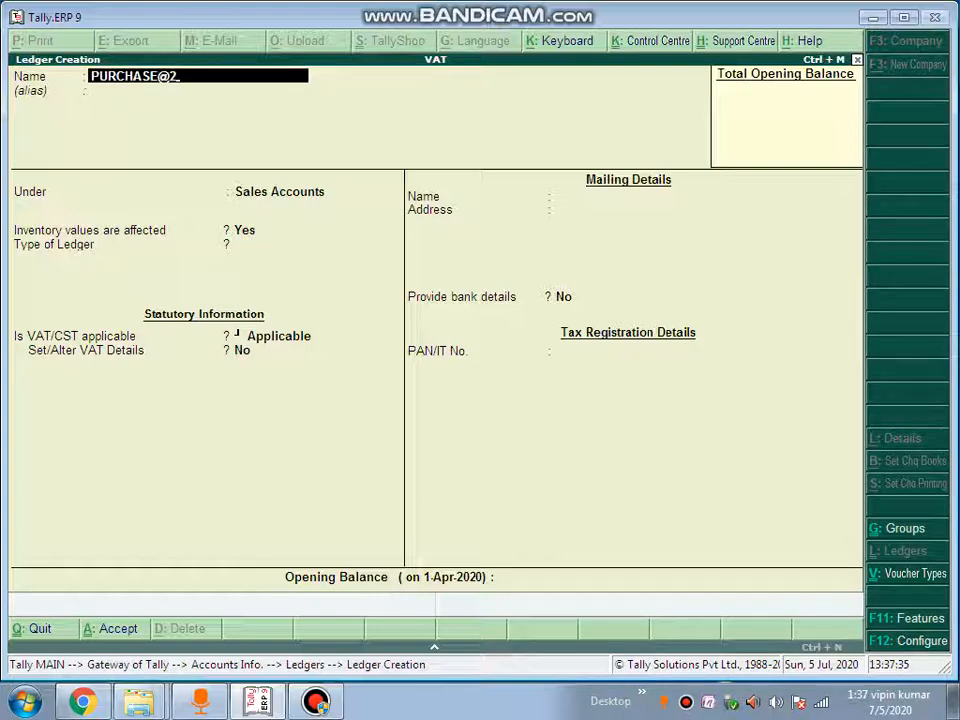
pyautogui.press('Return')
pyautogui.press('Return')
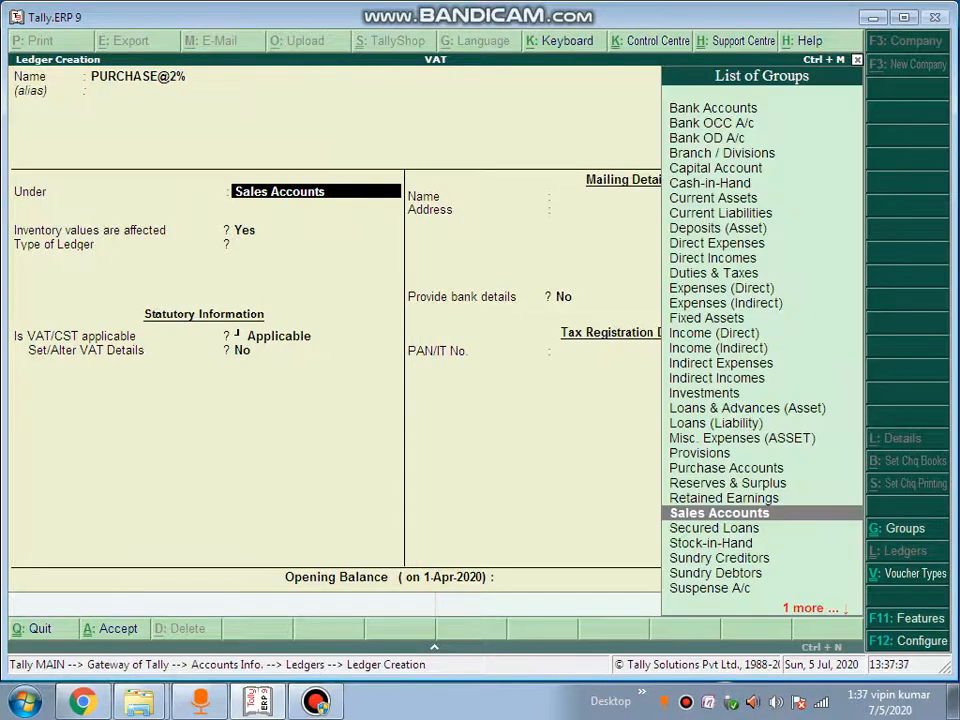
pyautogui.write('p')
pyautogui.press('Down')
pyautogui.press('Return')
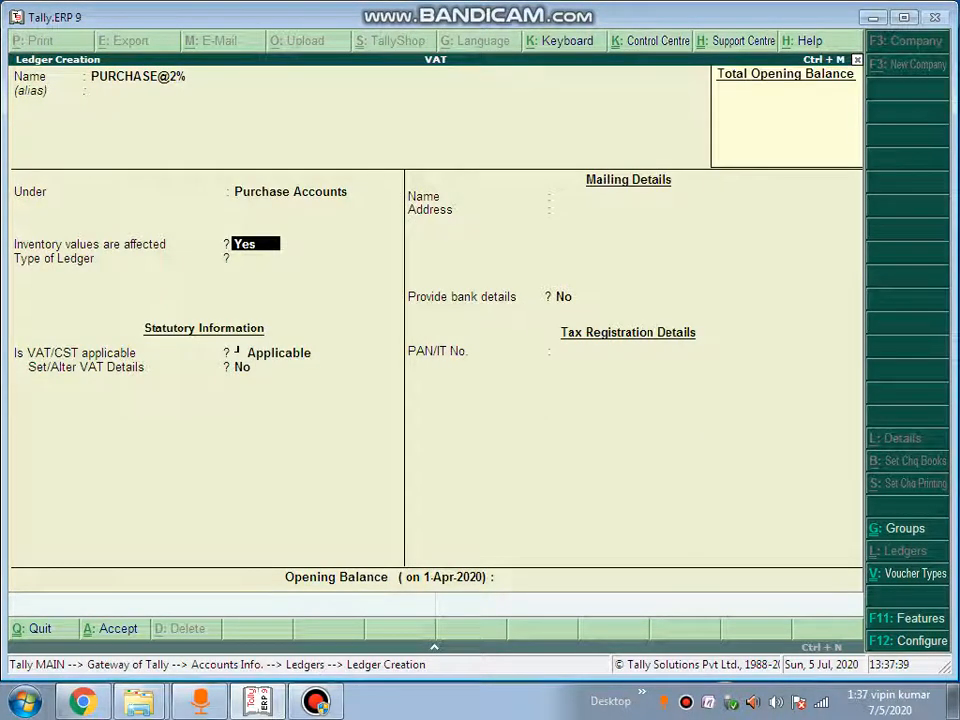
pyautogui.press('Return')
pyautogui.press('Return')
pyautogui.press('Return')
pyautogui.write('y')
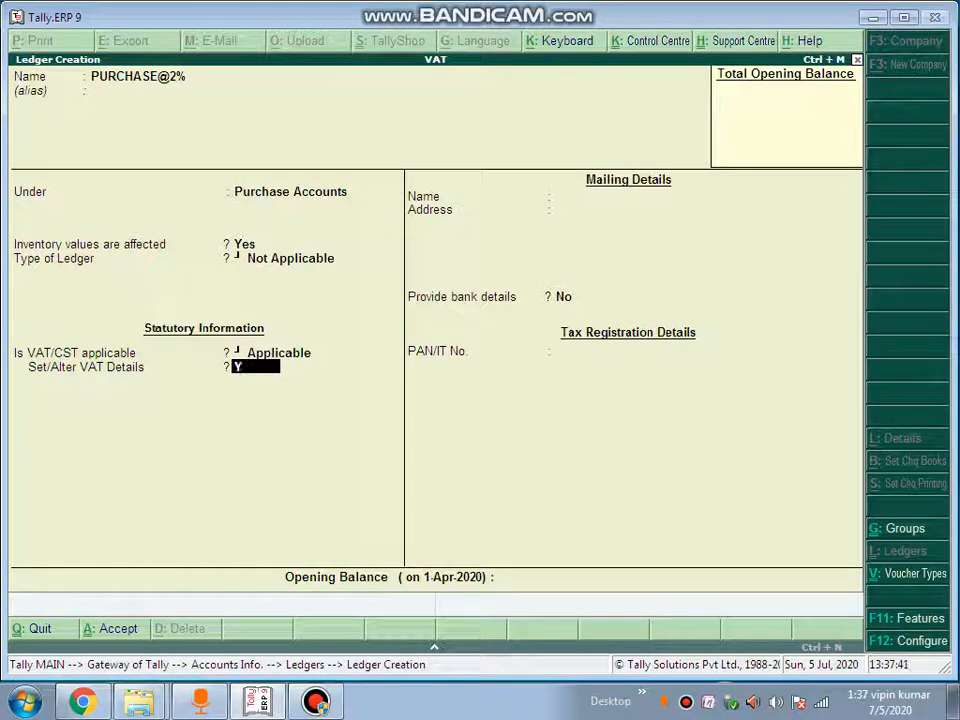
pyautogui.press('Return')
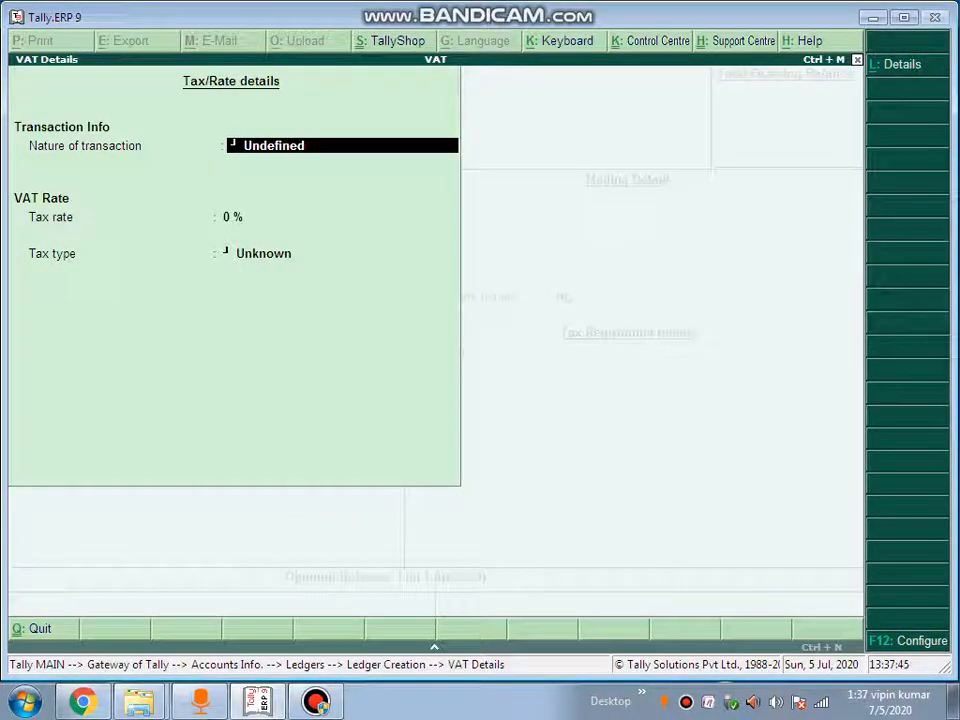
# Set nature Interstate Purchase - Against Form C with a 2% tax rate, and finish the ledger
pyautogui.write('I')
pyautogui.press('Up')
pyautogui.press('Up')
pyautogui.press('Up')
pyautogui.press('Up')
pyautogui.press('Up')
pyautogui.press('Up')
pyautogui.press('Up')
pyautogui.press('Up')
pyautogui.press('Up')
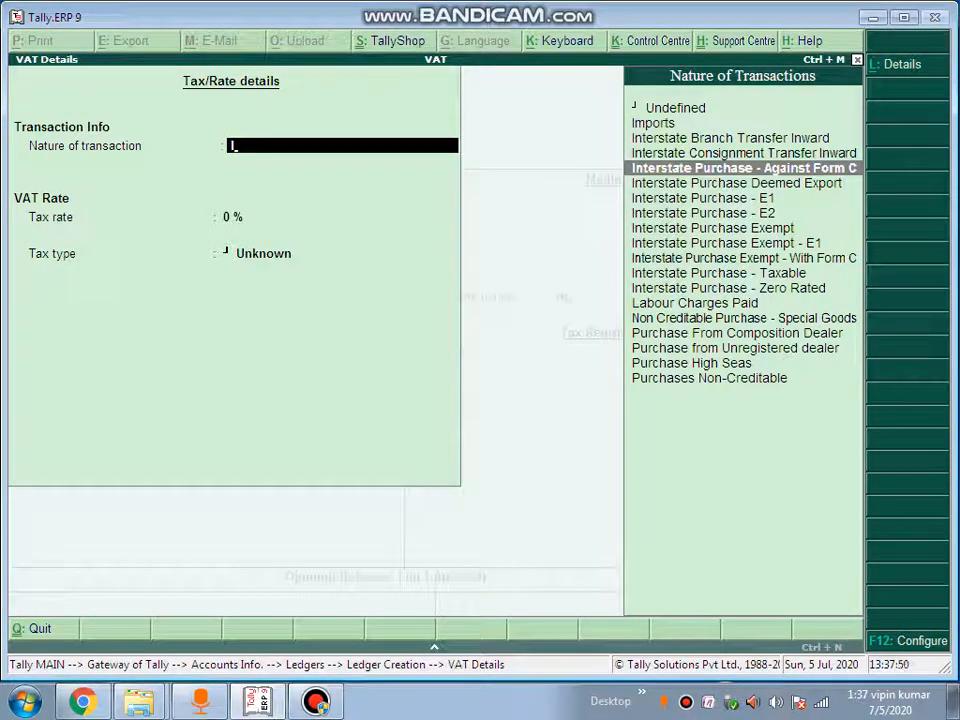
pyautogui.press('Return')
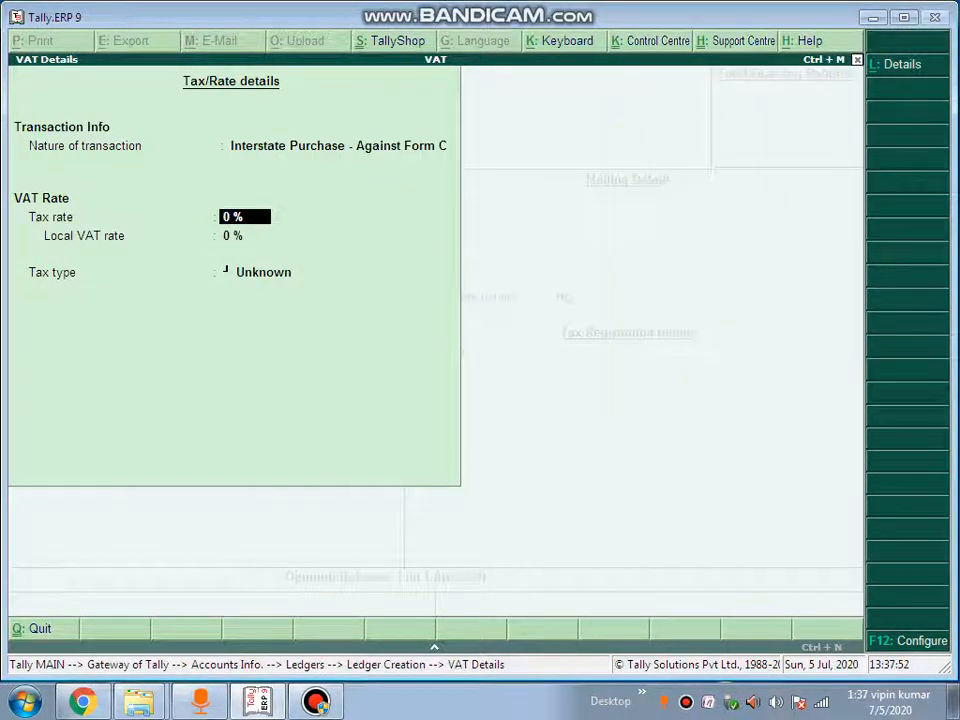
pyautogui.write('2')
pyautogui.press('Return')
pyautogui.press('Return')
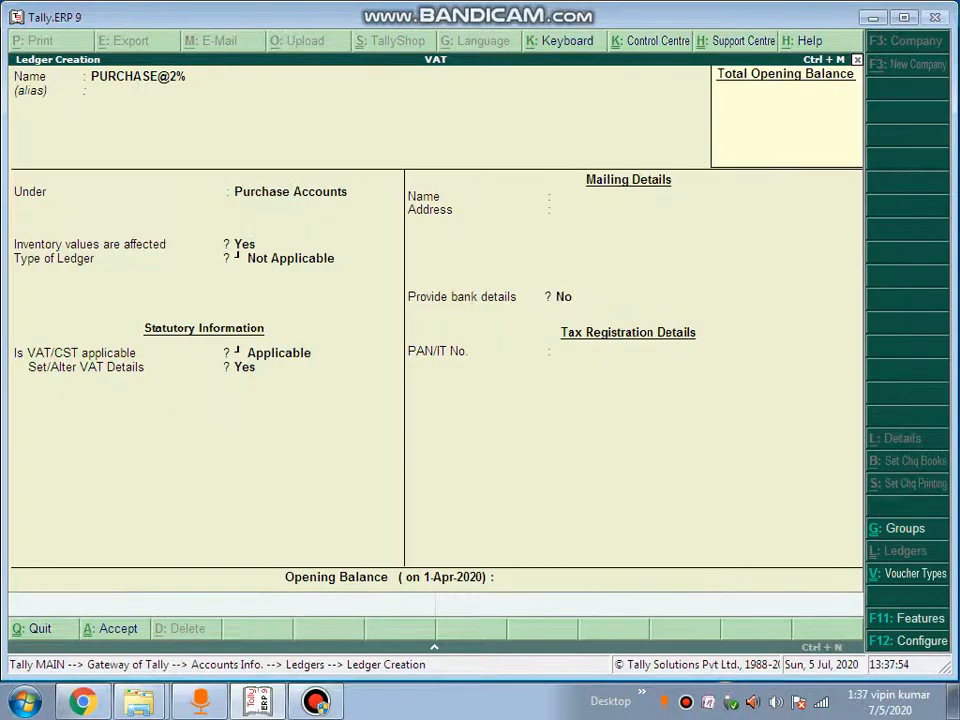
pyautogui.press('Return')
pyautogui.press('Return')
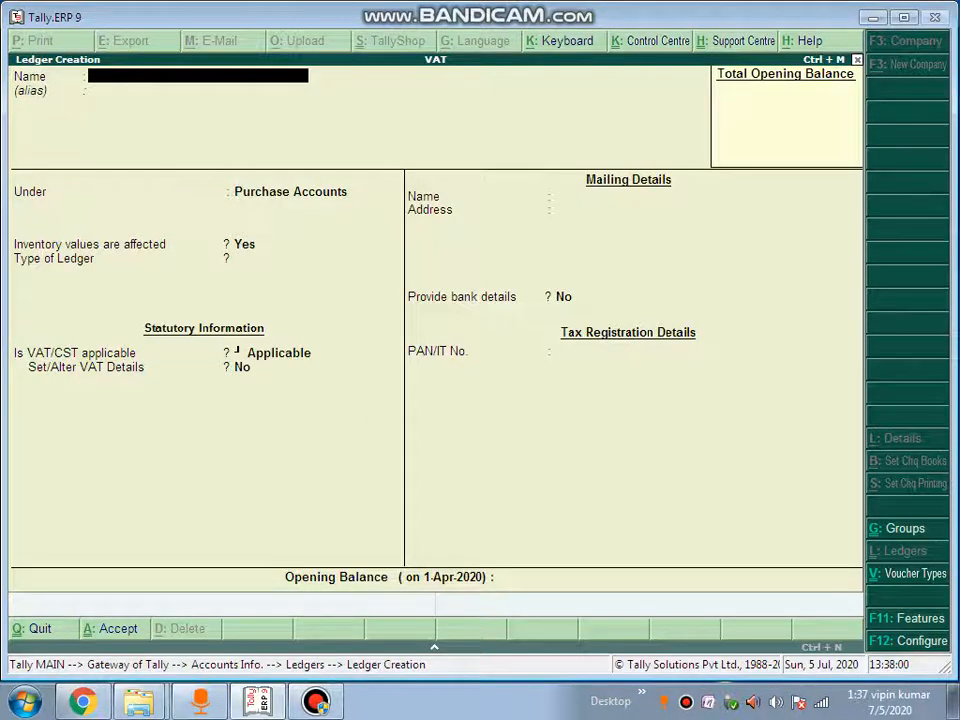
# Create the supplier's party ledger under Sundry Creditors with default mailing details and save it
pyautogui.write('AMAN')
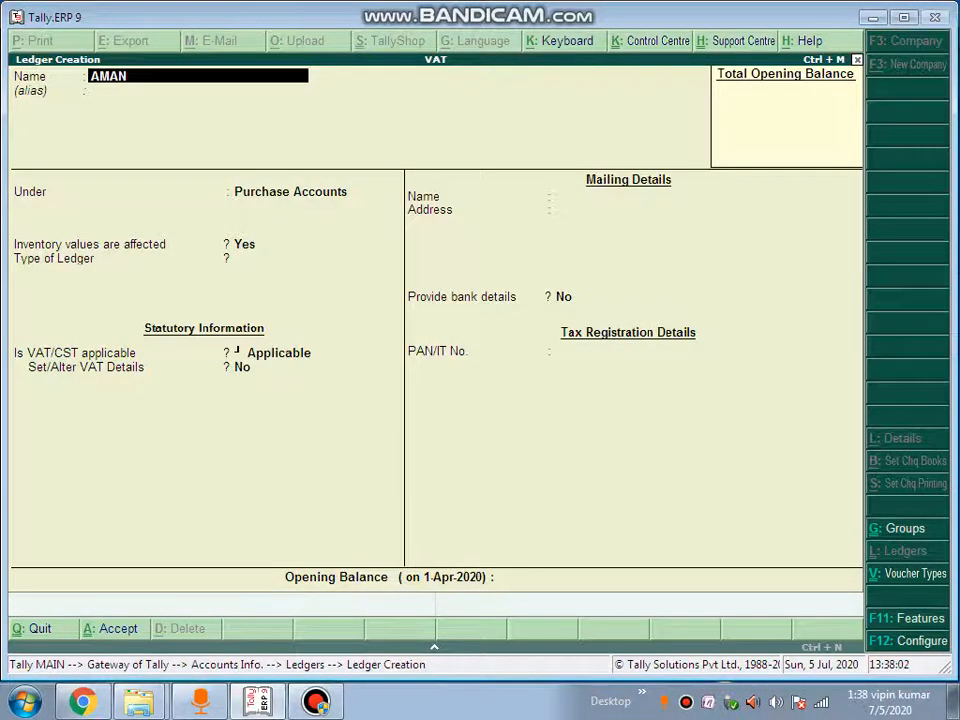
pyautogui.press('Return')
pyautogui.press('Return')
pyautogui.write('S')
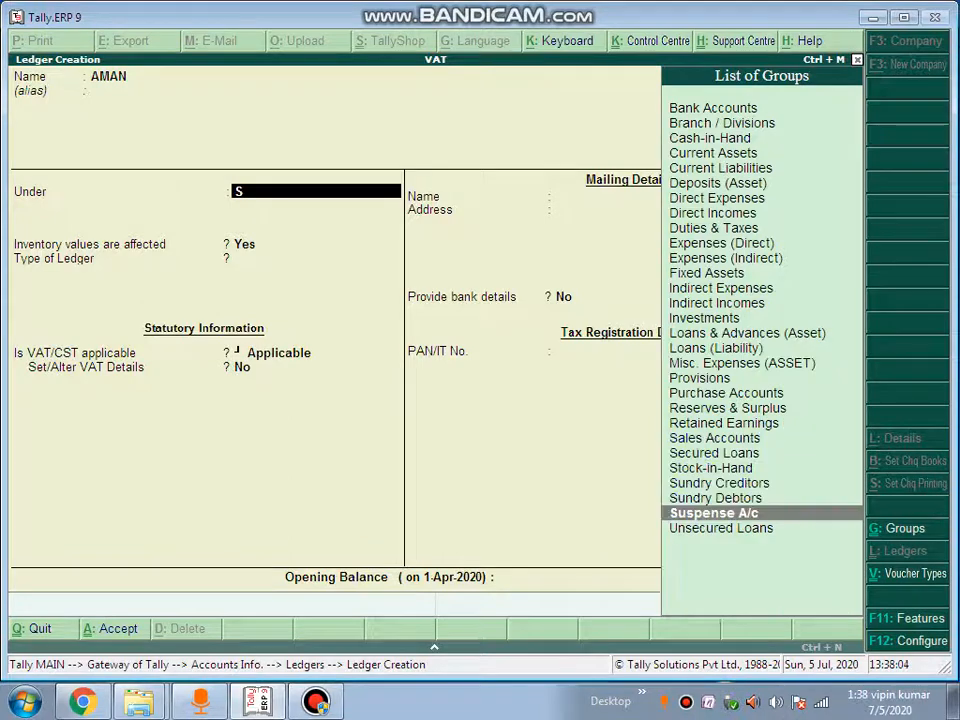
pyautogui.press('Up')
pyautogui.press('Up')
pyautogui.press('Return')
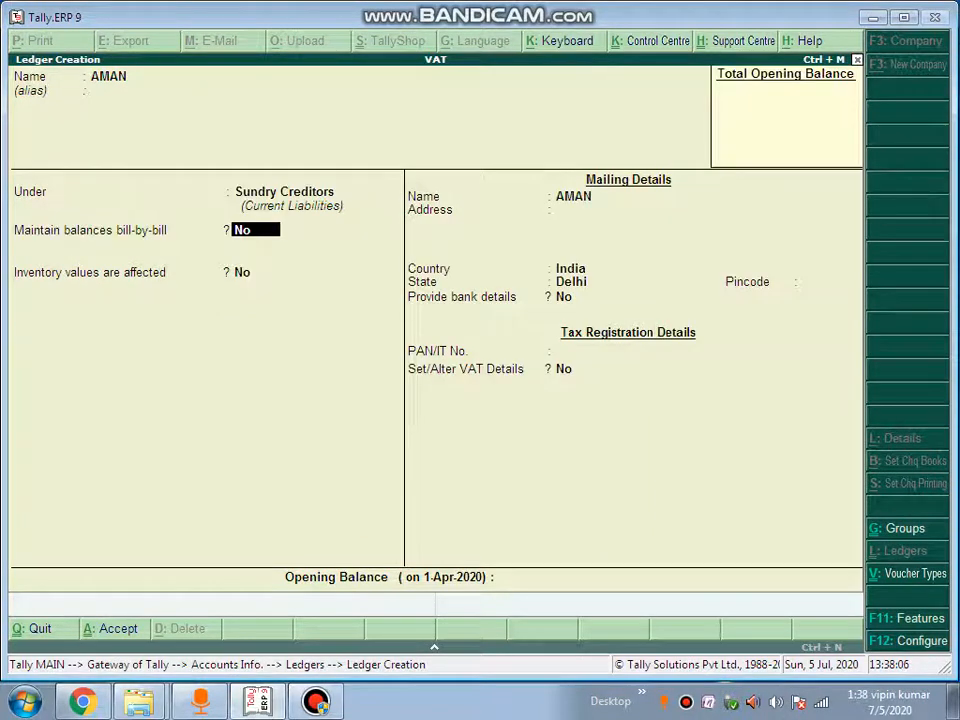
pyautogui.press('Return')
pyautogui.press('Return')
pyautogui.press('Return')
pyautogui.press('Return')
pyautogui.press('Return')
pyautogui.press('Return')
pyautogui.press('Return')
pyautogui.press('Return')
pyautogui.press('Return')
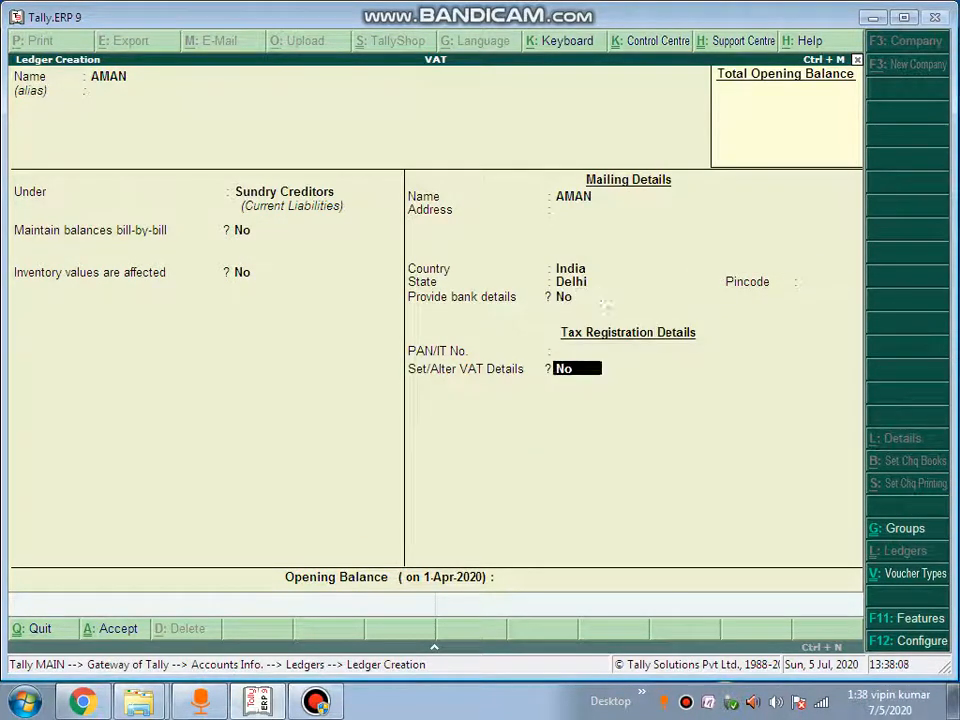
pyautogui.press('Return')
pyautogui.press('Return')
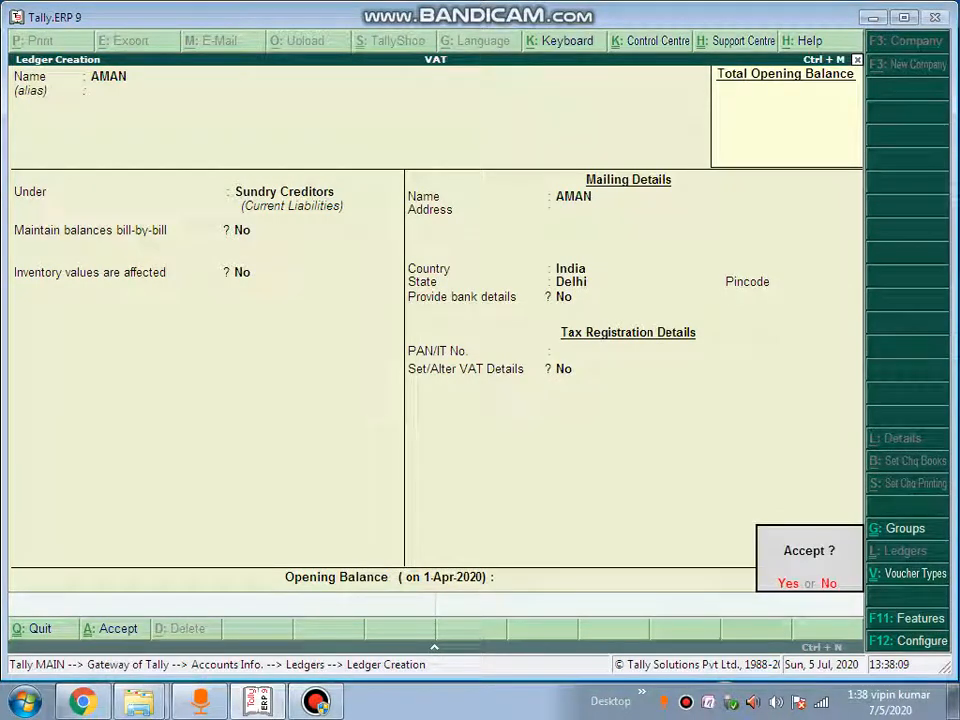
pyautogui.press('Return')
# Create the customer's party ledger under Sundry Debtors, located in India, Delhi, without PAN/VAT details
pyautogui.write('RAMA')
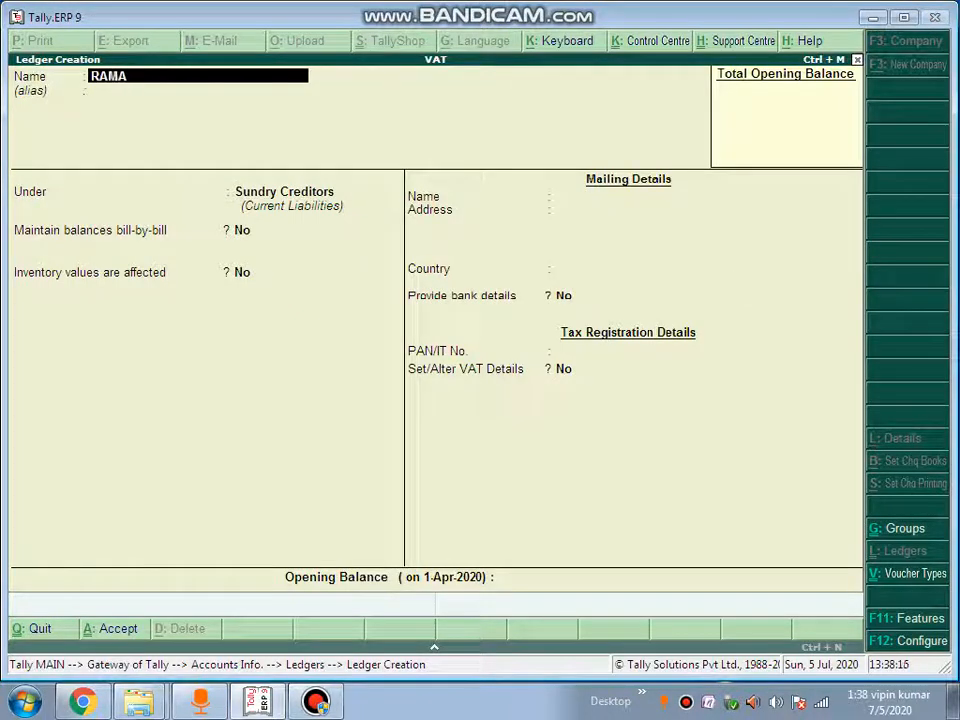
pyautogui.write('N')
pyautogui.press('Return')
pyautogui.press('Return')
pyautogui.write('S')
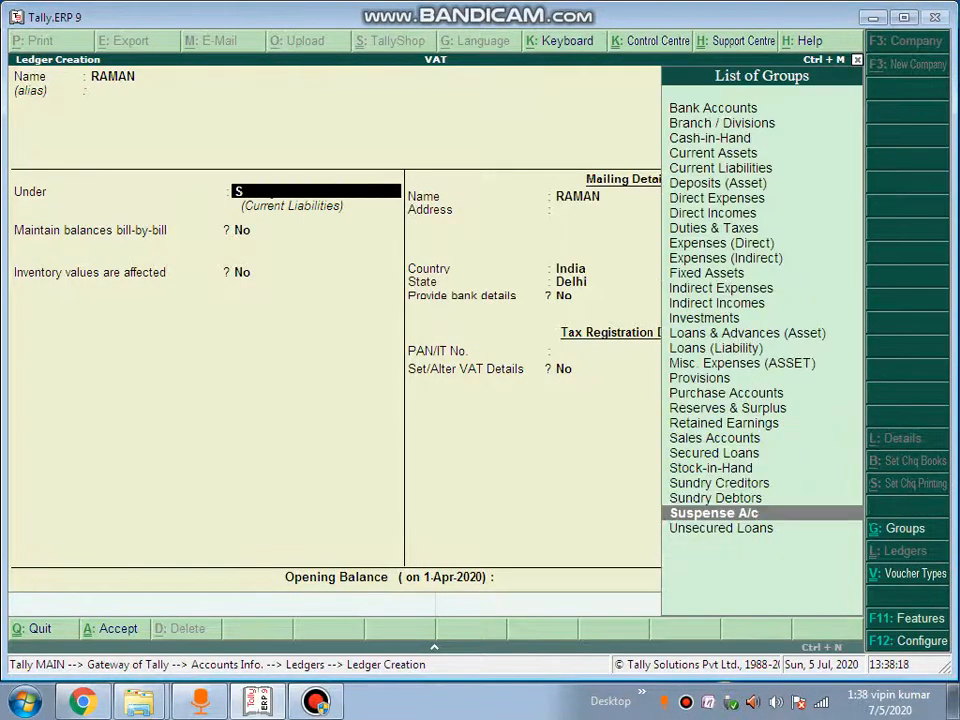
pyautogui.press('Up')
pyautogui.press('Return')
pyautogui.press('Return')
pyautogui.press('Return')
pyautogui.press('Return')
pyautogui.press('Return')
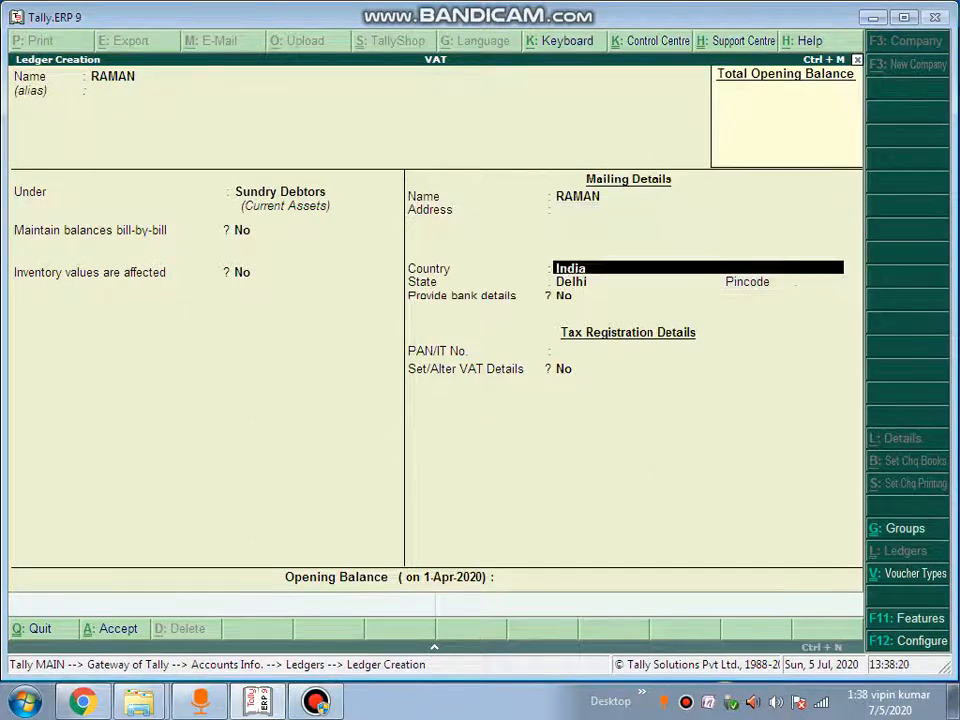
pyautogui.press('Return')
pyautogui.press('Return')
pyautogui.press('Return')
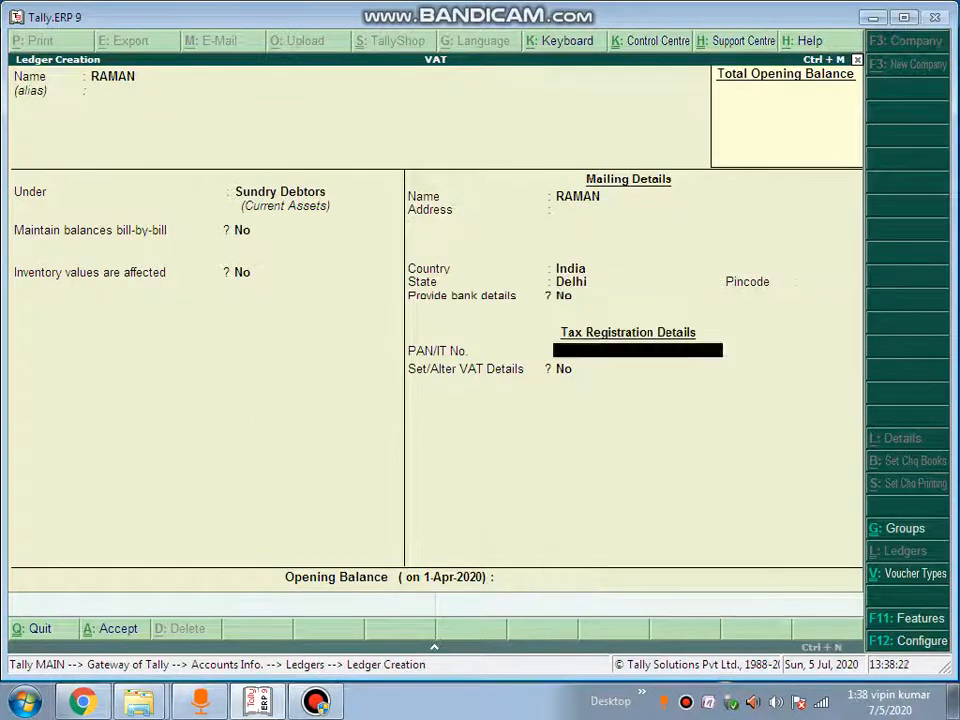
pyautogui.press('Return')
pyautogui.press('Return')
pyautogui.press('Return')
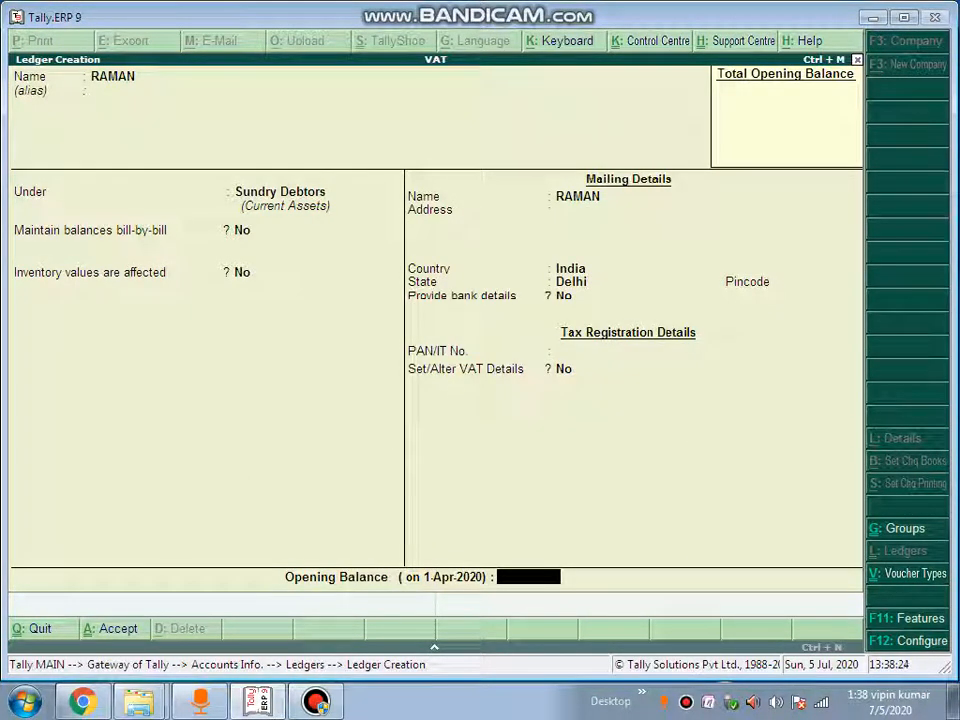
pyautogui.press('Return')
pyautogui.press('Return')
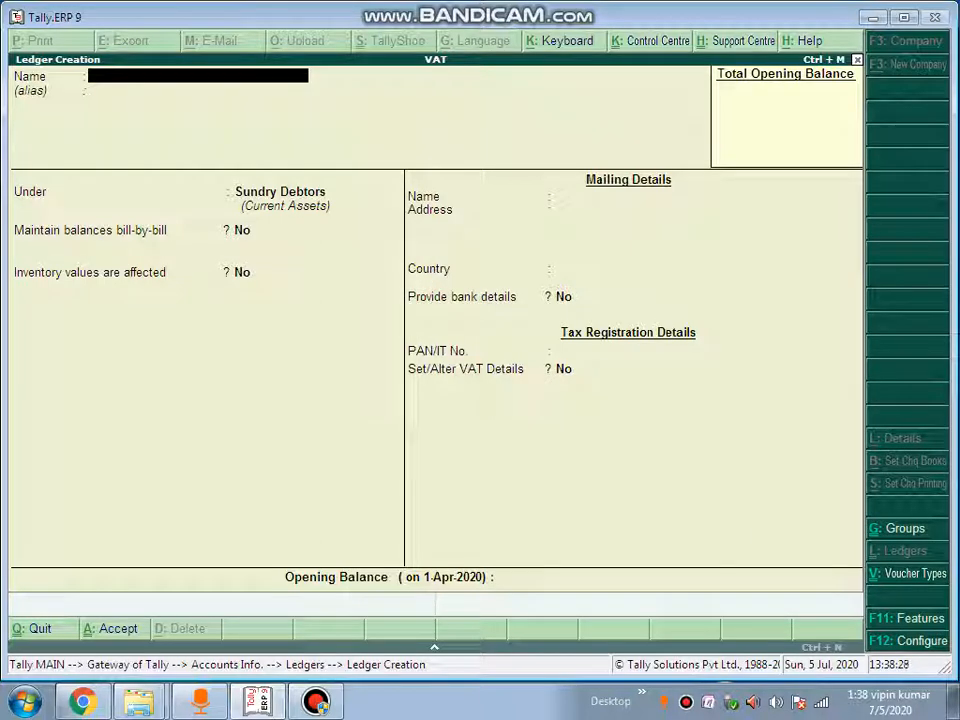
# Start a new Purchase voucher (F9) and enter the supplier invoice number
pyautogui.press('Escape')
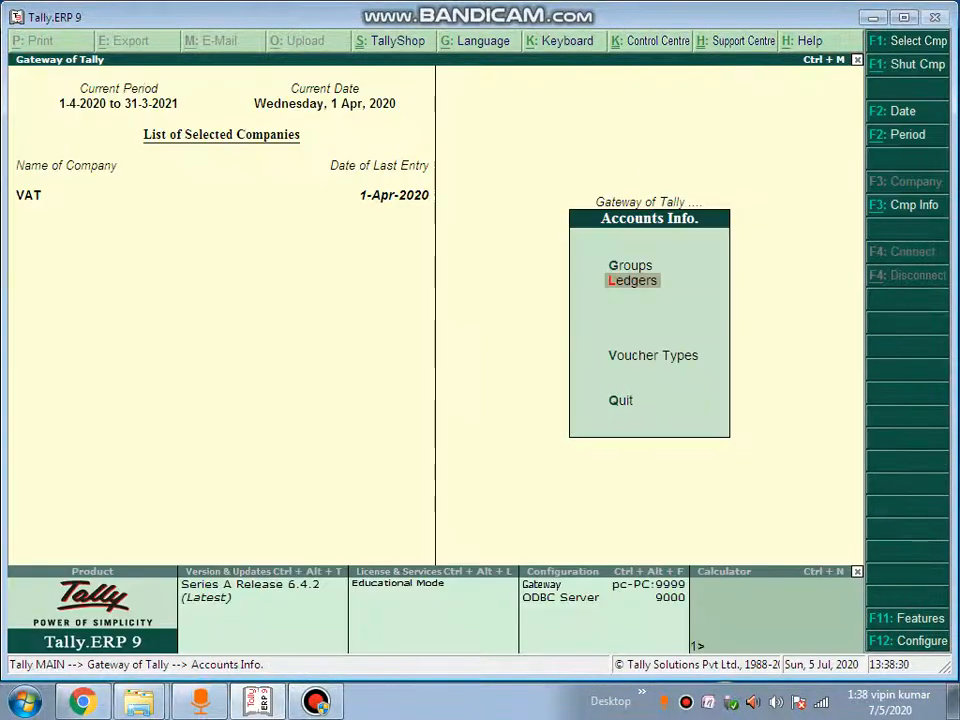
pyautogui.press('Escape')
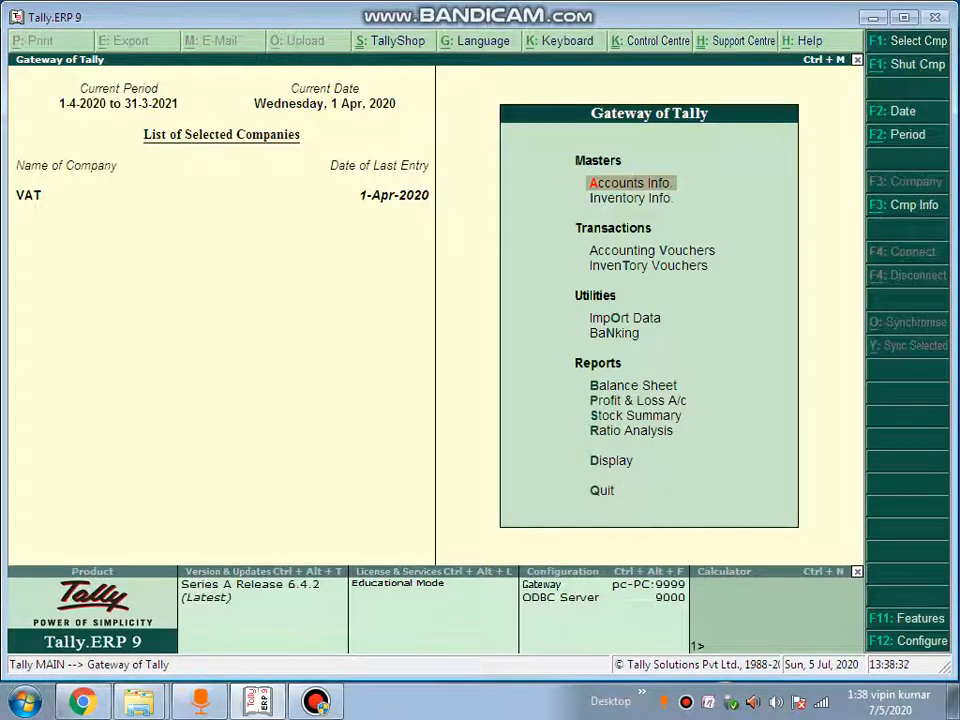
pyautogui.press('Down')
pyautogui.press('Down')
pyautogui.press('Return')
pyautogui.press('F9')
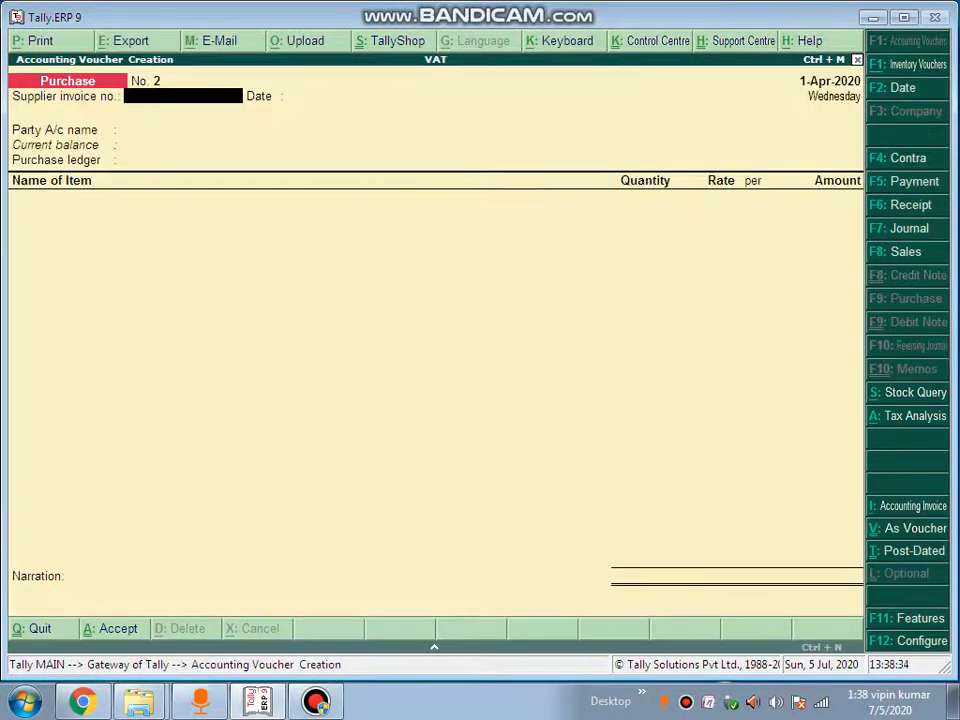
pyautogui.write('7877')
pyautogui.press('Return')
pyautogui.press('Return')
pyautogui.press('Return')
pyautogui.press('Return')
pyautogui.press('Return')
pyautogui.press('Return')
pyautogui.press('Return')
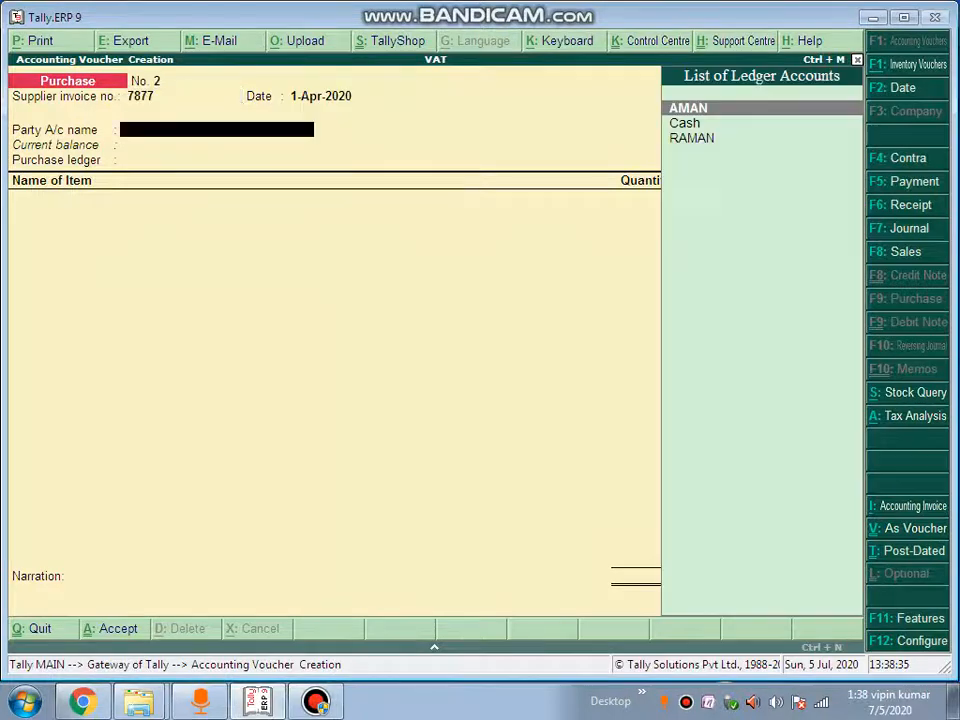
# Confirm the supplier as party with Delhi details and PURCHASE as the purchase ledger
pyautogui.press('Return')
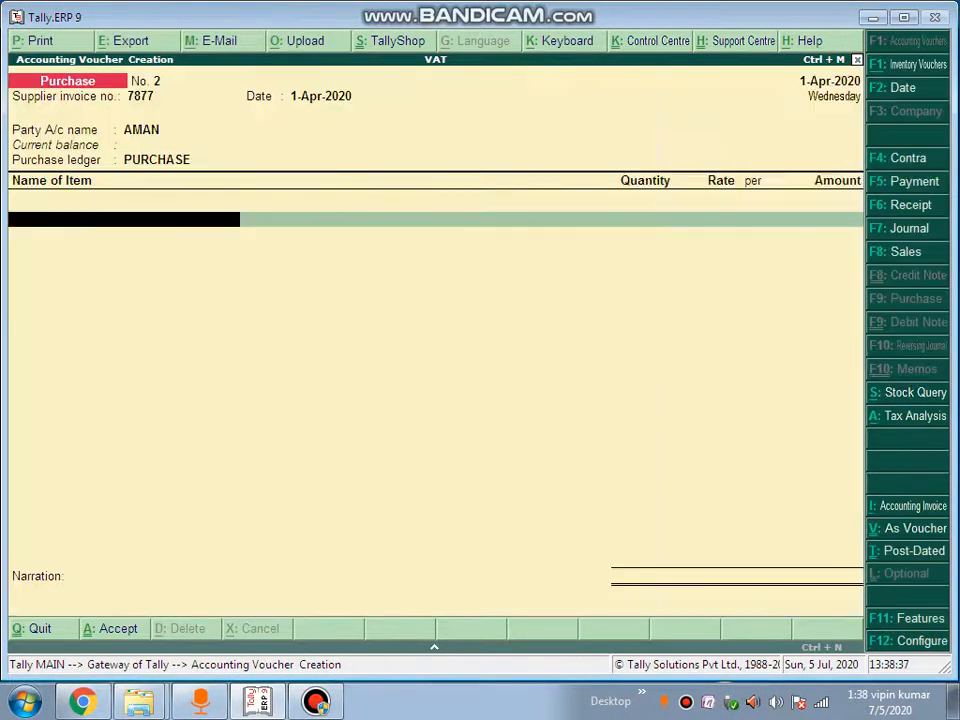
pyautogui.press('BackSpace')
pyautogui.press('BackSpace')
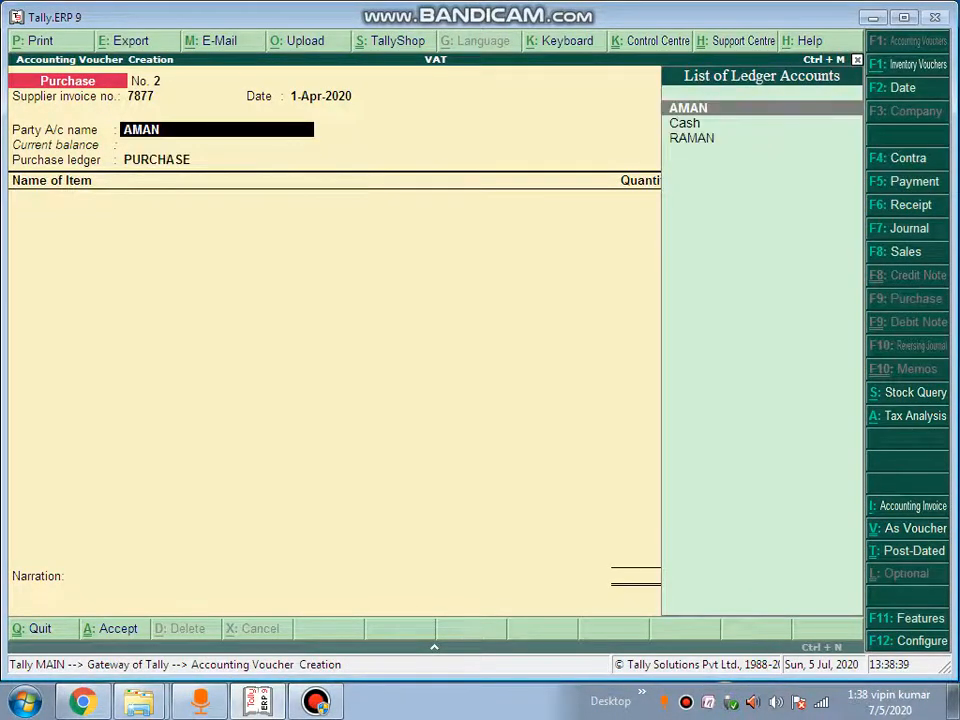
pyautogui.hotkey('ctrl', 'Return')
pyautogui.press('Escape')
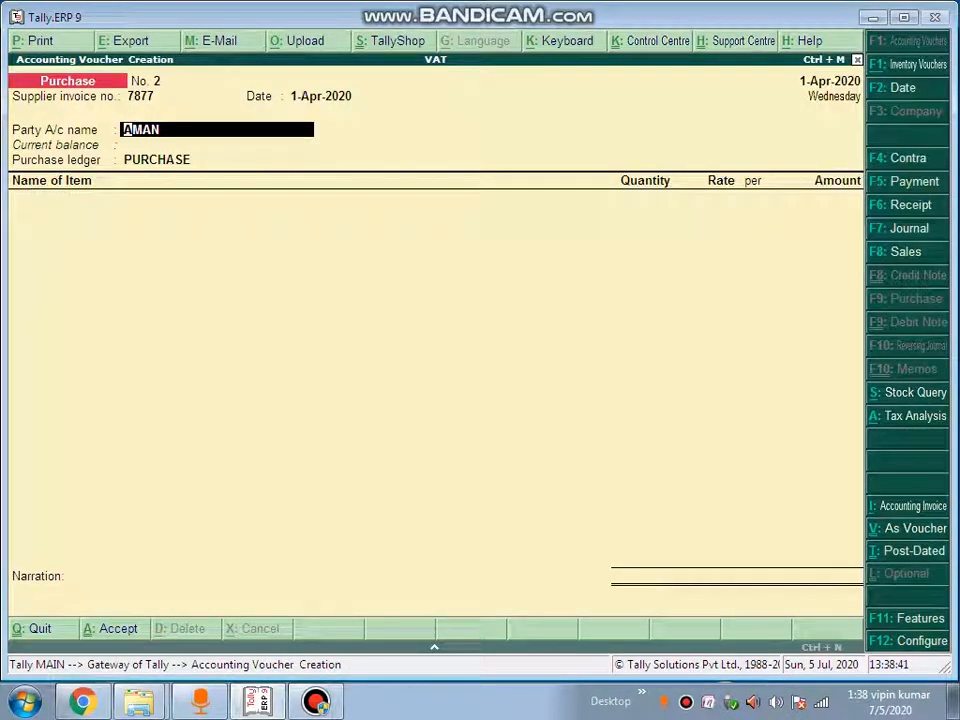
pyautogui.press('Return')
pyautogui.press('Return')
pyautogui.press('Return')
pyautogui.press('Return')
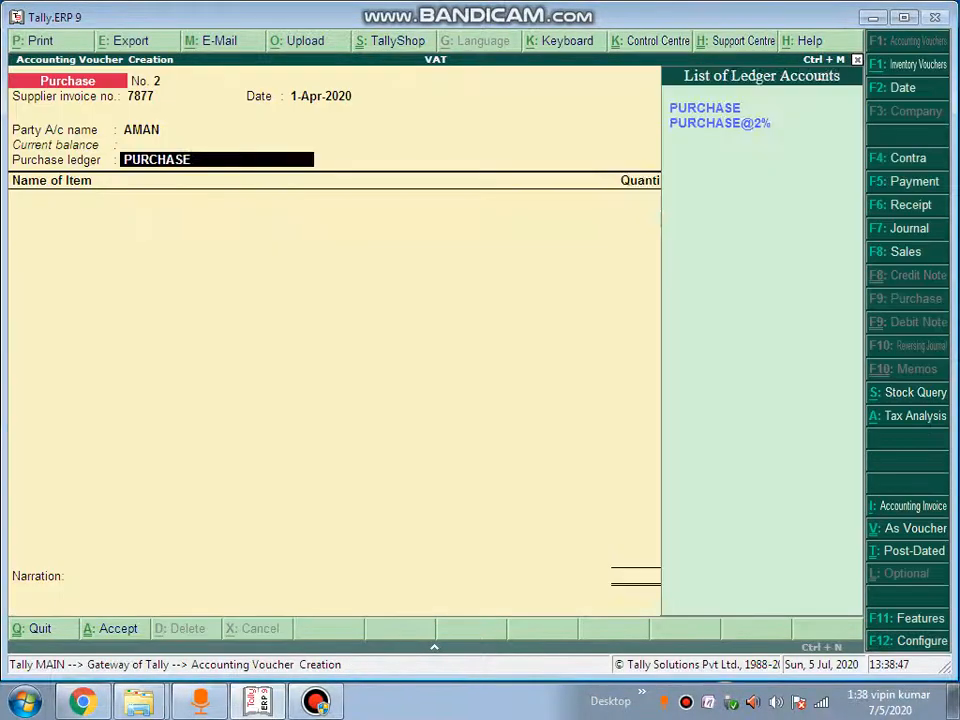
pyautogui.press('Return')
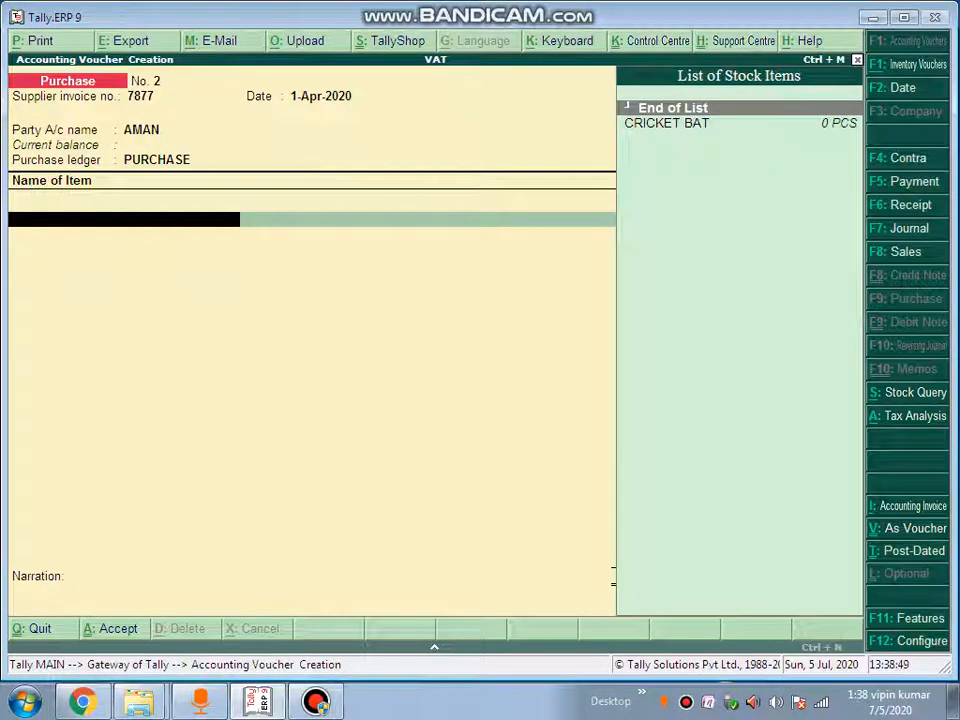
# Create stock item APPLE in a new APPLE stock group with new unit KG for the first item line
pyautogui.hotkey('alt', 'c')
pyautogui.write('APPLE')
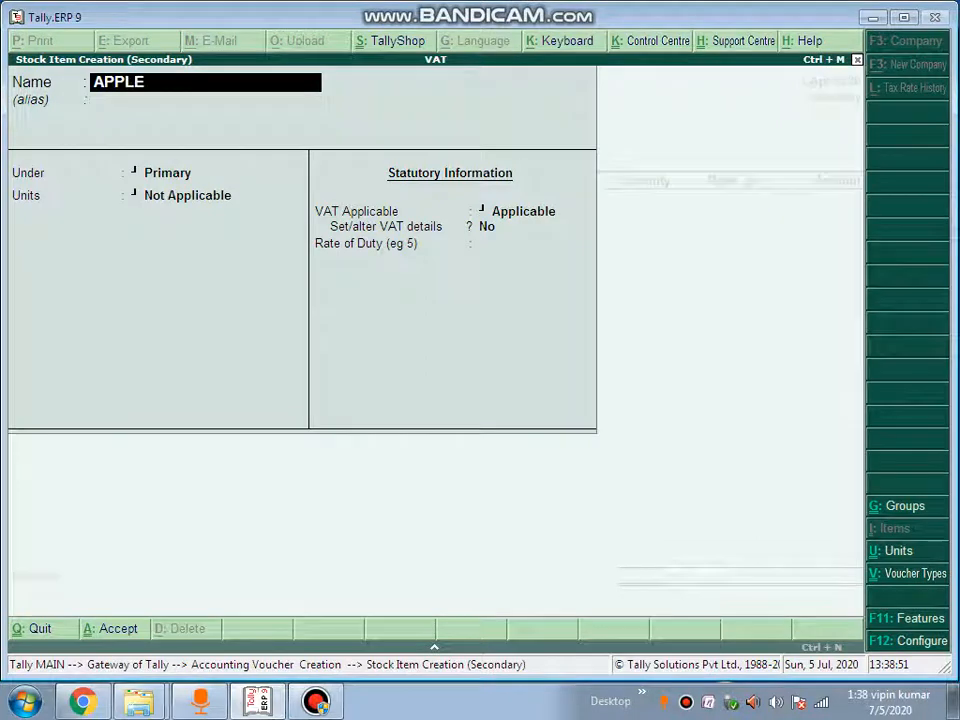
pyautogui.press('Return')
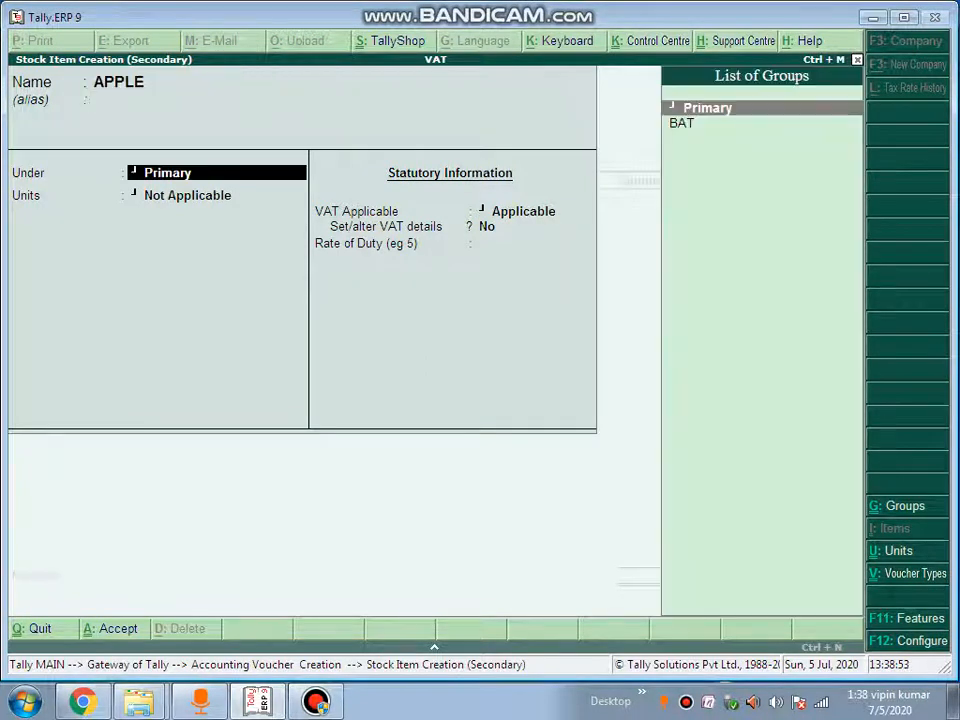
pyautogui.hotkey('alt', 'c')
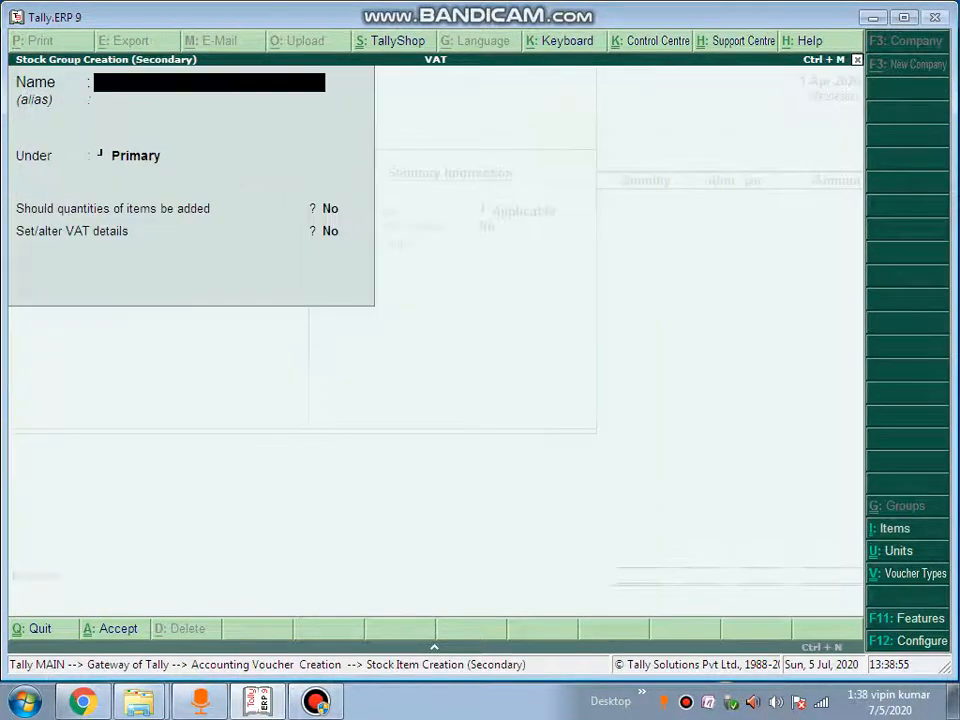
pyautogui.write('APPLE')
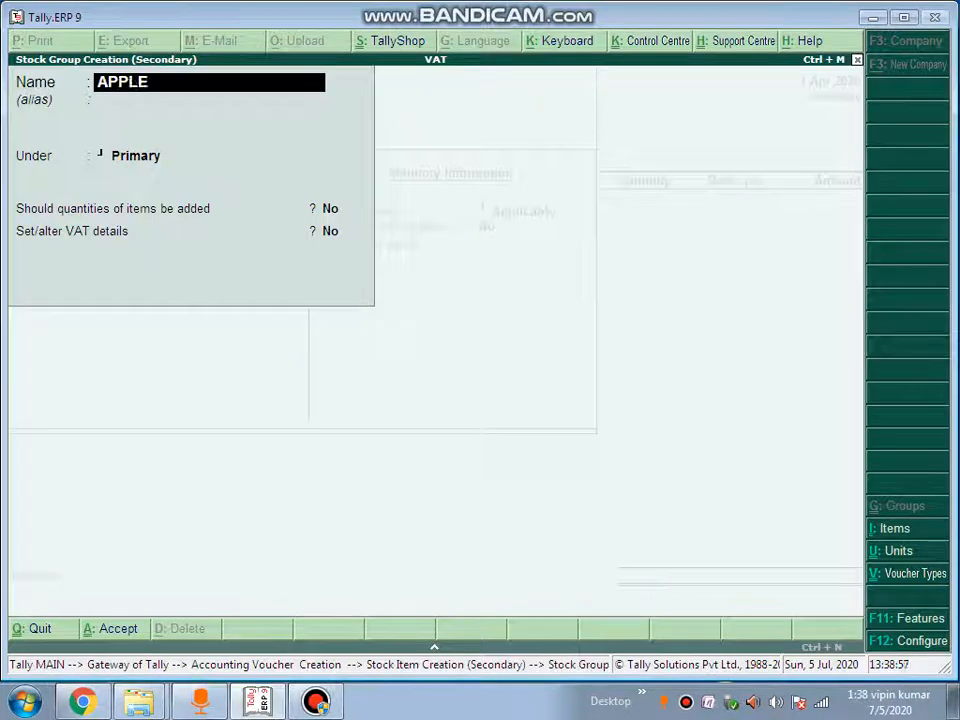
pyautogui.hotkey('ctrl', 'a')
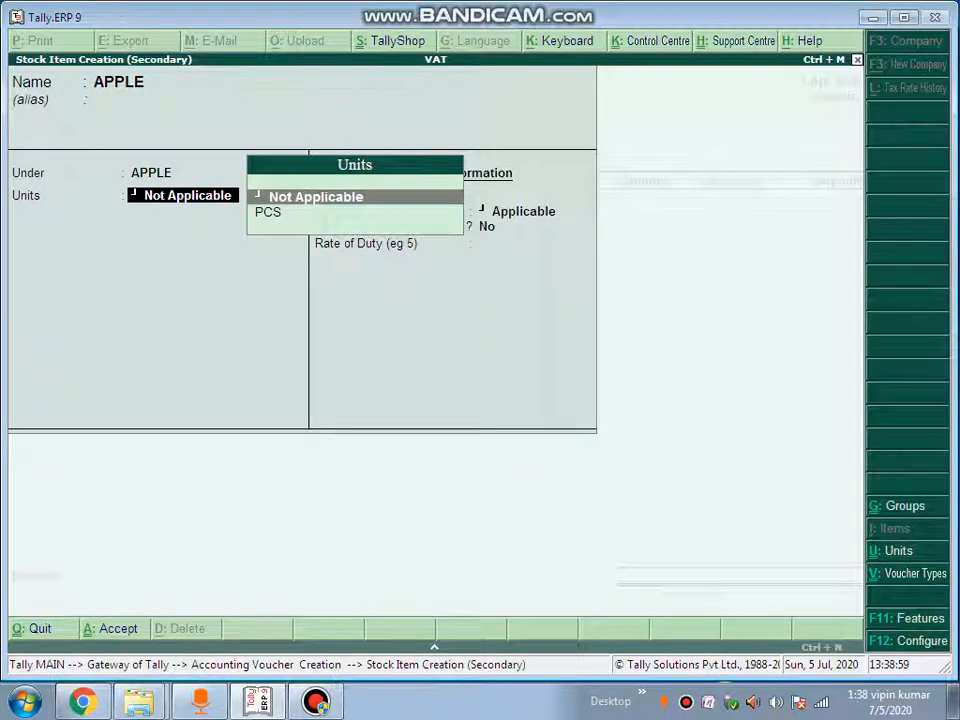
pyautogui.hotkey('alt', 'c')
pyautogui.write('KG')
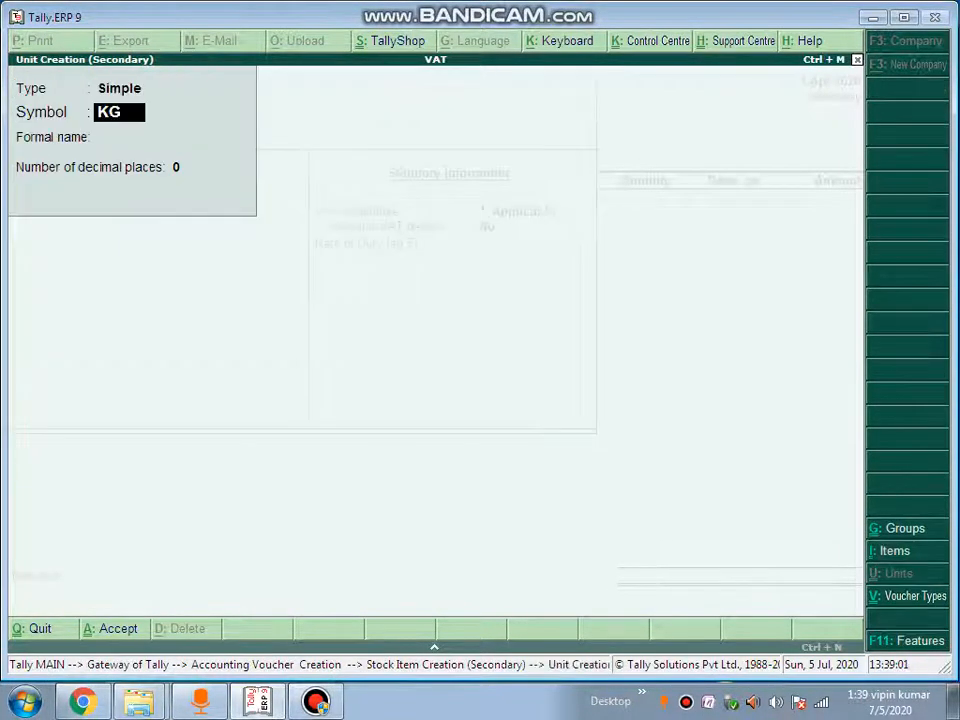
pyautogui.hotkey('ctrl', 'a')
pyautogui.hotkey('ctrl', 'a')
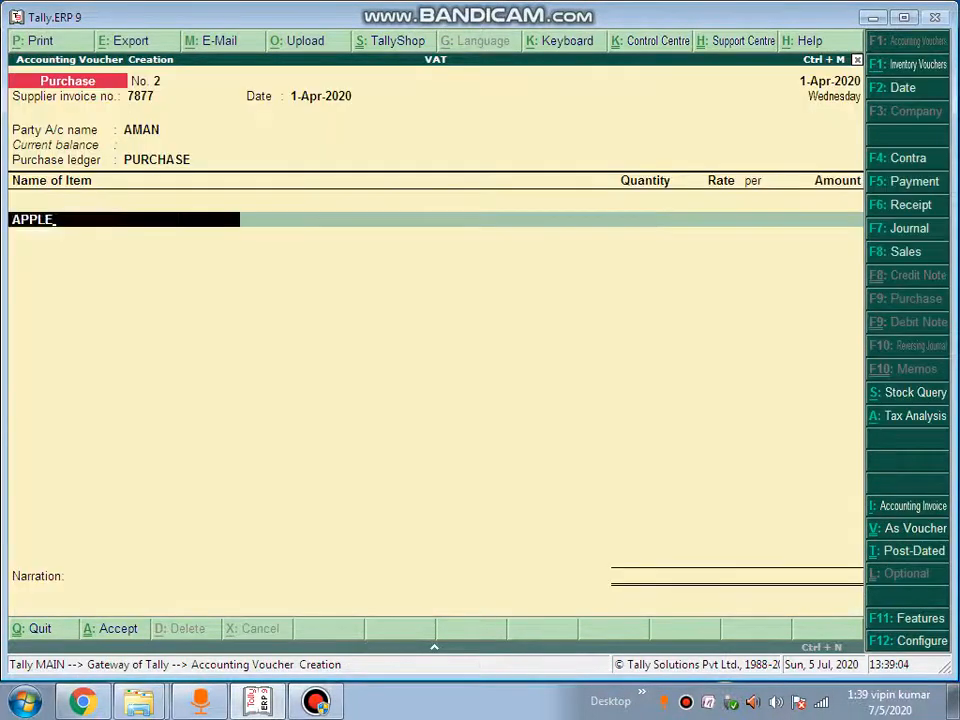
# Add 100 KG APPLE at 45.00 per KG (4,500.00) to the purchase voucher
pyautogui.press('Return')
pyautogui.write('100')
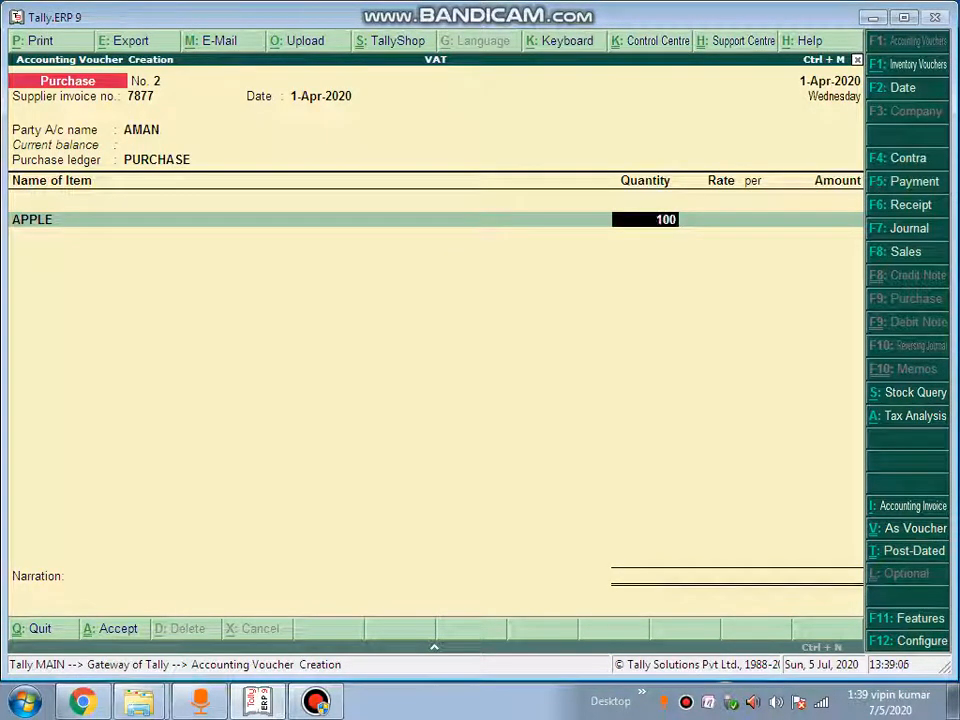
pyautogui.press('Return')
pyautogui.write('45')
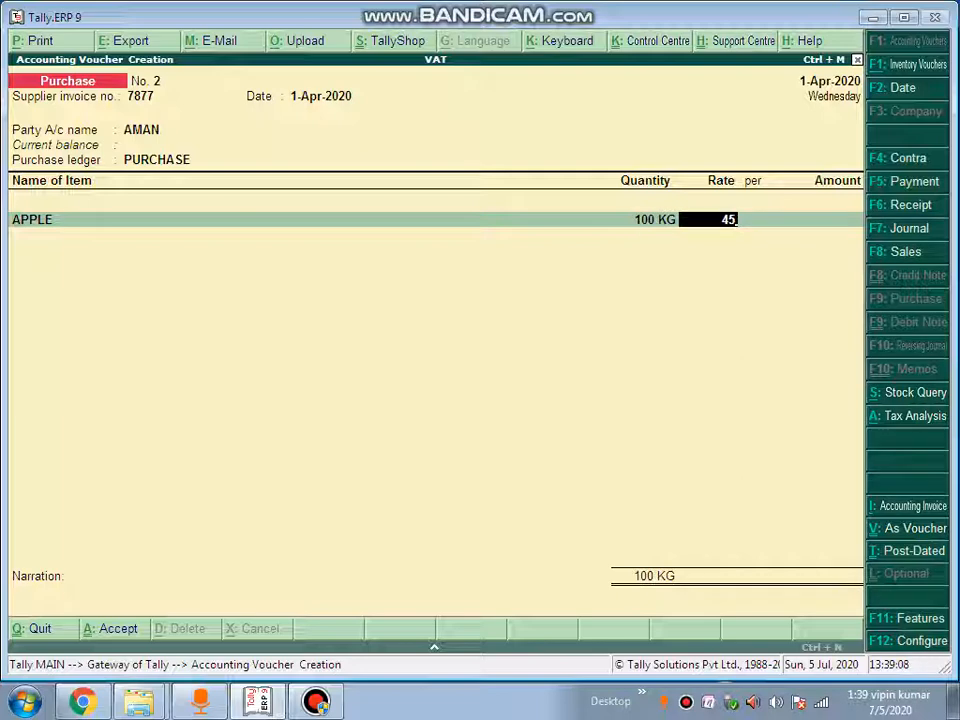
pyautogui.press('Return')
pyautogui.press('Return')
pyautogui.press('Return')
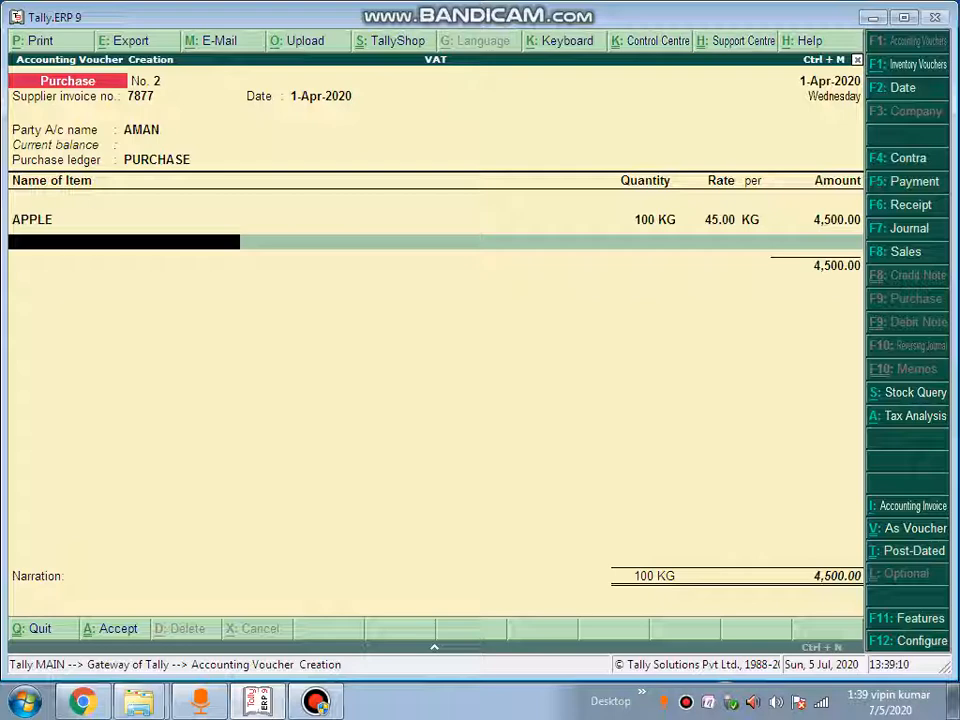
pyautogui.press('Return')
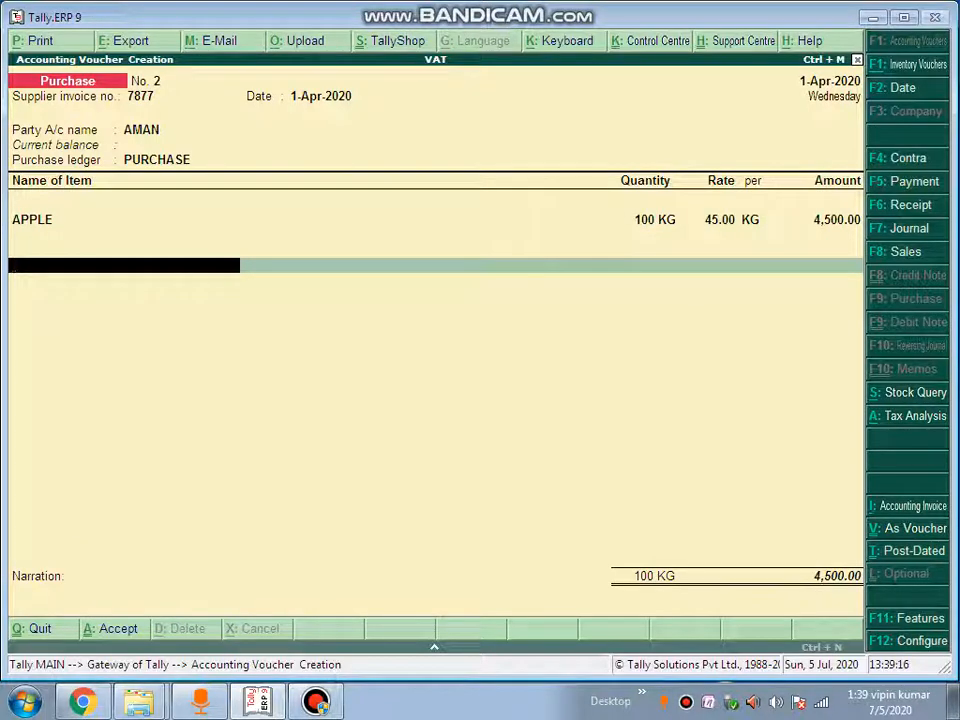
# Add CST ON PURCHASE at 90.00 and switch the purchase ledger to PURCHASE@2%
pyautogui.write('C')
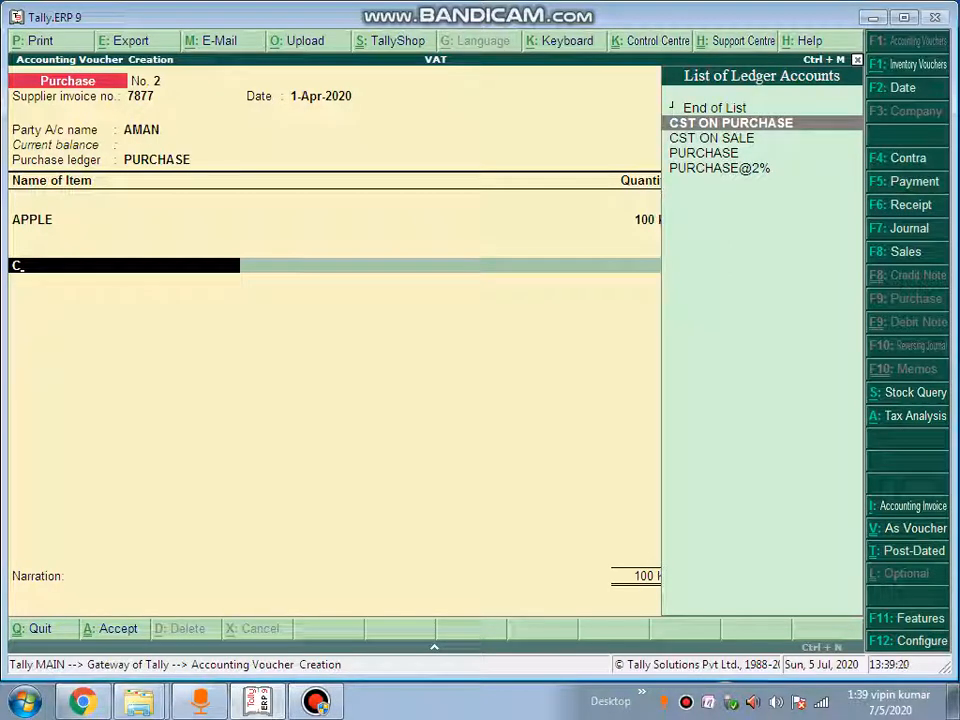
pyautogui.press('Return')
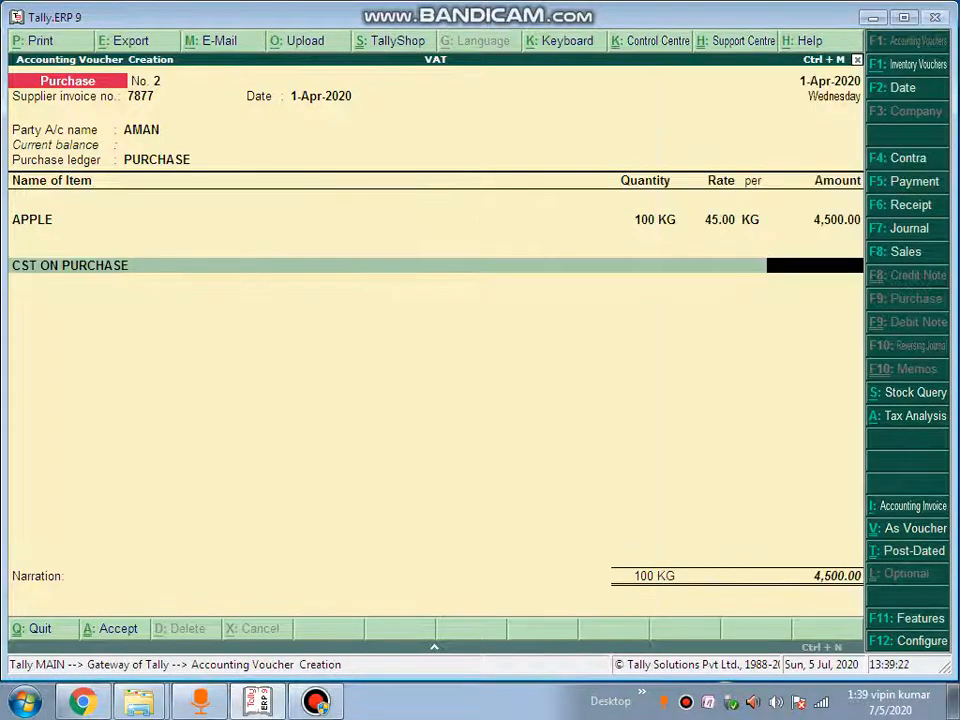
pyautogui.press('BackSpace')
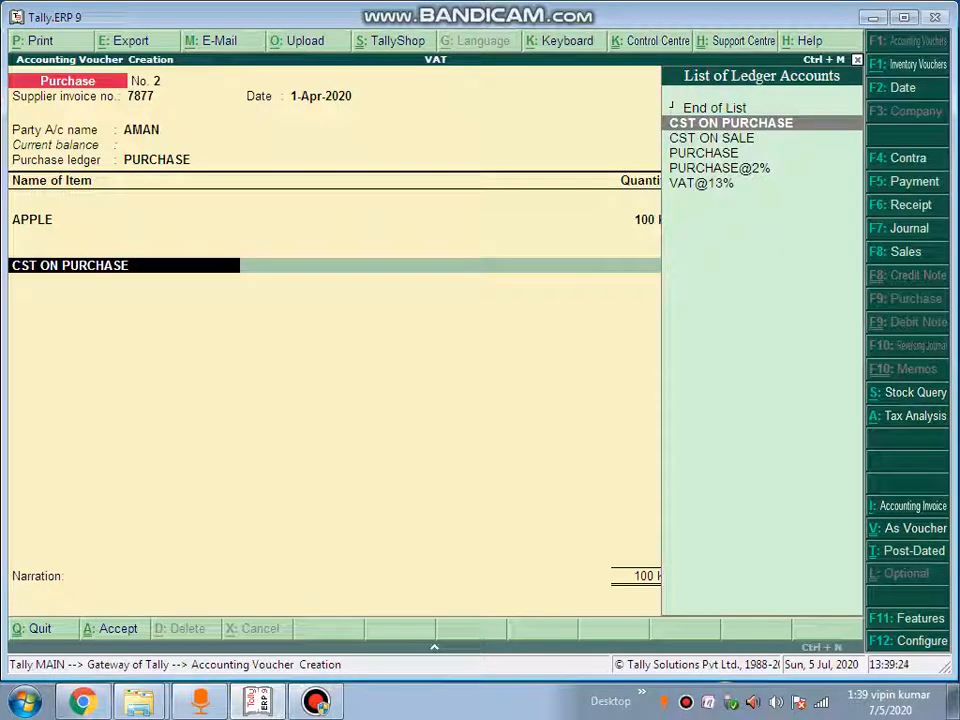
pyautogui.press('BackSpace')
pyautogui.press('BackSpace')
pyautogui.press('BackSpace')
pyautogui.press('BackSpace')
pyautogui.press('BackSpace')
pyautogui.press('BackSpace')
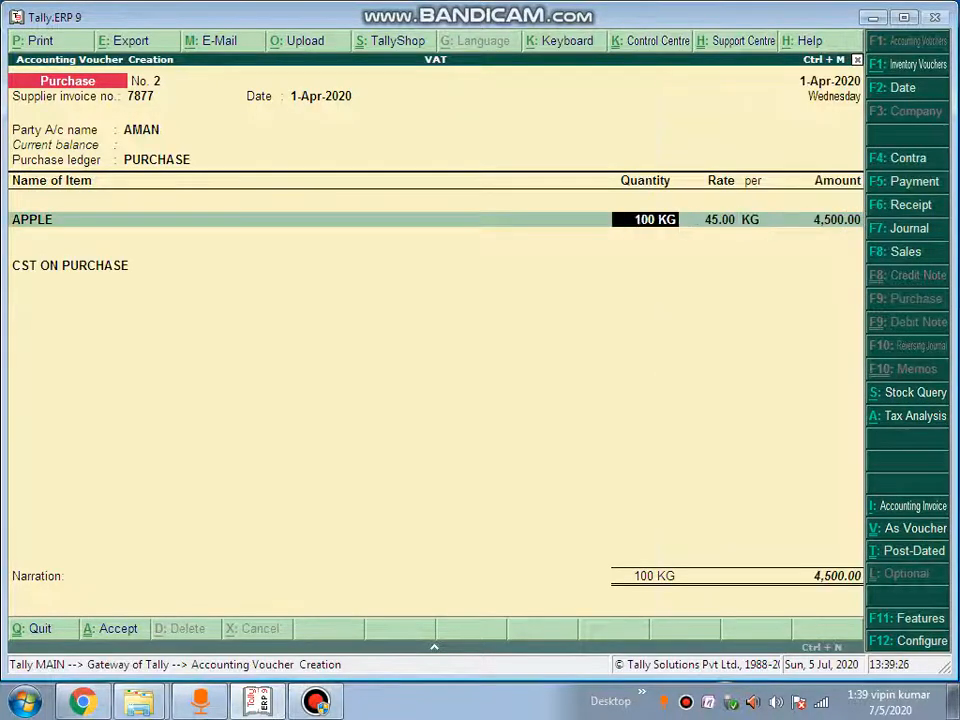
pyautogui.press('Down')
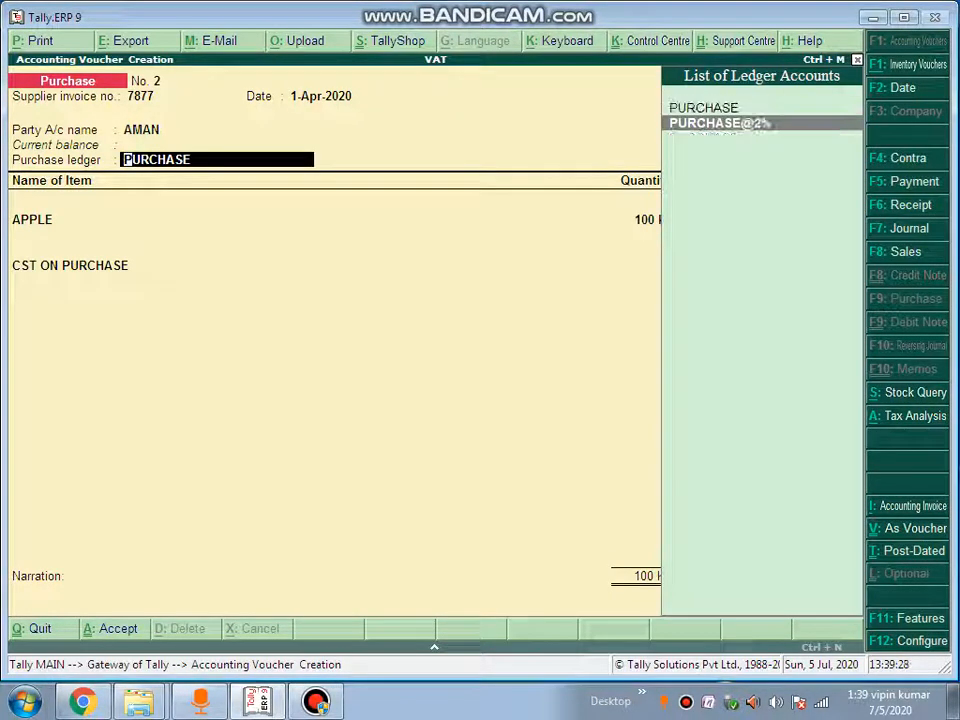
pyautogui.press('Return')
pyautogui.press('Return')
pyautogui.press('Return')
pyautogui.press('Return')
pyautogui.press('Return')
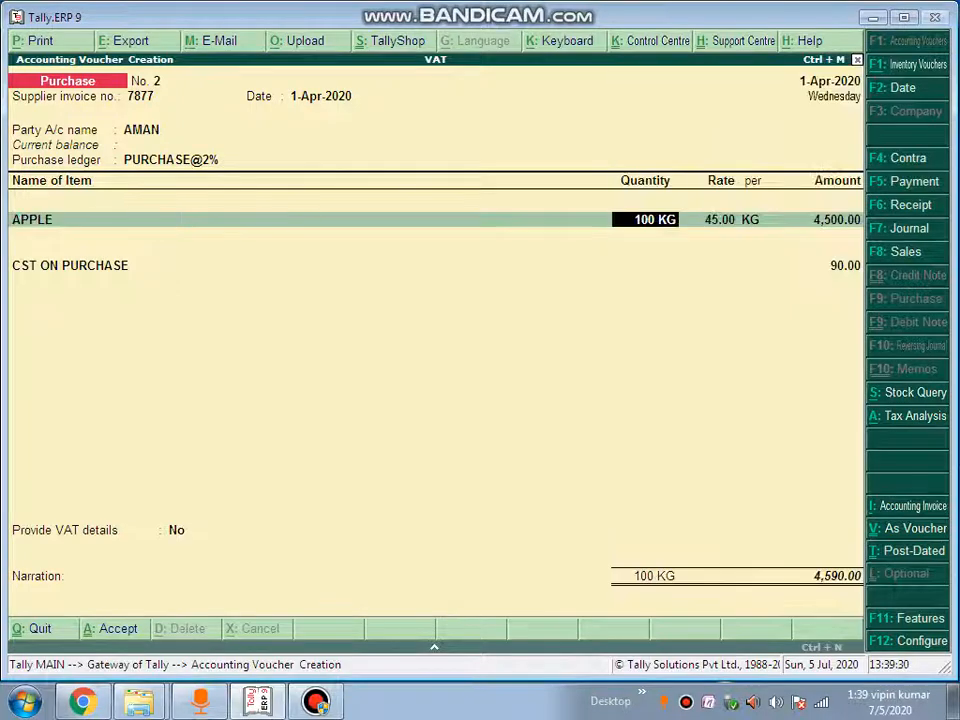
pyautogui.press('Return')
pyautogui.press('Return')
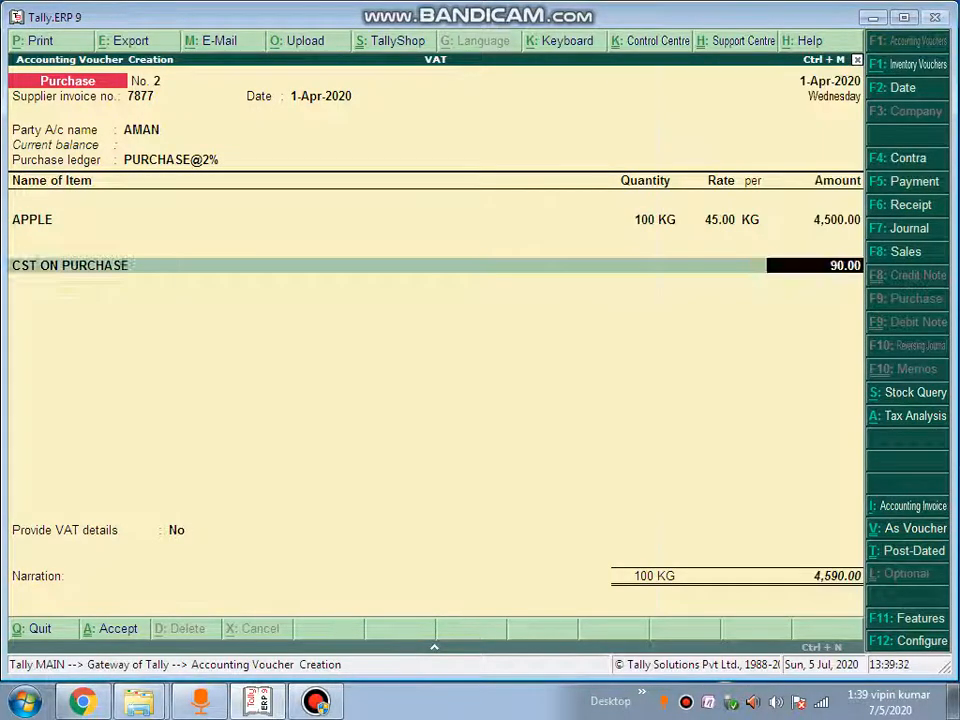
pyautogui.press('Return')
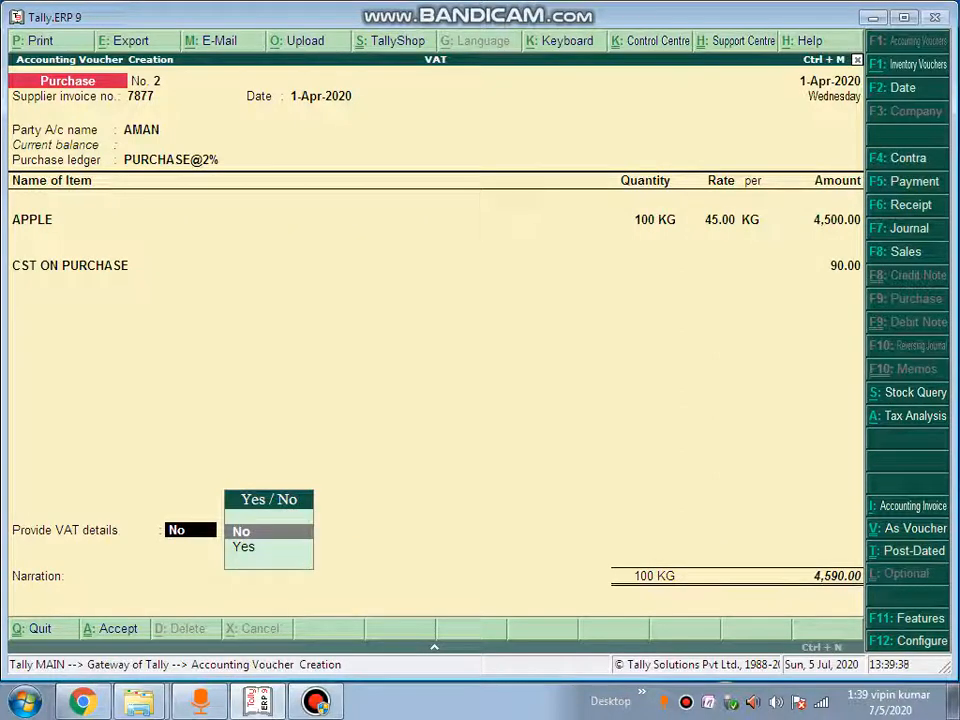
# Enter Form C details: serial R345, form no. 23222 dated 1-Apr-2020
pyautogui.write('y')
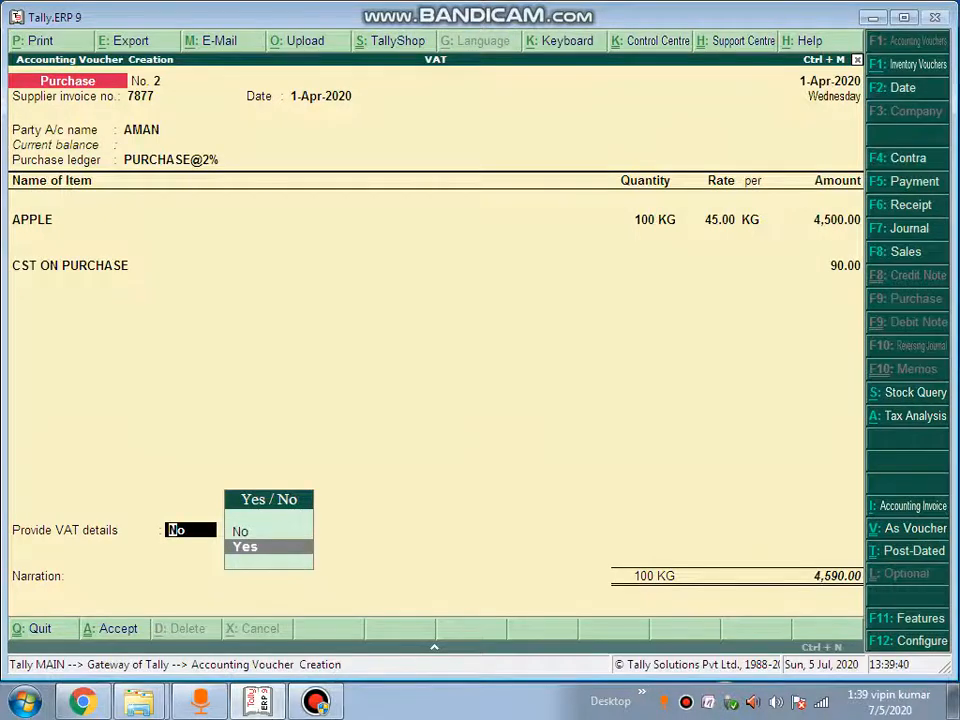
pyautogui.press('Return')
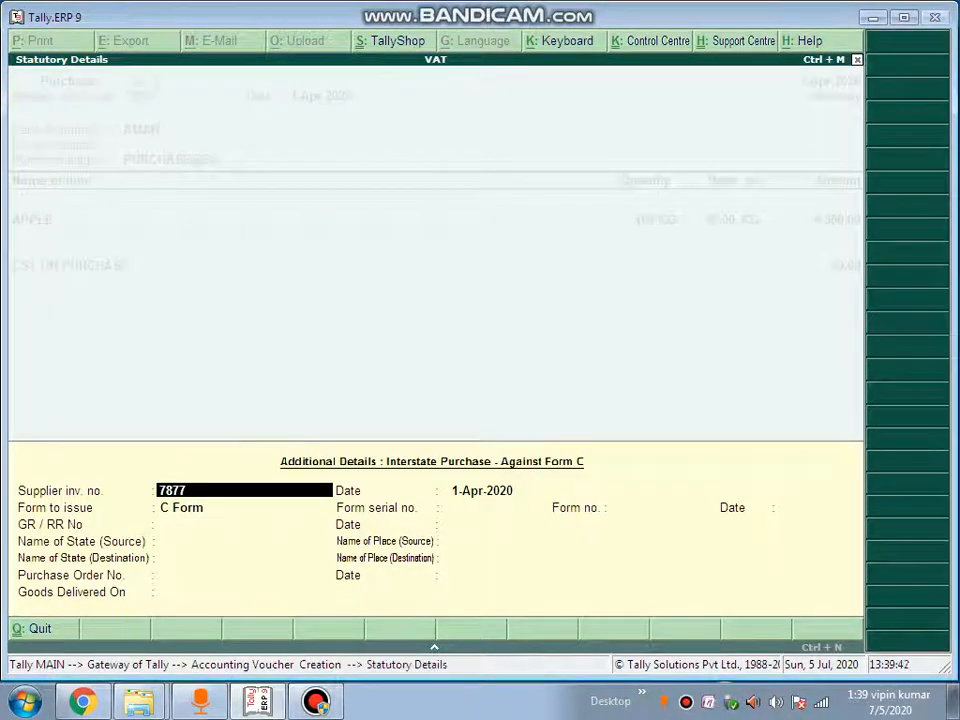
pyautogui.press('Return')
pyautogui.press('Return')
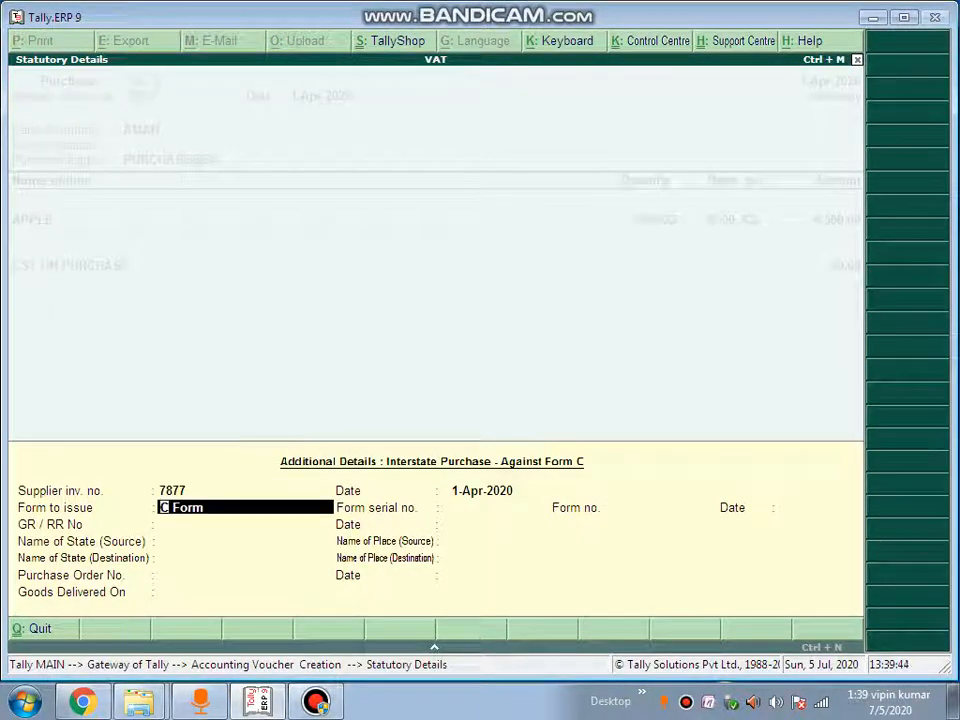
pyautogui.press('Return')
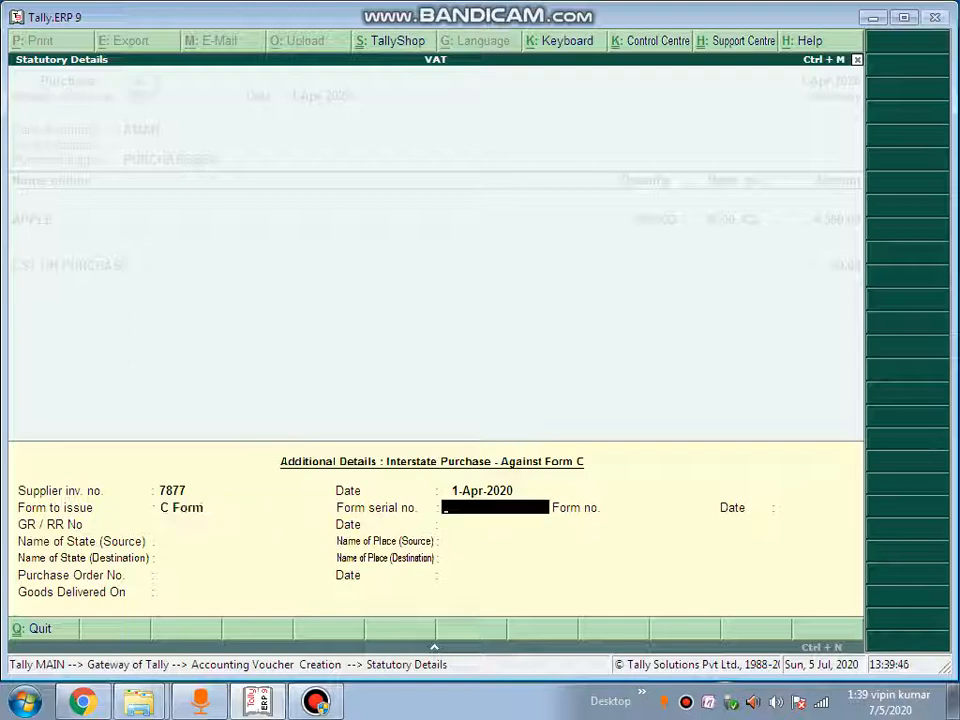
pyautogui.write('R345')
pyautogui.press('Return')
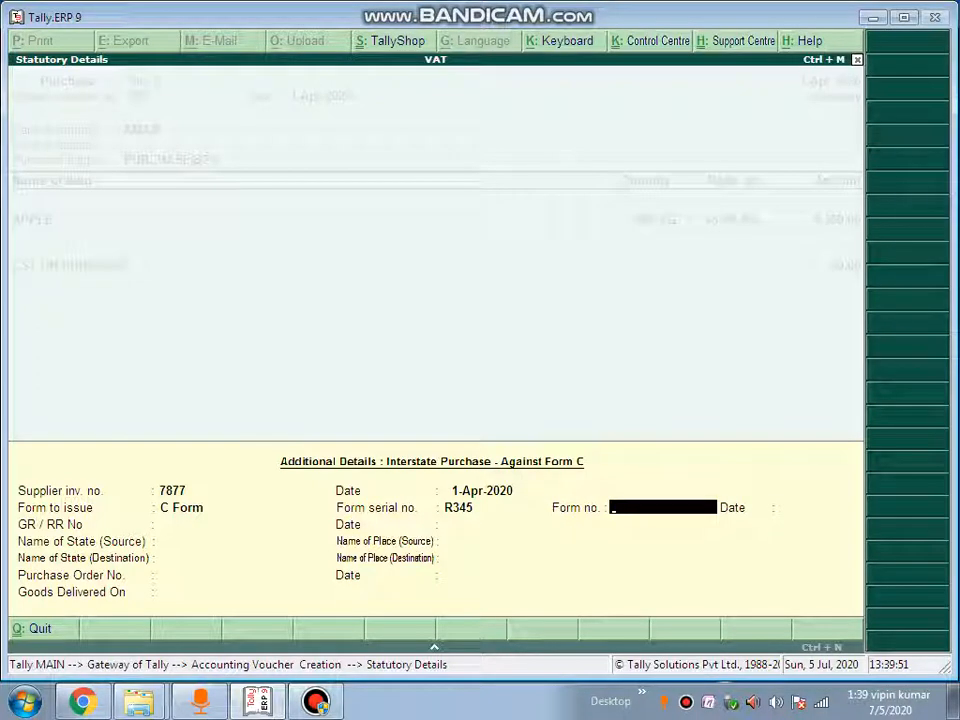
pyautogui.write('2322')
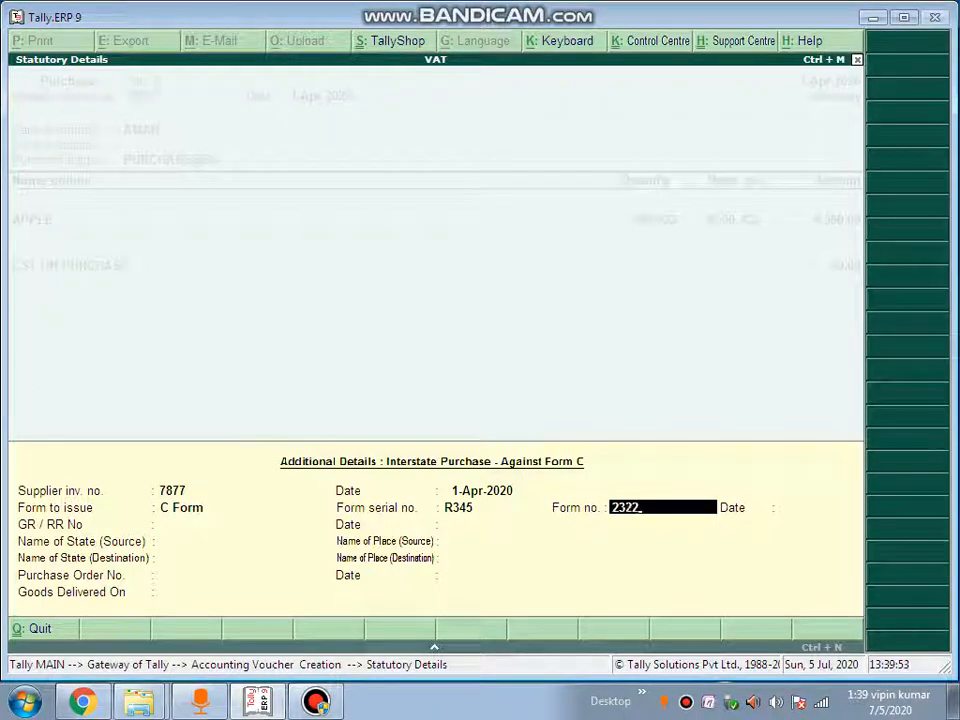
pyautogui.write('2')
pyautogui.press('Return')
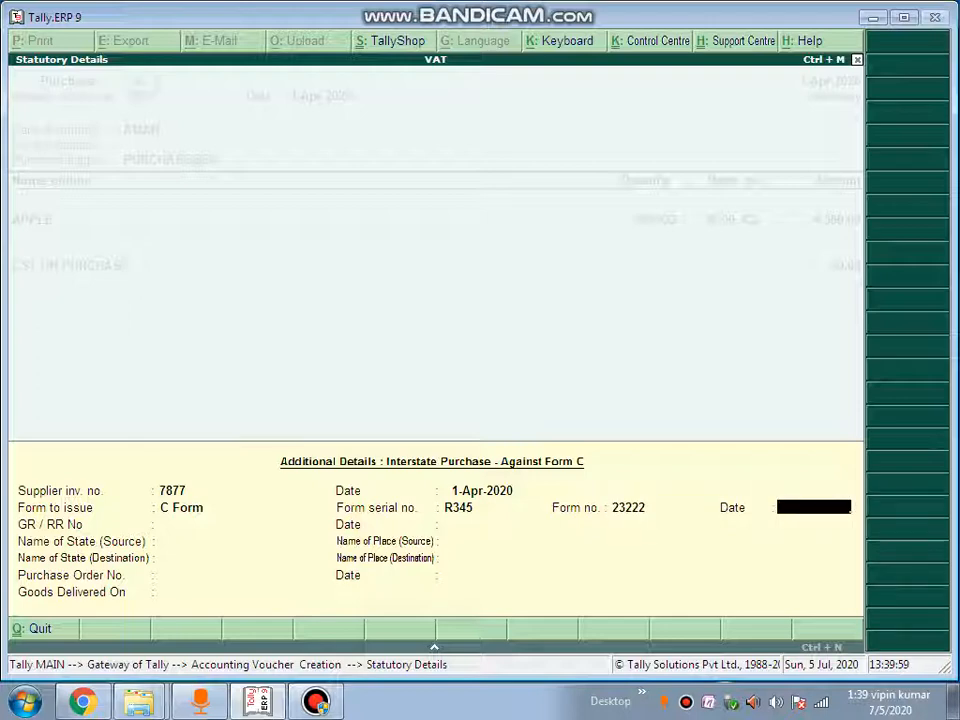
pyautogui.write('1-4-2020')
pyautogui.press('Return')
# Finish the Form C details and save purchase voucher No. 2
pyautogui.press('Return')
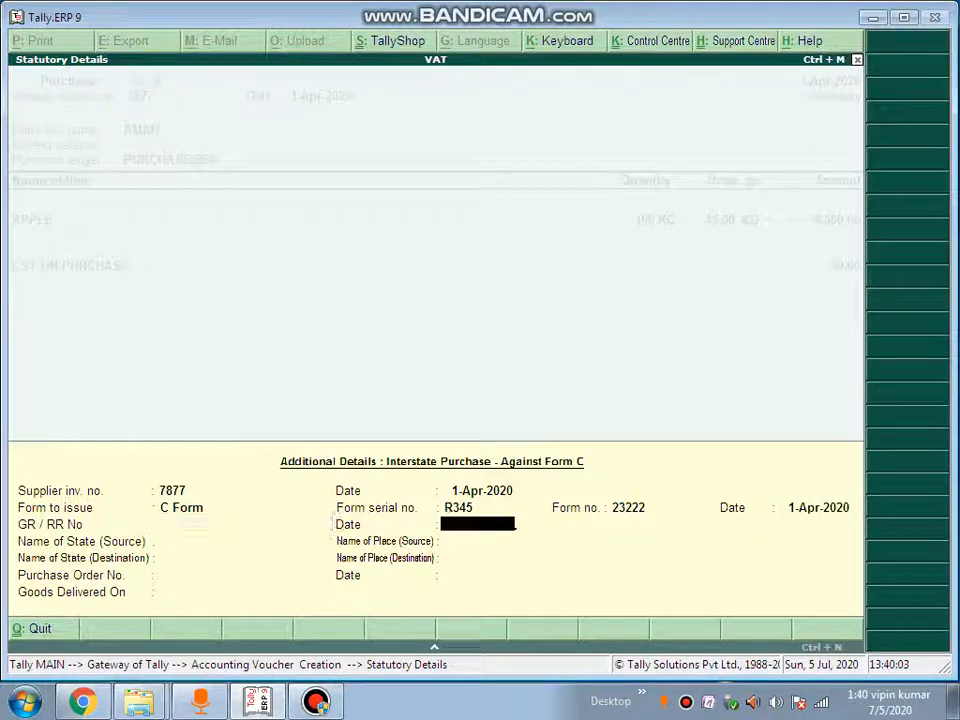
pyautogui.press('Return')
pyautogui.press('Return')
pyautogui.press('Return')
pyautogui.press('Return')
pyautogui.press('Return')
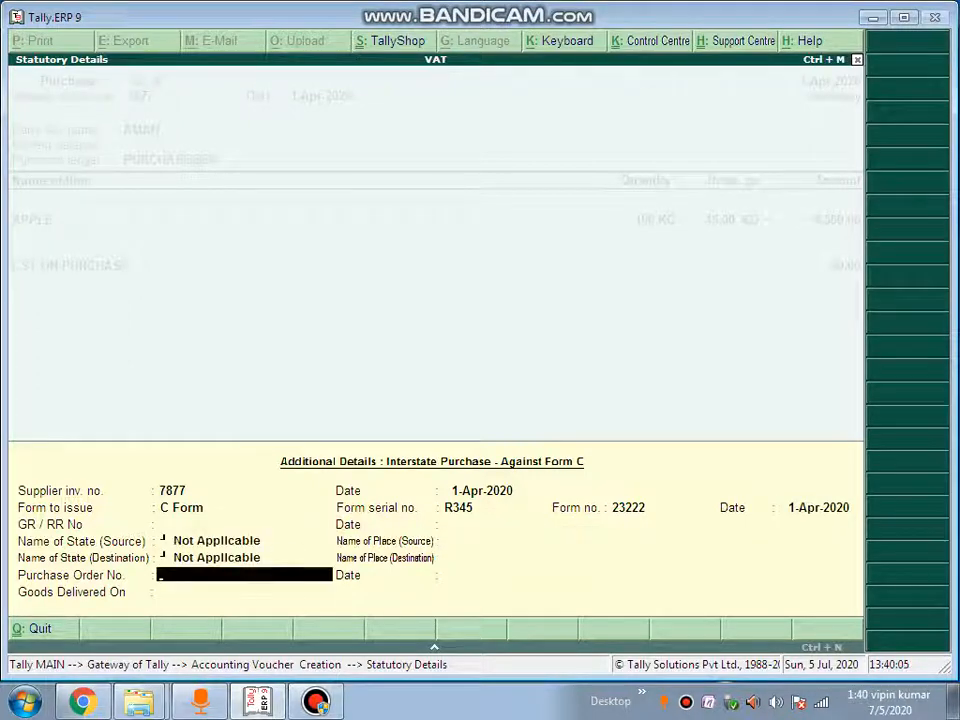
pyautogui.press('Return')
pyautogui.press('Return')
pyautogui.press('Return')
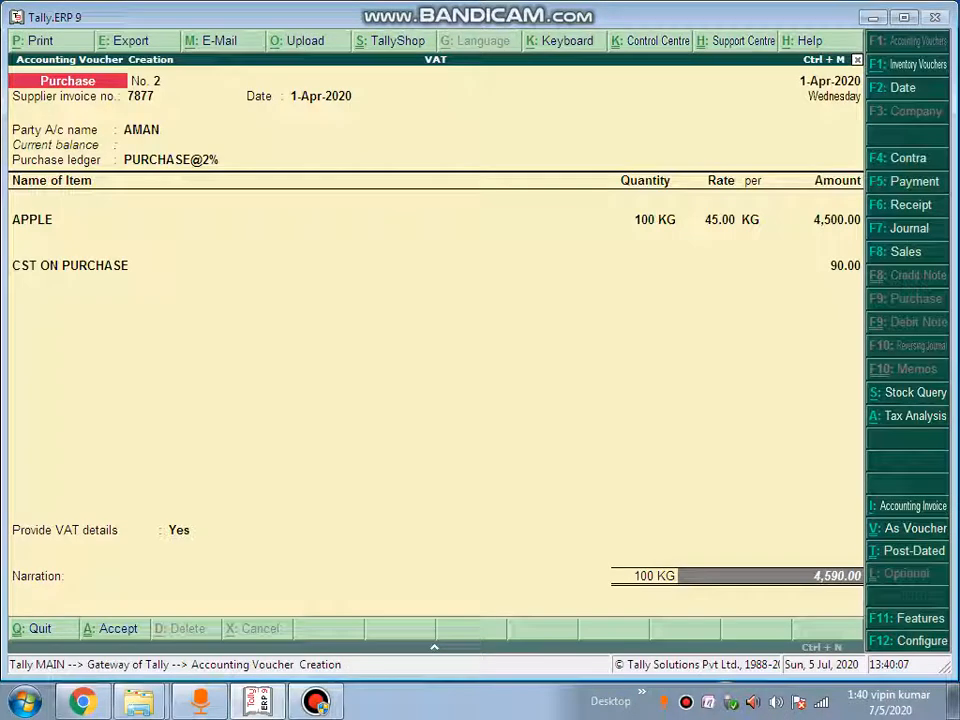
pyautogui.press('Return')
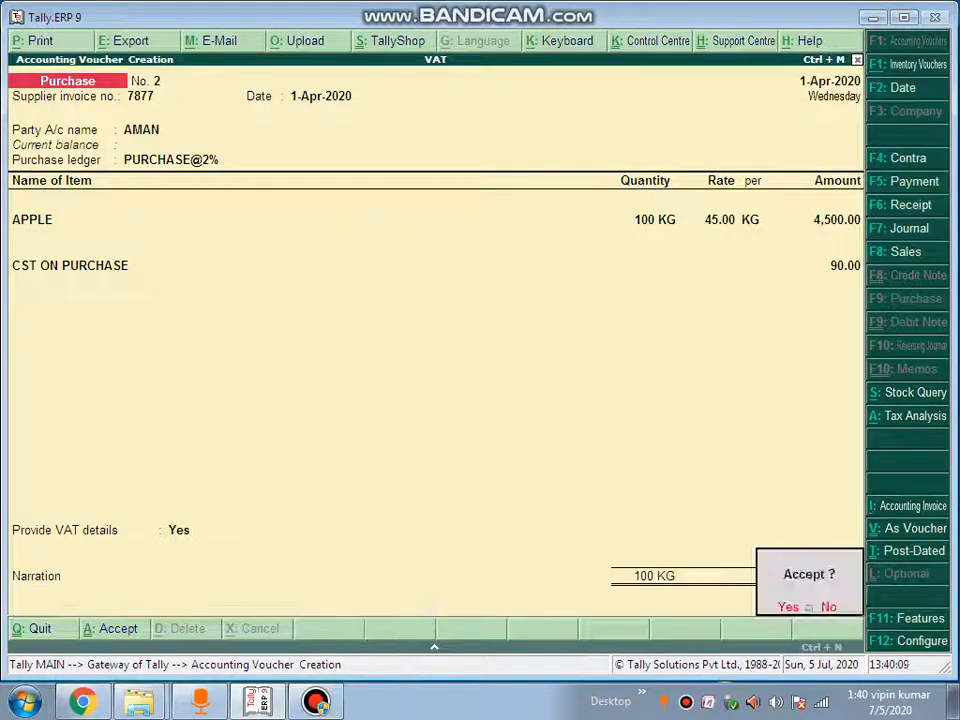
pyautogui.press('Return')
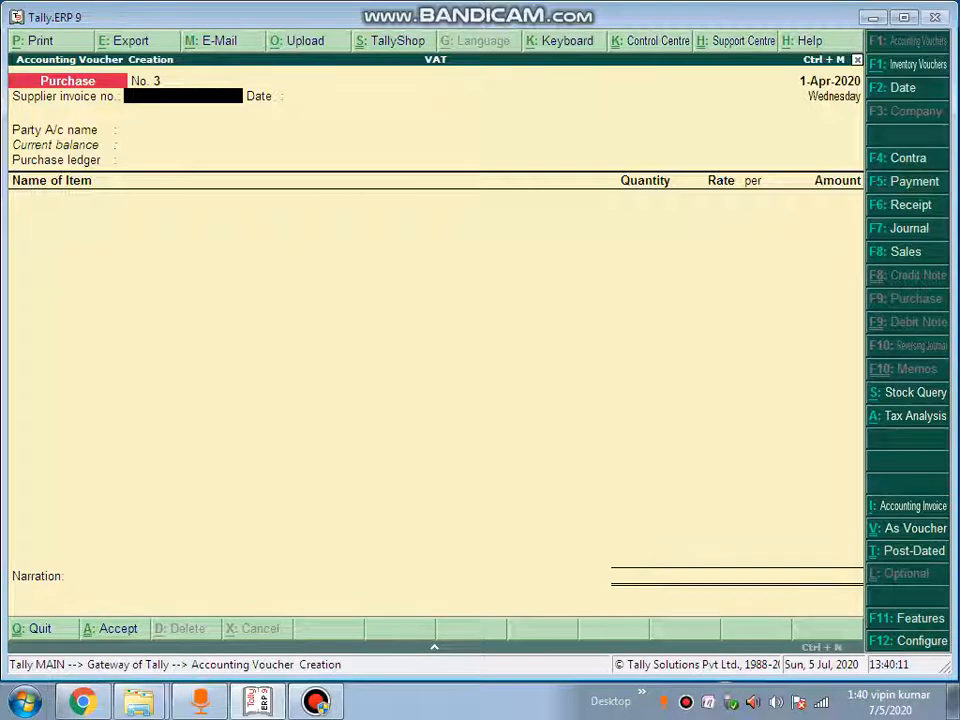
# Start a sales voucher with a reference number, the buyer's party ledger and item APPLE
pyautogui.press('F8')
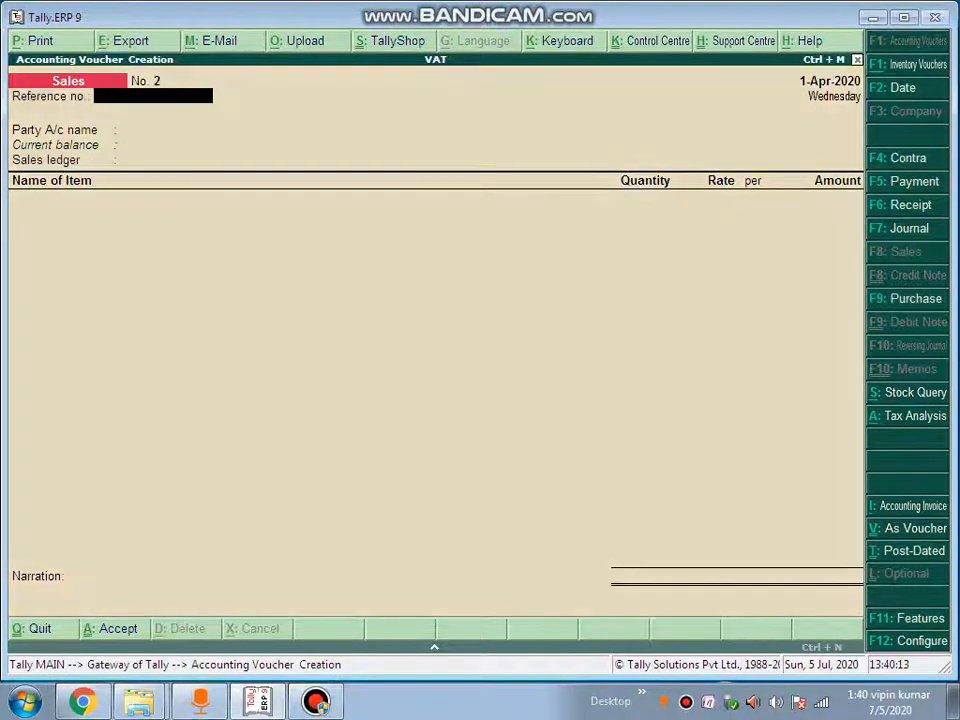
pyautogui.write('7987')
pyautogui.press('Return')
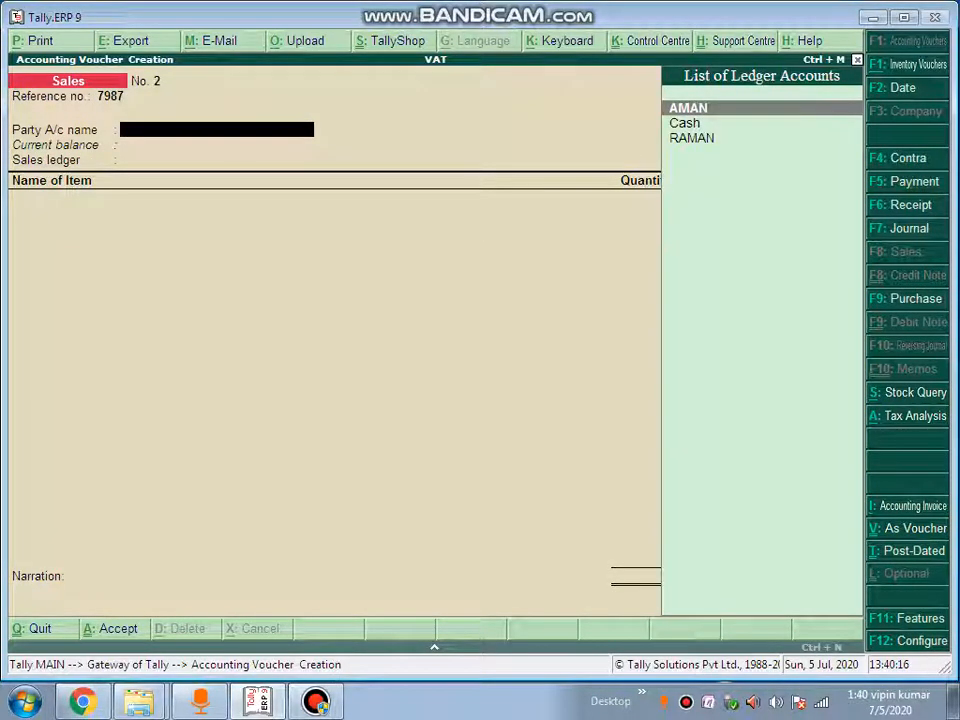
pyautogui.press('Down')
pyautogui.press('Down')
pyautogui.press('Return')
pyautogui.press('Return')
pyautogui.press('Return')
pyautogui.press('Return')
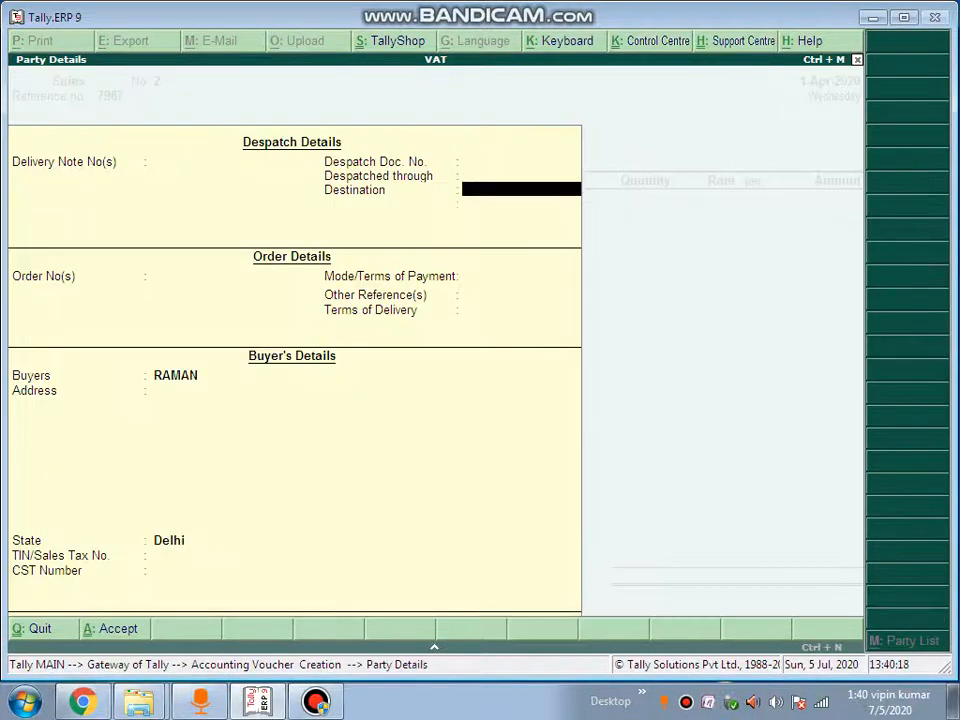
pyautogui.press('Return')
pyautogui.press('Return')
pyautogui.press('Return')
pyautogui.press('Return')
pyautogui.press('Return')
pyautogui.press('Return')
pyautogui.press('Return')
pyautogui.press('Return')
pyautogui.press('Return')
pyautogui.press('Return')
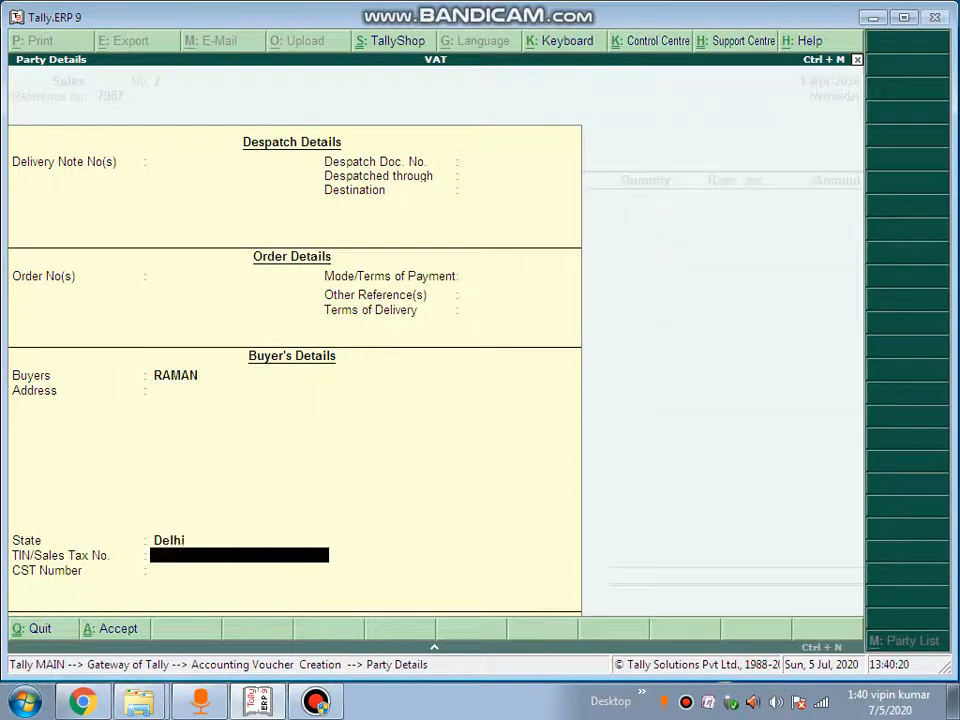
pyautogui.press('Return')
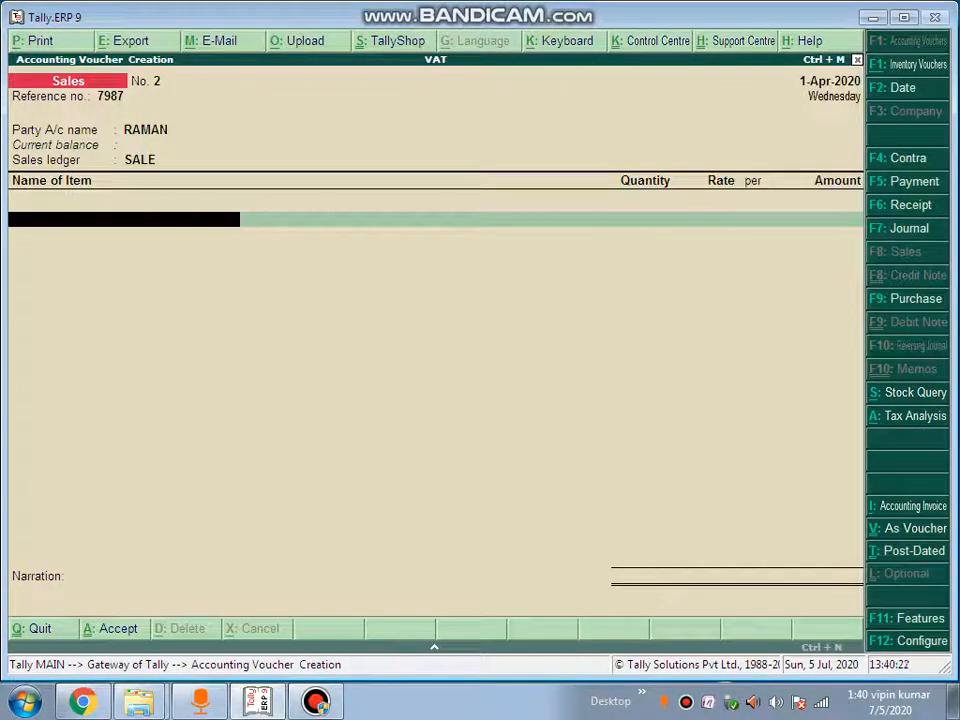
pyautogui.write('A')
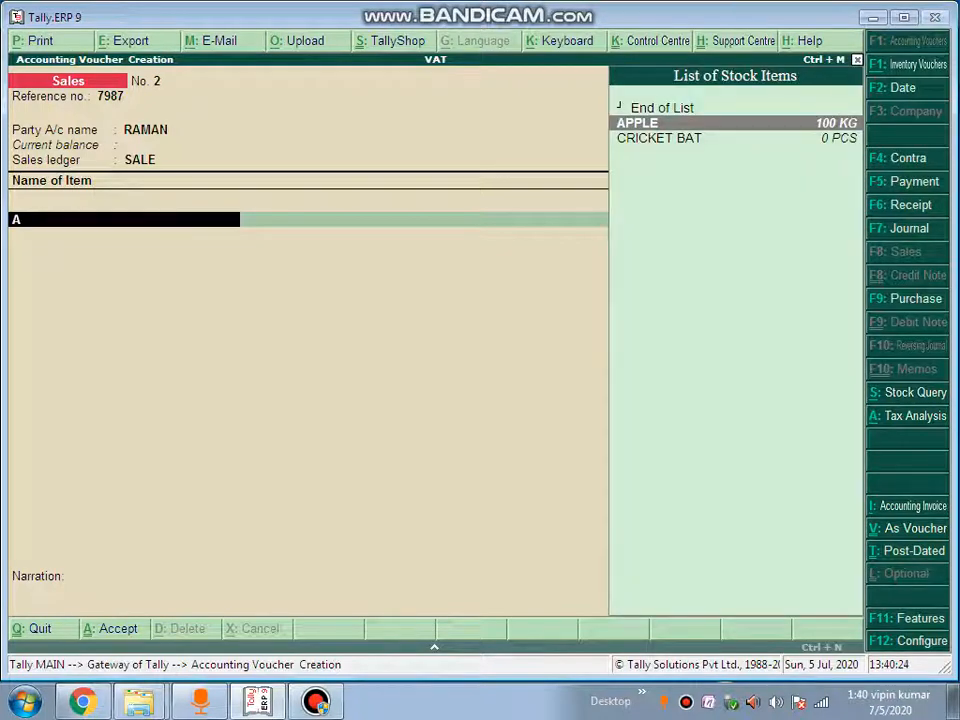
pyautogui.press('Return')
# Sell 100 KG APPLE at 67.00 and change the sales ledger to SALE@2%
pyautogui.write('1')
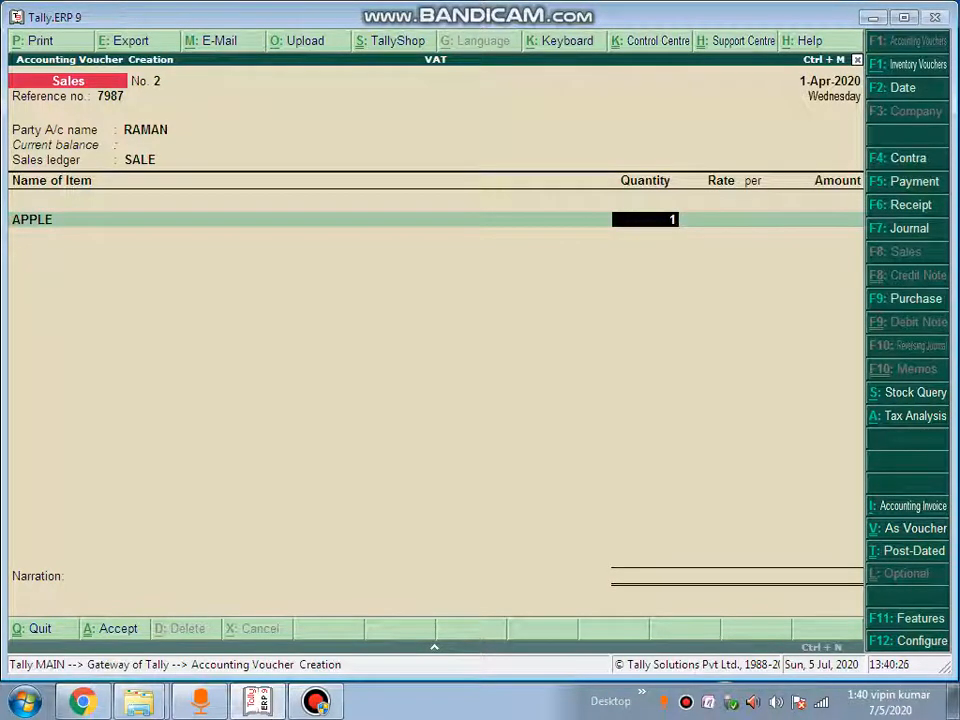
pyautogui.write('00 KG')
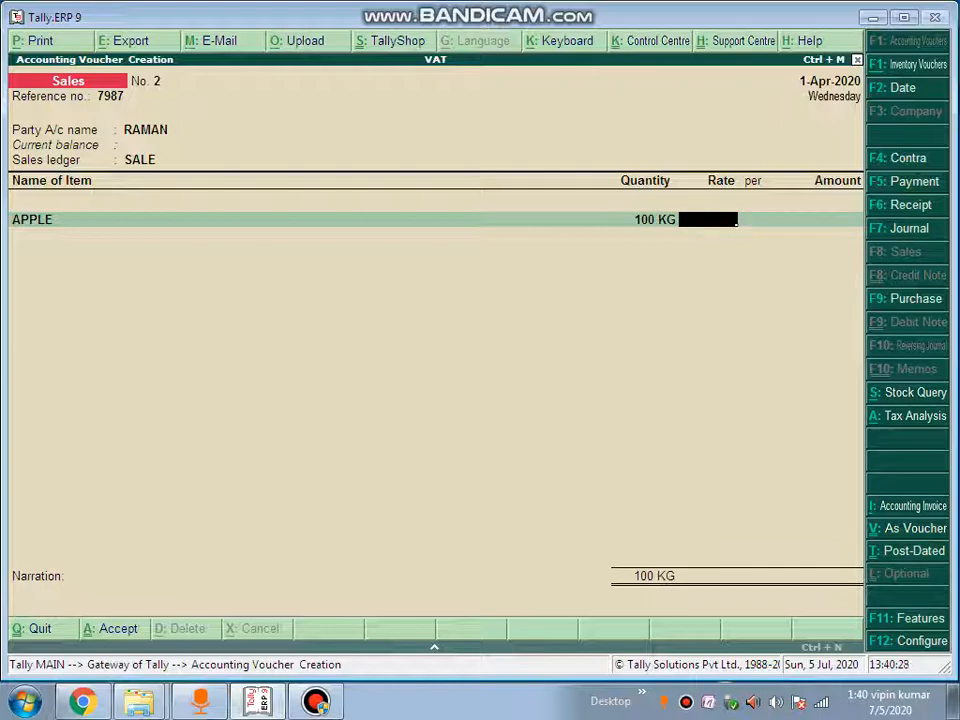
pyautogui.write('67')
pyautogui.press('Return')
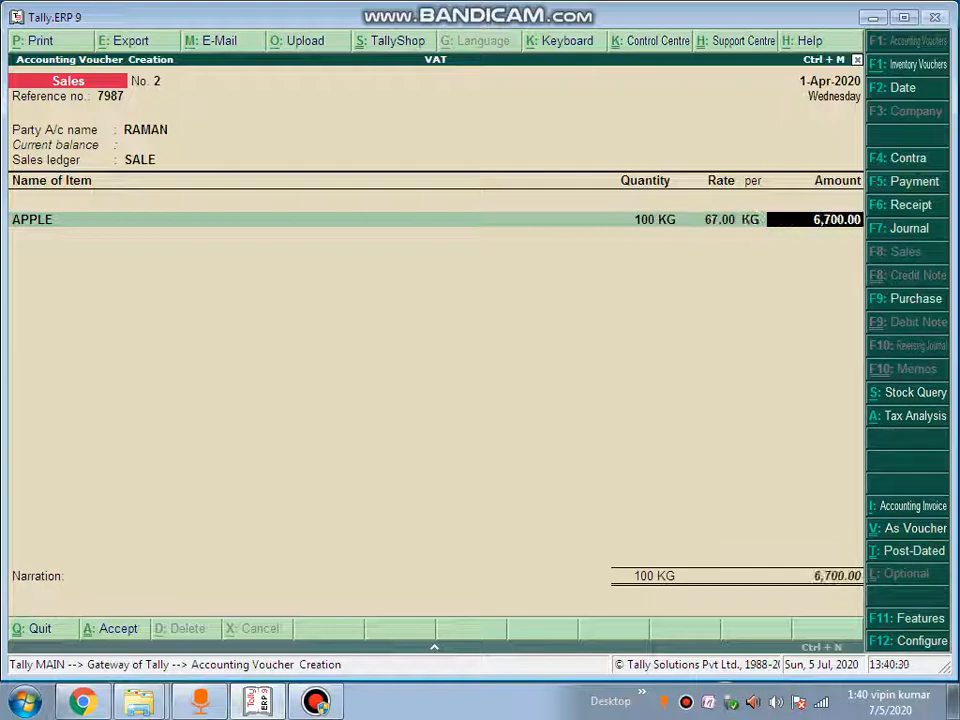
pyautogui.press('Return')
pyautogui.press('BackSpace')
pyautogui.press('BackSpace')
pyautogui.press('BackSpace')
pyautogui.press('BackSpace')
pyautogui.press('BackSpace')
pyautogui.press('BackSpace')
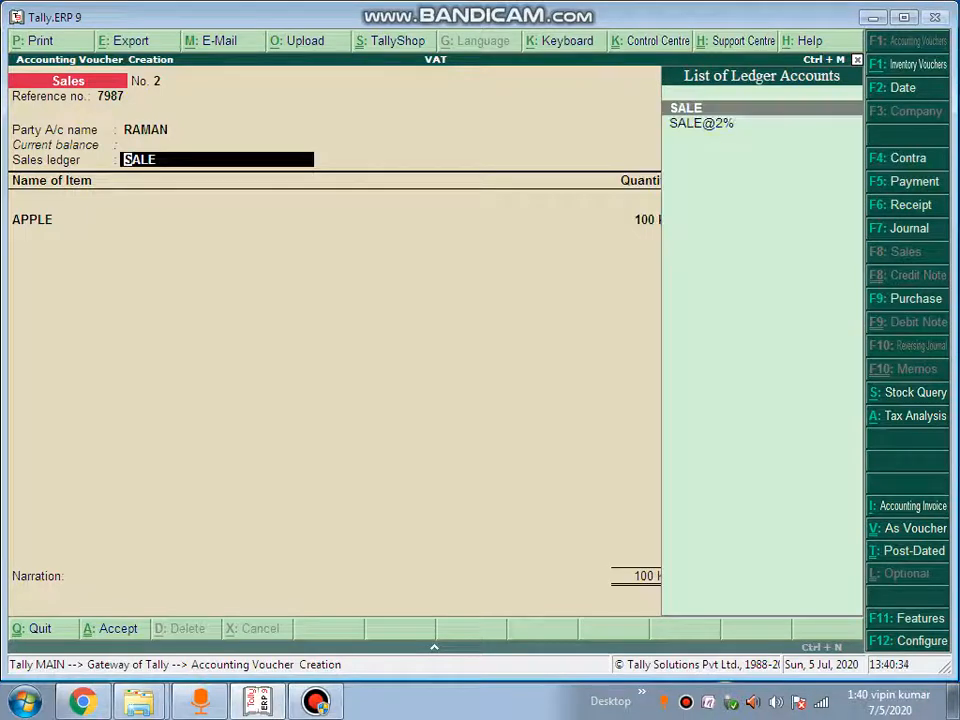
pyautogui.press('Down')
pyautogui.press('Return')
pyautogui.press('Return')
pyautogui.press('Return')
pyautogui.press('Return')
pyautogui.press('Return')
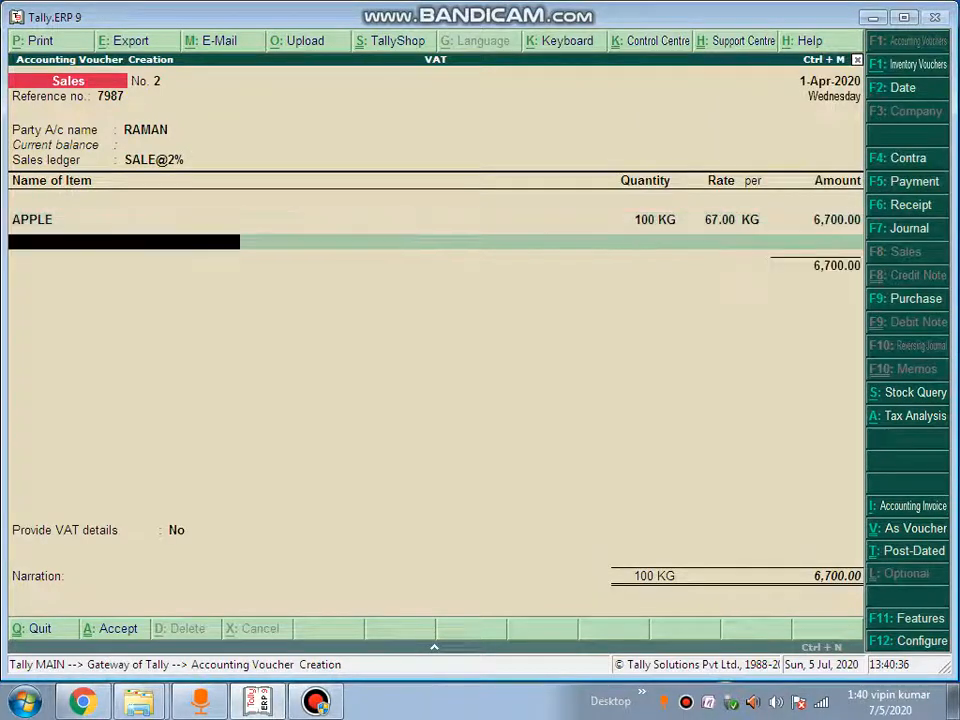
pyautogui.press('Return')
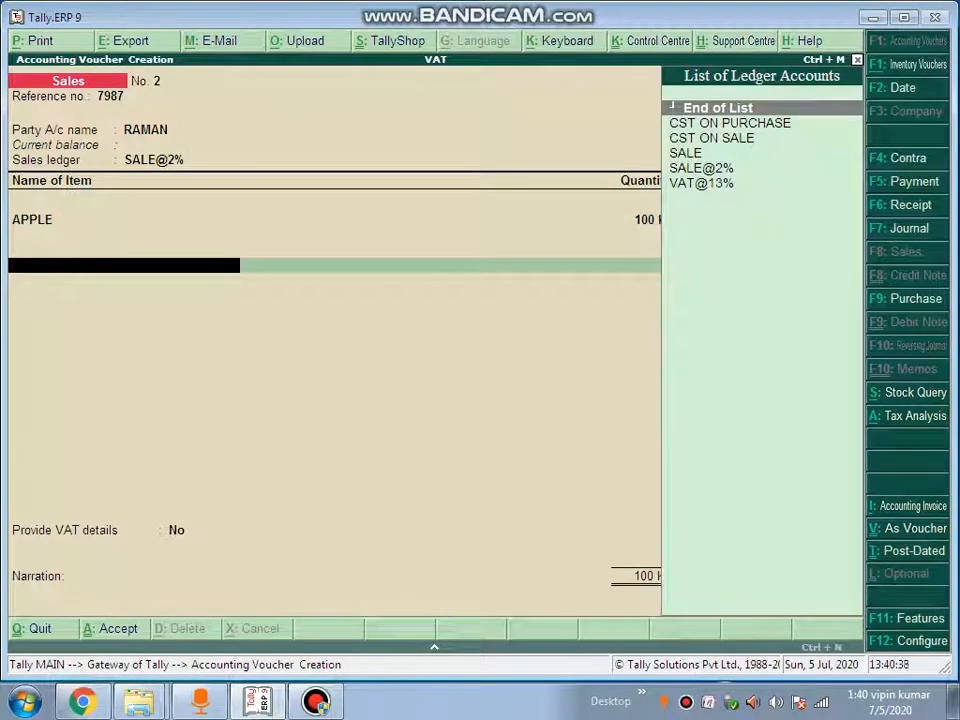
# Add CST ON SALE of 134.00, keep VAT details at No, and accept the voucher
pyautogui.press('Down')
pyautogui.press('Down')
pyautogui.press('Return')
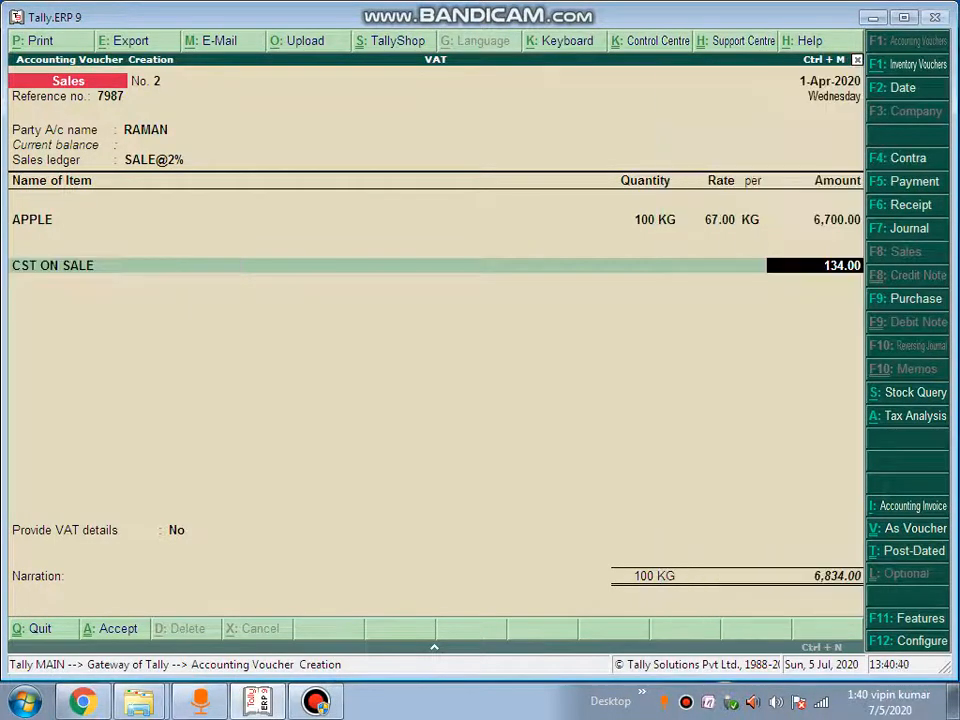
pyautogui.press('Return')
pyautogui.press('Return')
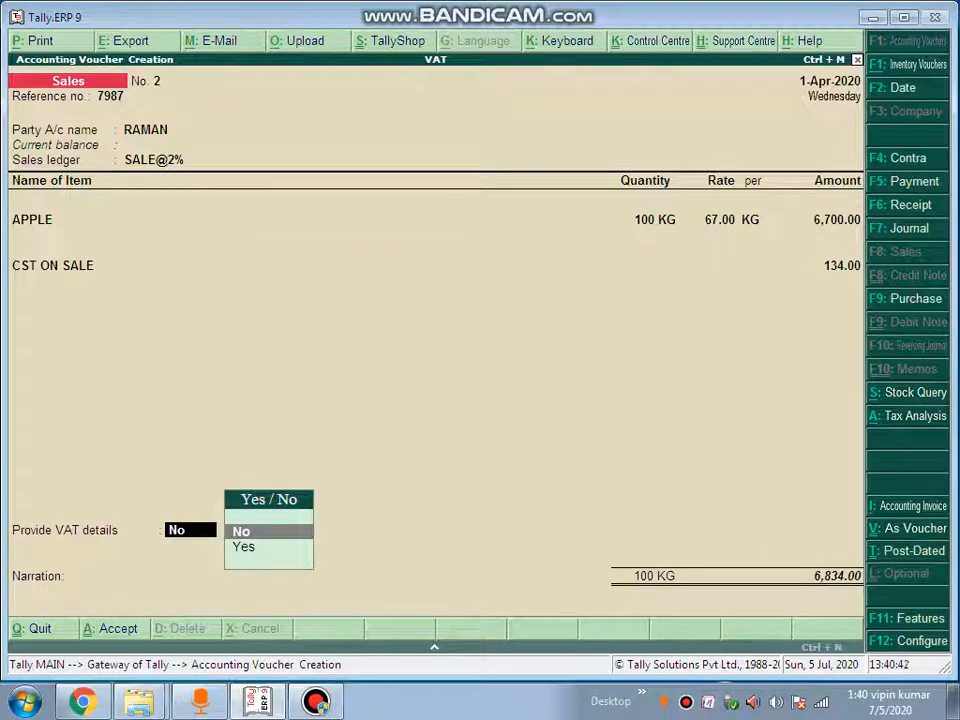
pyautogui.press('Return')
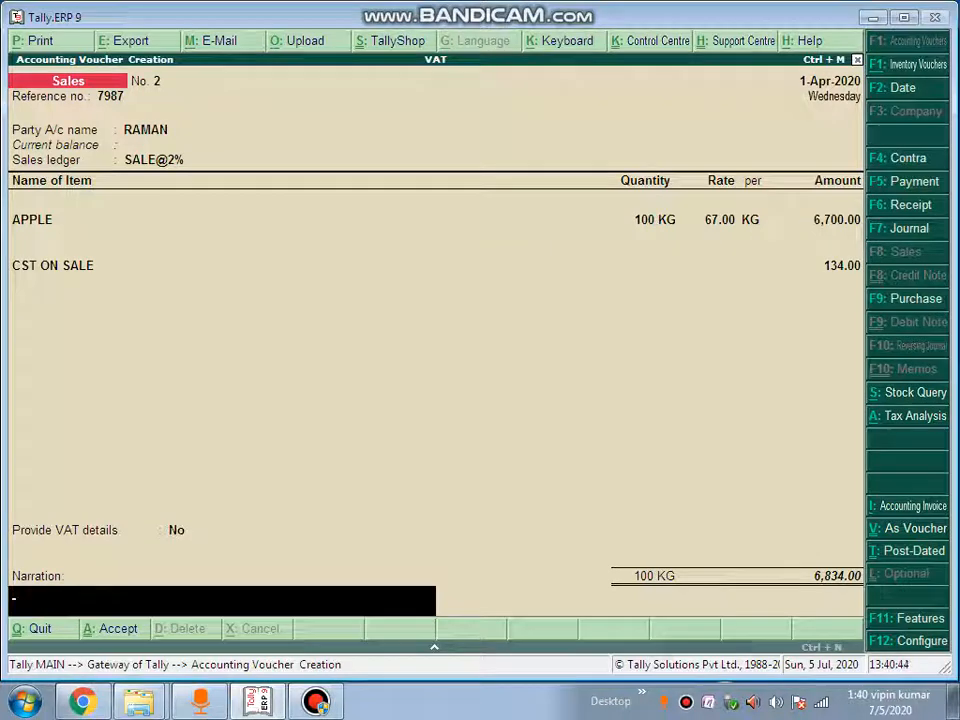
pyautogui.press('Return')
pyautogui.press('Return')
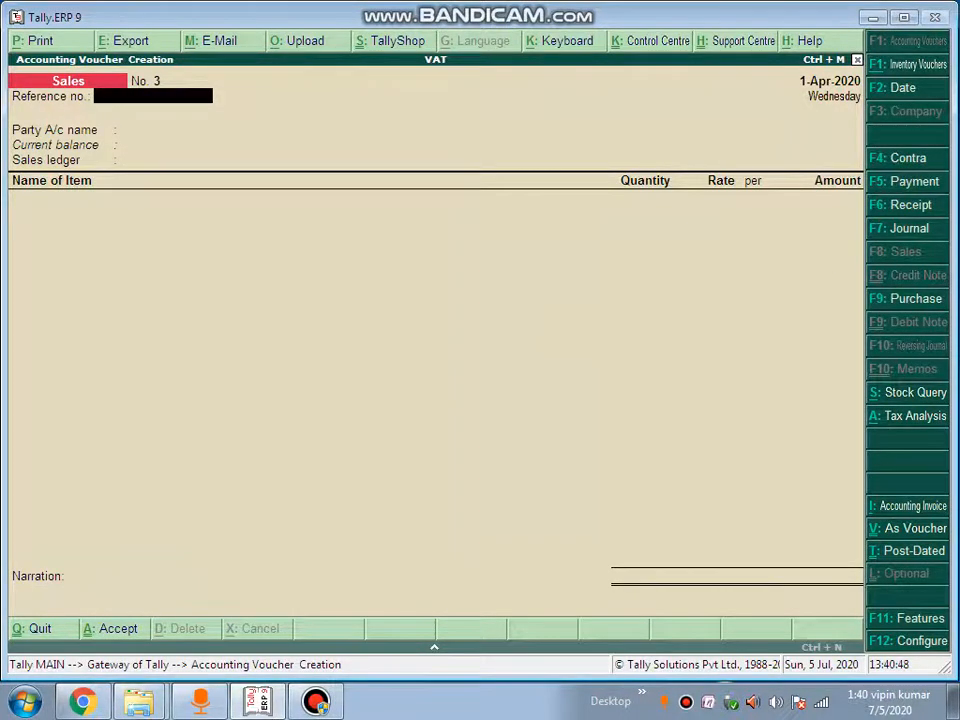
# Leave voucher entry and open the Balance Sheet in detailed view
pyautogui.press('Escape')
pyautogui.press('Escape')
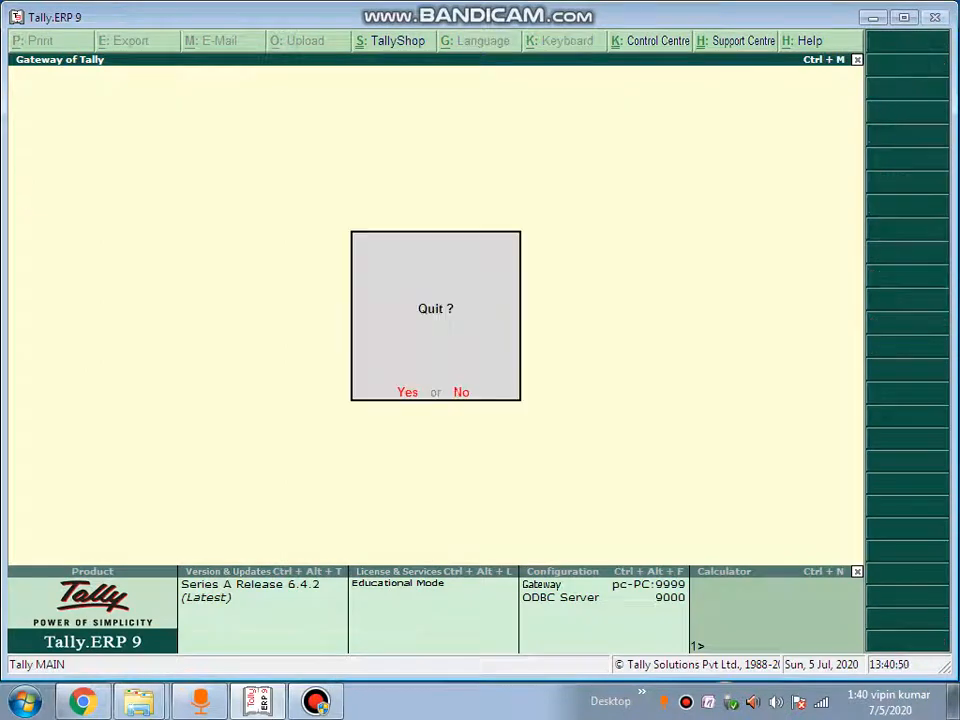
pyautogui.press('n')
pyautogui.press('Down')
pyautogui.press('Down')
pyautogui.press('Down')
pyautogui.press('Down')
pyautogui.press('Down')
pyautogui.press('Down')
pyautogui.press('Down')
pyautogui.press('Down')
pyautogui.press('Down')
pyautogui.press('Down')
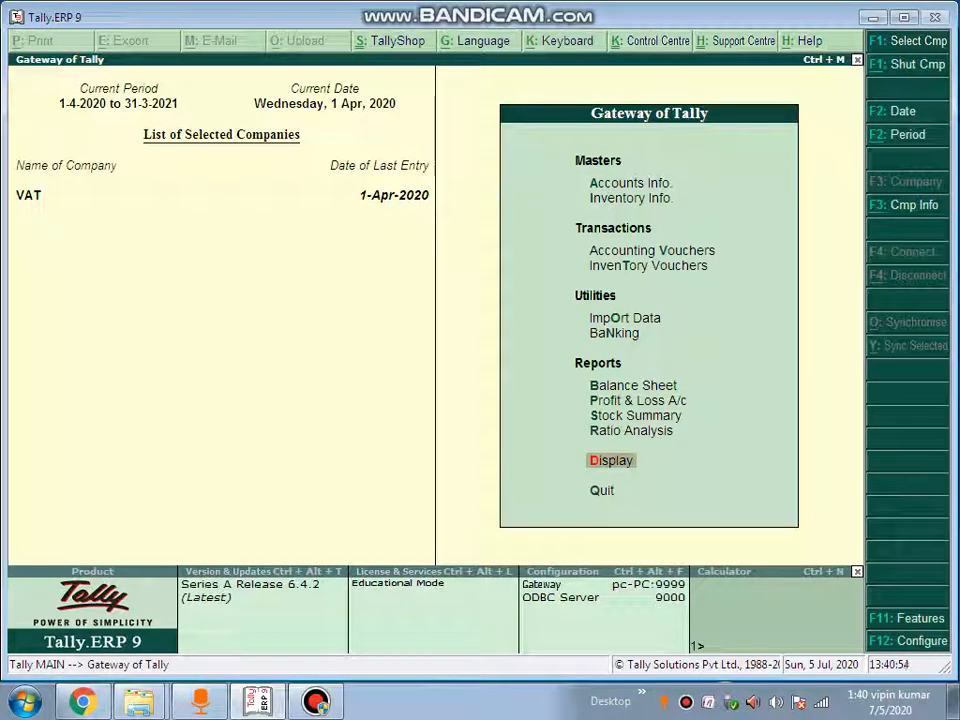
pyautogui.press('Up')
pyautogui.press('Up')
pyautogui.press('Up')
pyautogui.press('Up')
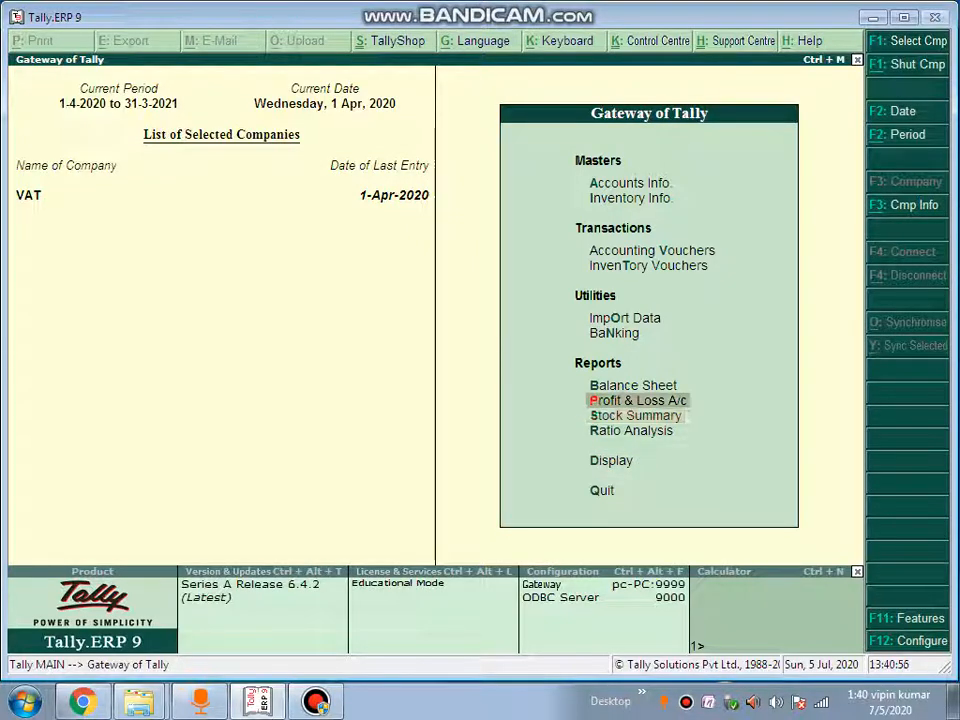
pyautogui.press('Return')
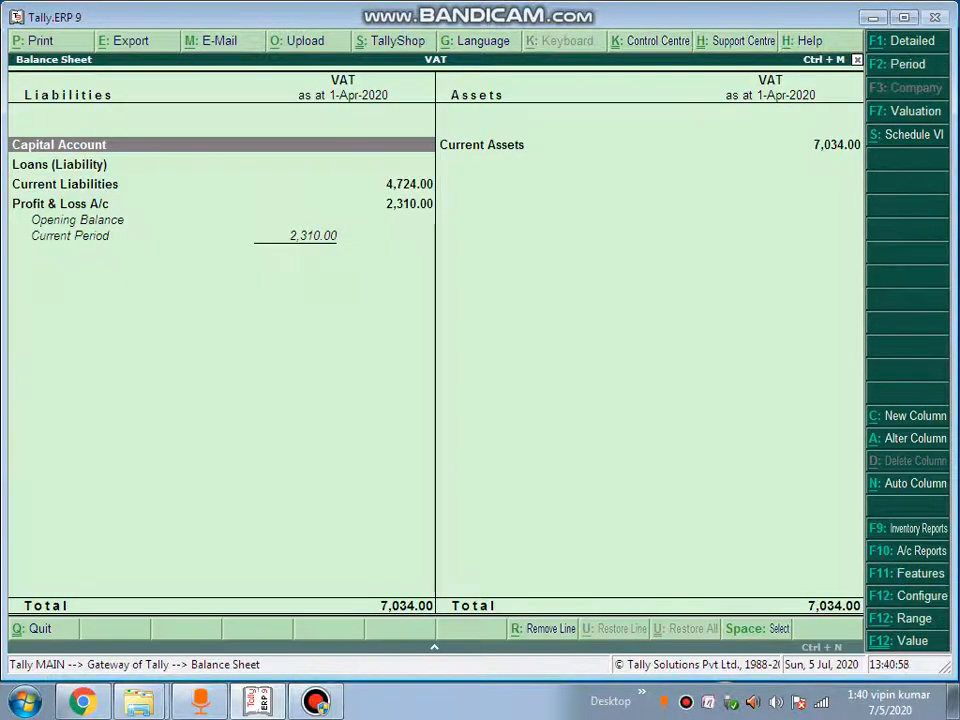
pyautogui.hotkey('alt', 'F1')
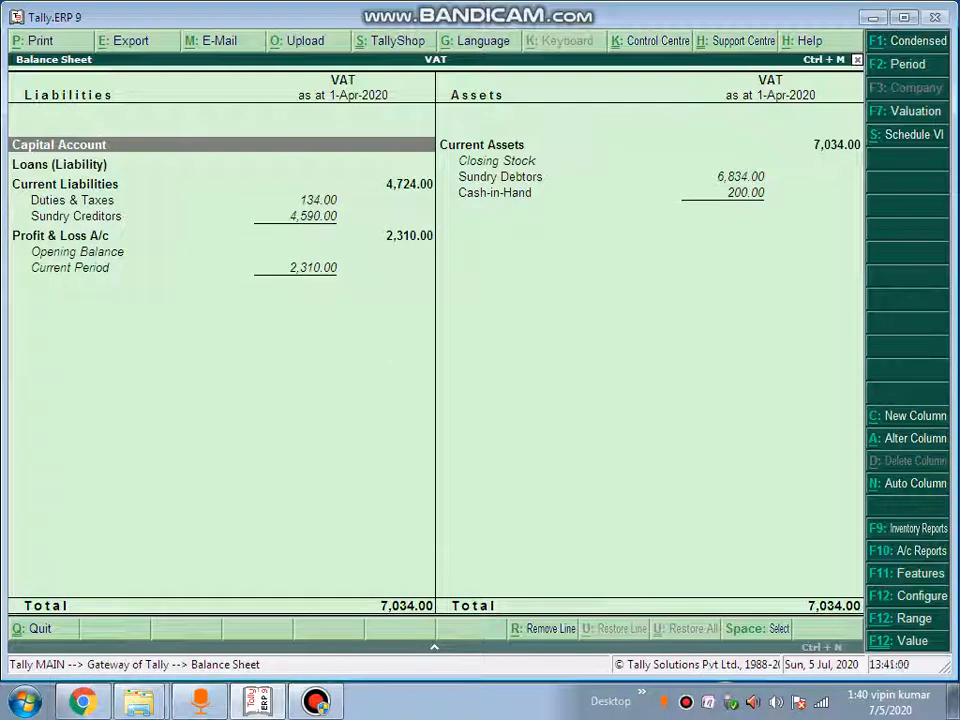
# Drill from Duties & Taxes into the April CST ON SALE vouchers, then return to Gateway of Tally
pyautogui.press('Down')
pyautogui.press('Down')
pyautogui.press('Down')
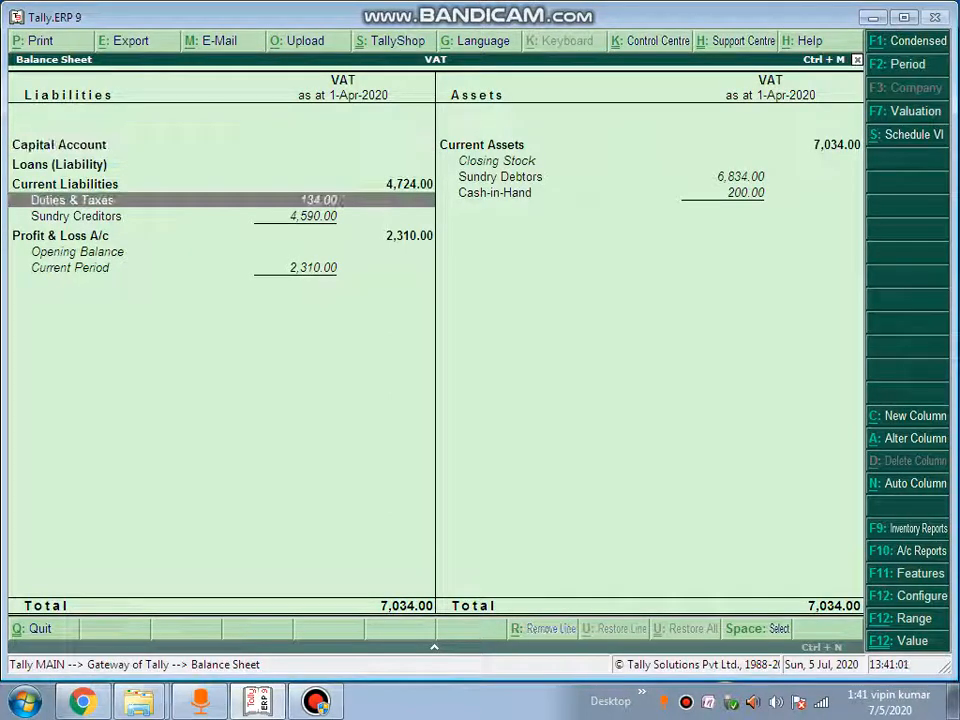
pyautogui.press('Return')
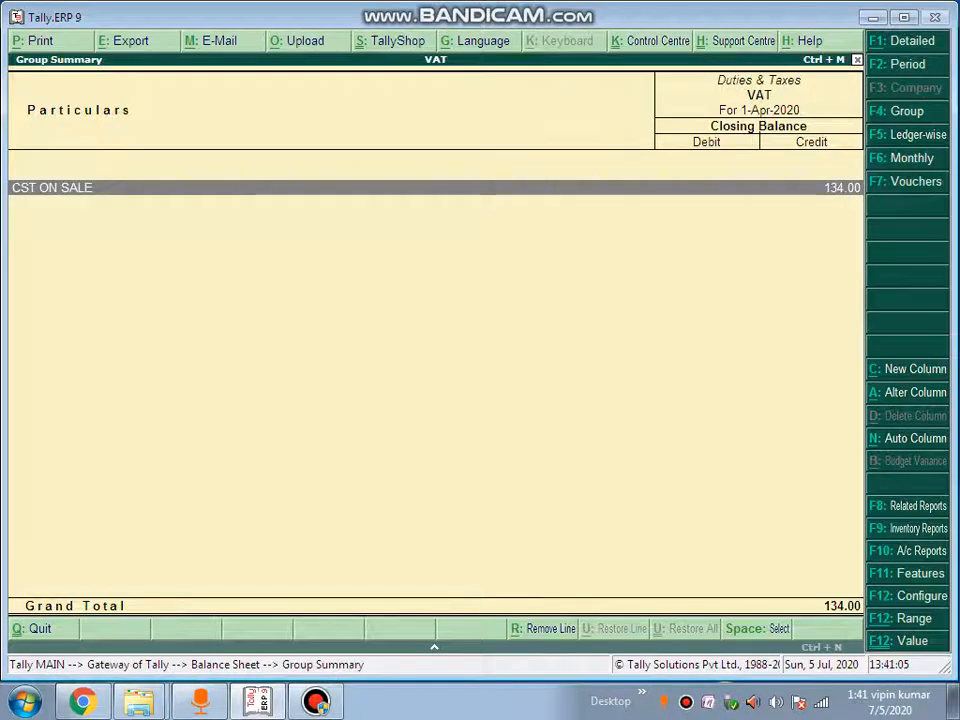
pyautogui.press('Return')
pyautogui.press('Return')
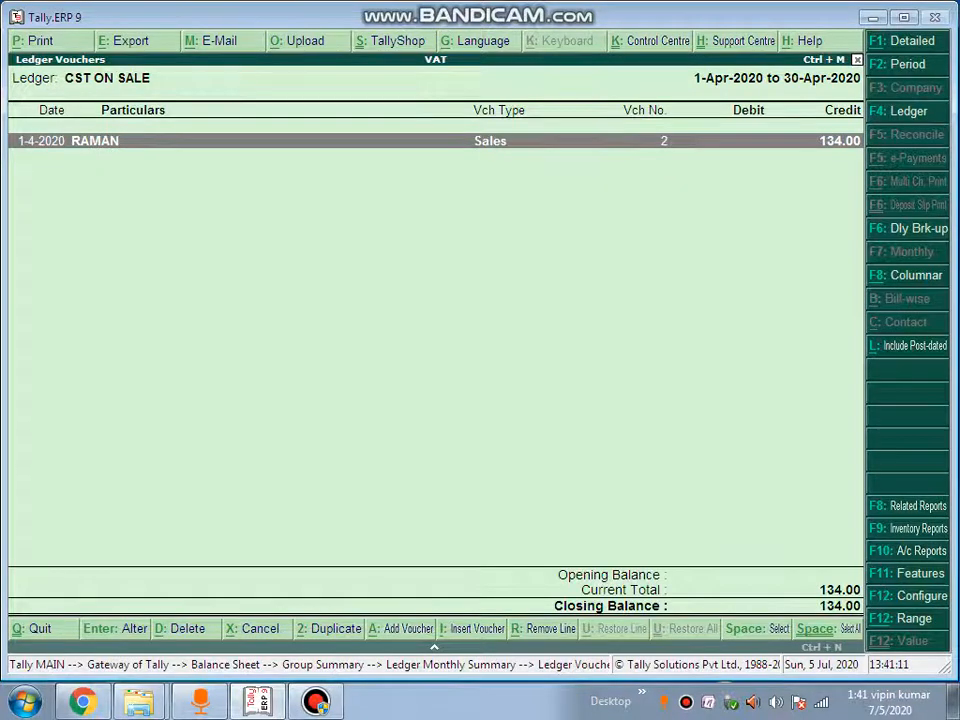
pyautogui.press('Escape')
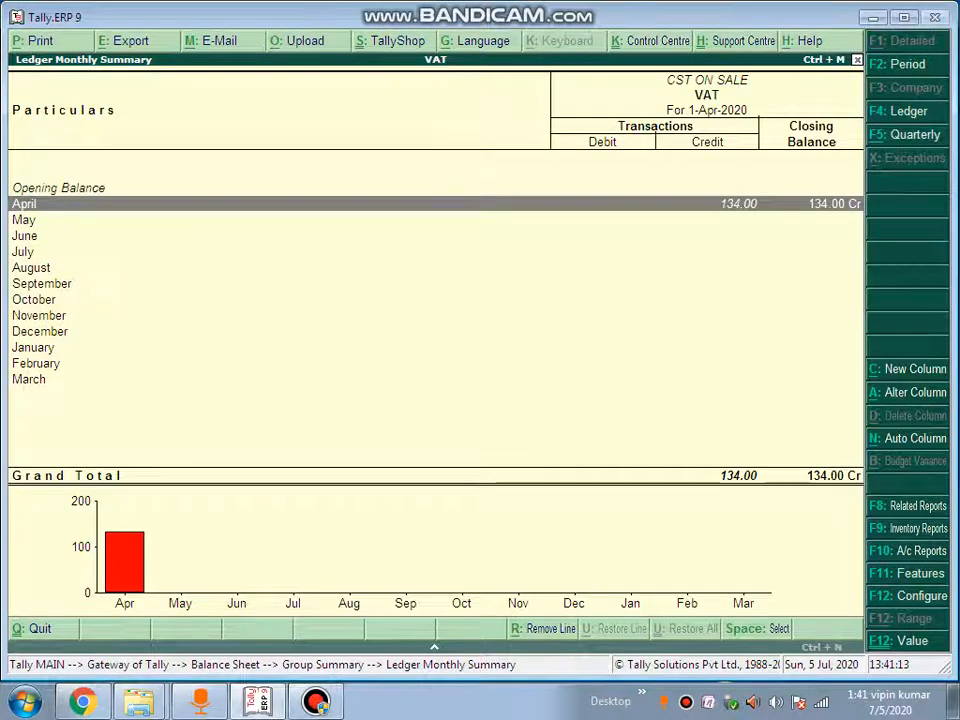
pyautogui.press('Escape')
pyautogui.press('Escape')
pyautogui.press('Escape')
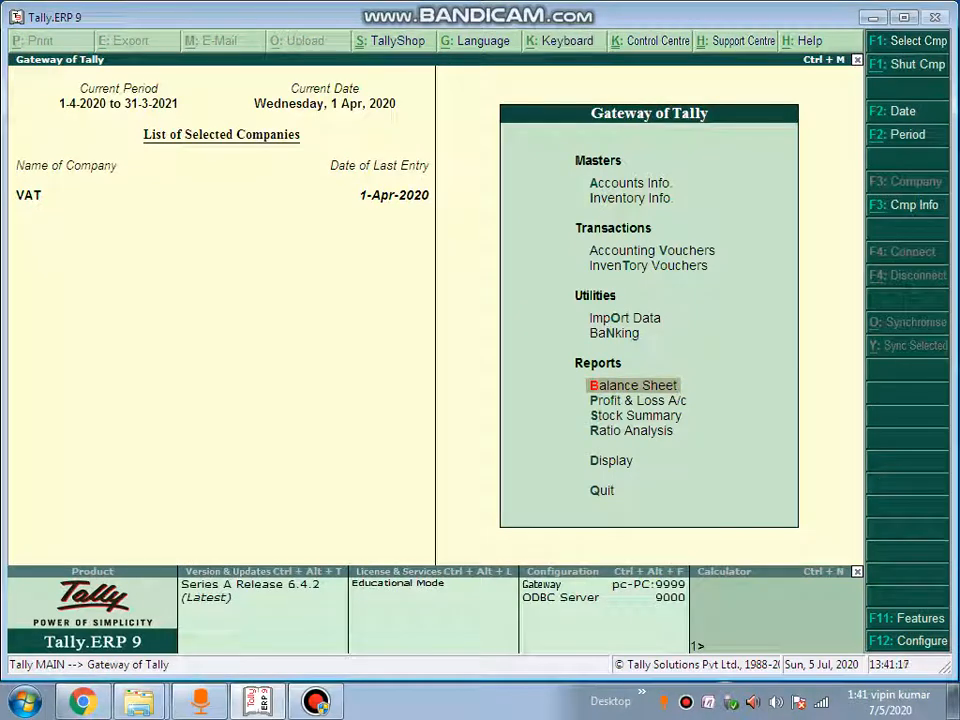
# Record Payment voucher No. 2 debiting CST ON SALE 134.00 and crediting Cash
pyautogui.press('Escape')
pyautogui.press('Escape')
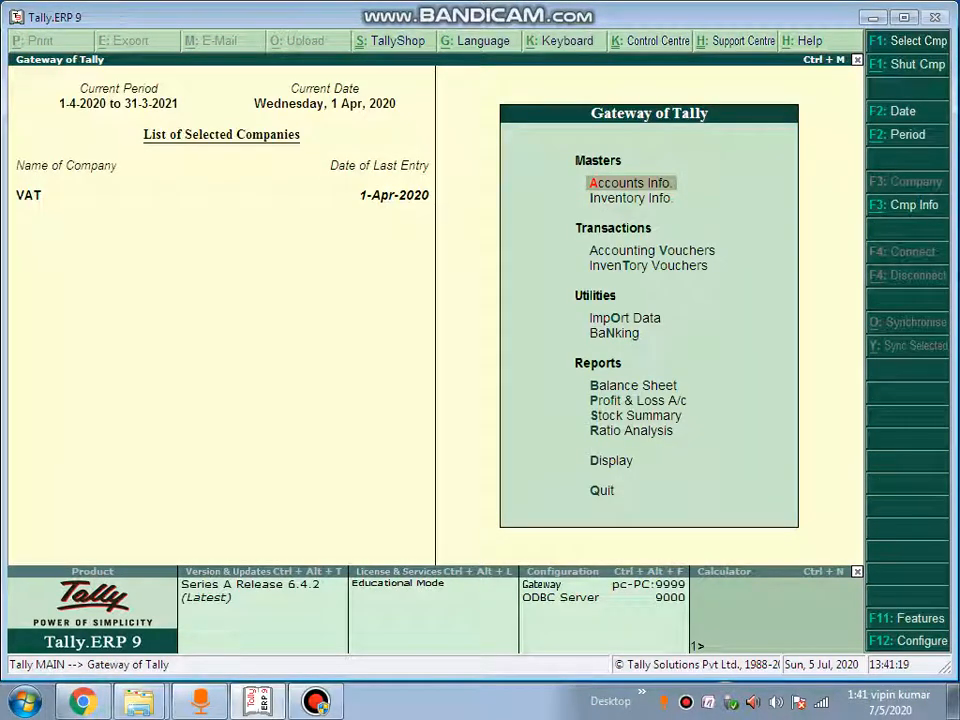
pyautogui.press('Down')
pyautogui.press('Down')
pyautogui.press('Return')
pyautogui.press('F5')
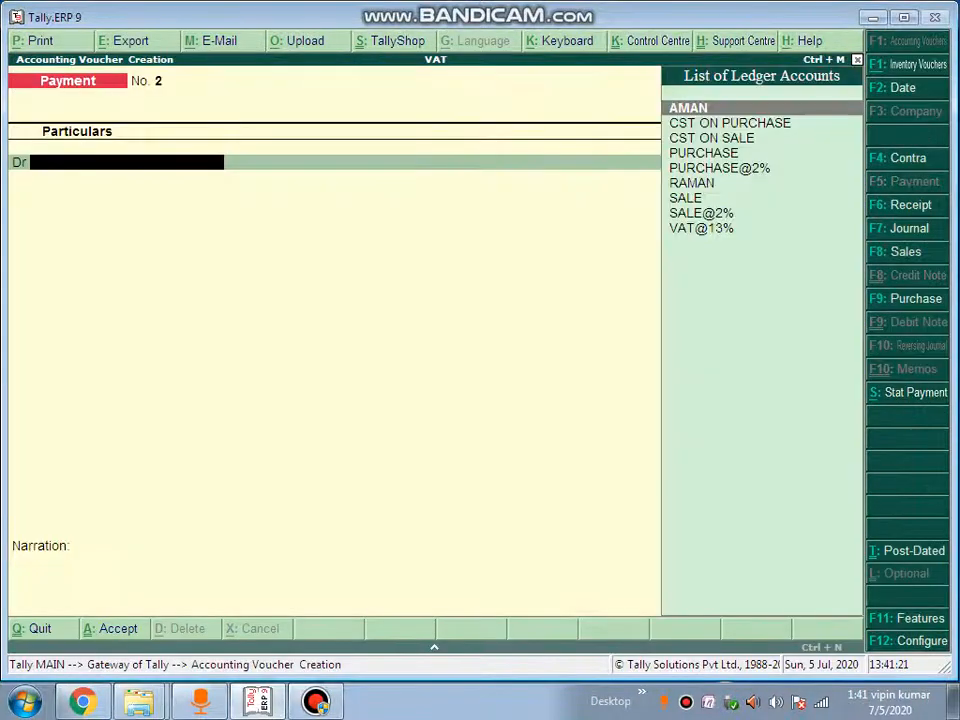
pyautogui.press('Down')
pyautogui.press('Down')
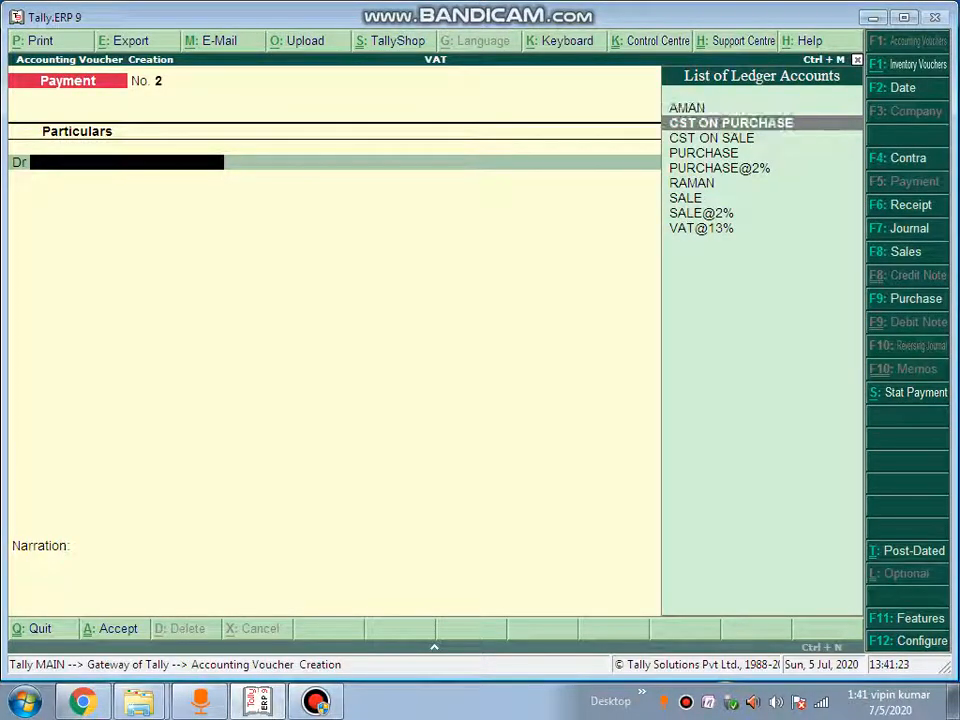
pyautogui.press('Return')
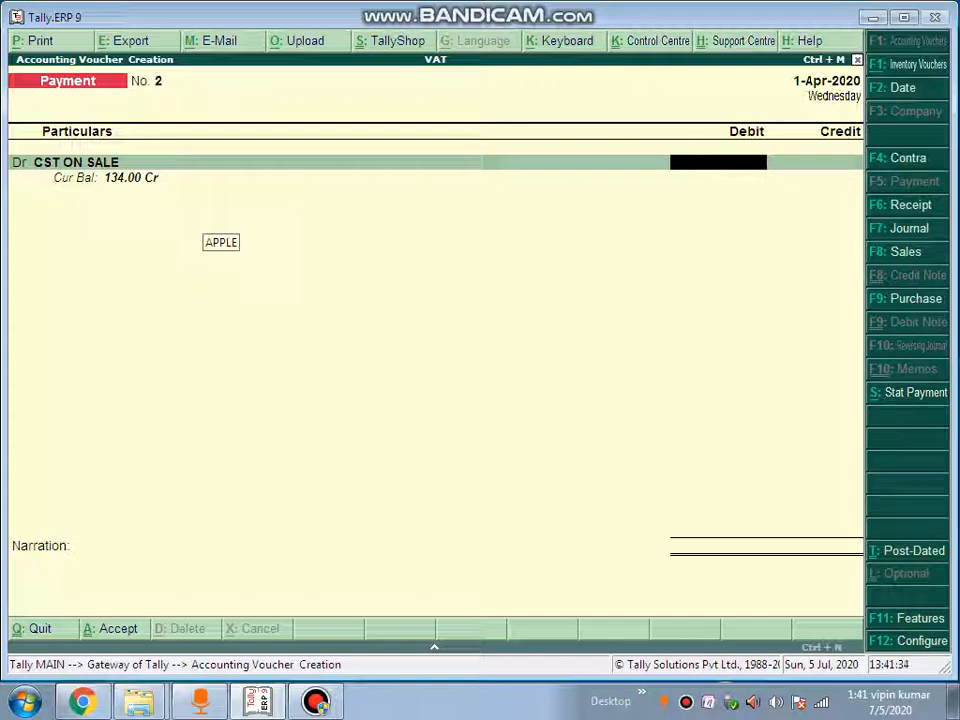
pyautogui.write('134')
pyautogui.press('Return')
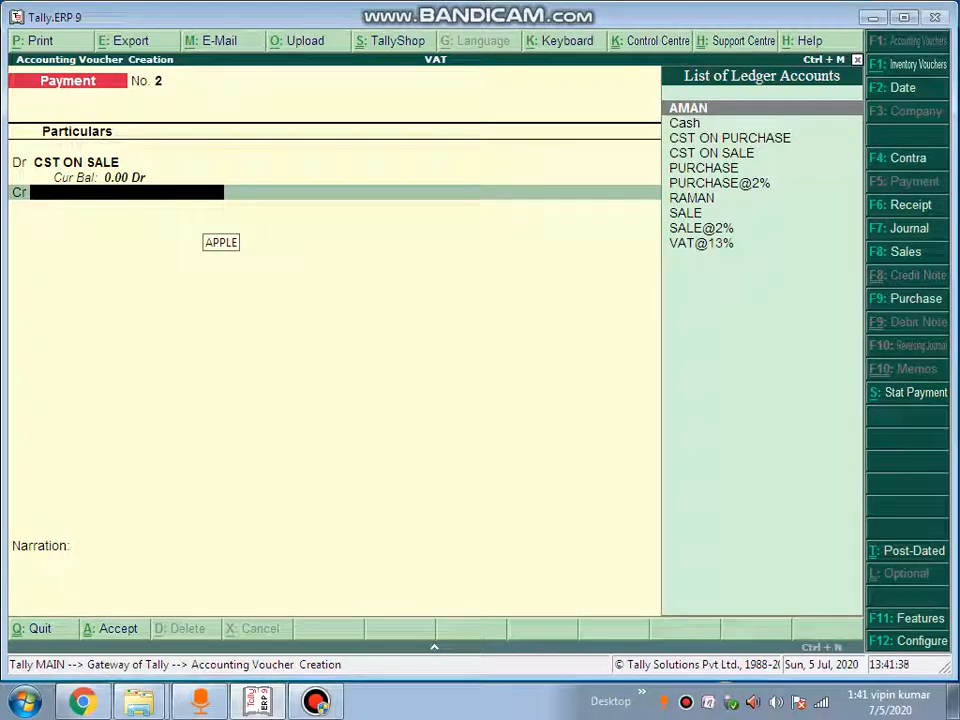
pyautogui.write('CAS')
pyautogui.press('Return')
pyautogui.press('Return')
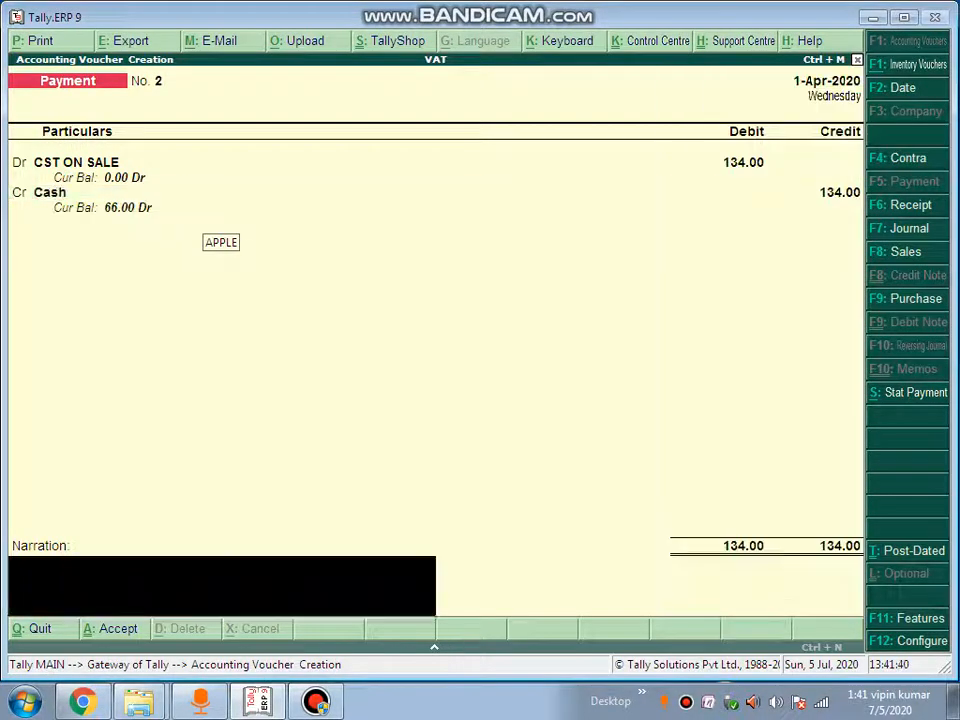
pyautogui.press('Return')
pyautogui.press('Return')
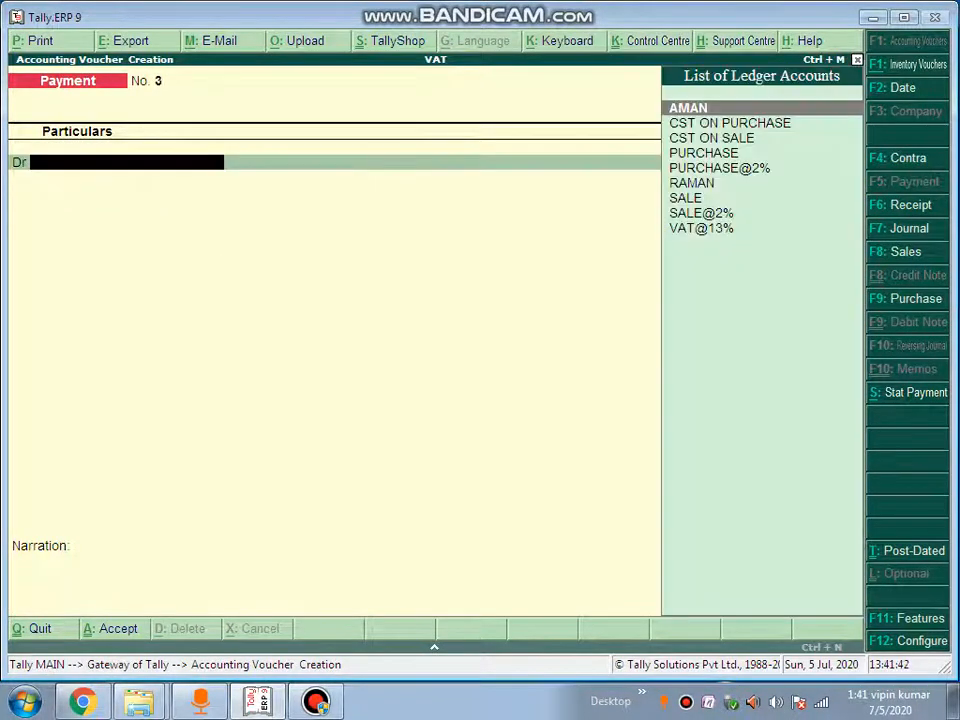
pyautogui.press('Escape')
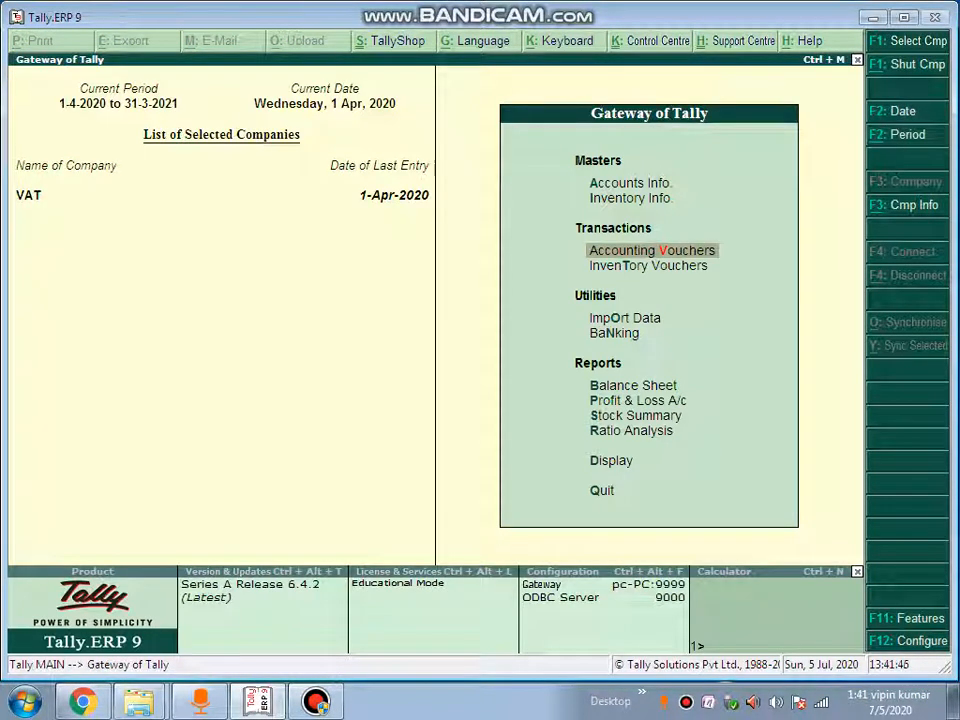
pyautogui.press('Down')
pyautogui.press('Down')
pyautogui.press('Down')
pyautogui.press('Down')
pyautogui.press('Down')
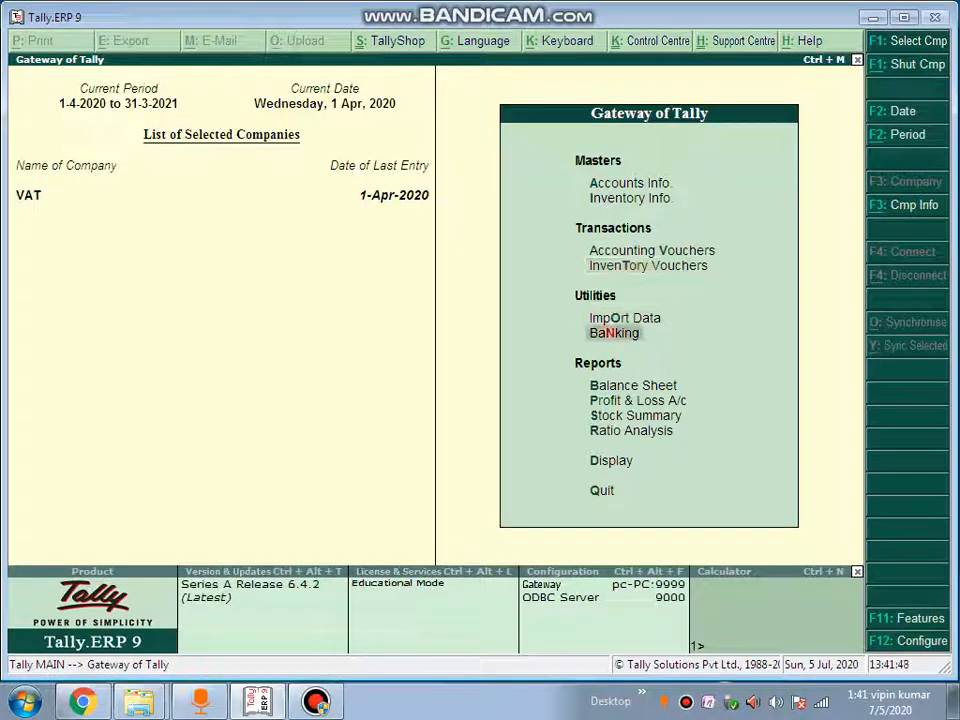
pyautogui.press('Up')
pyautogui.press('Return')
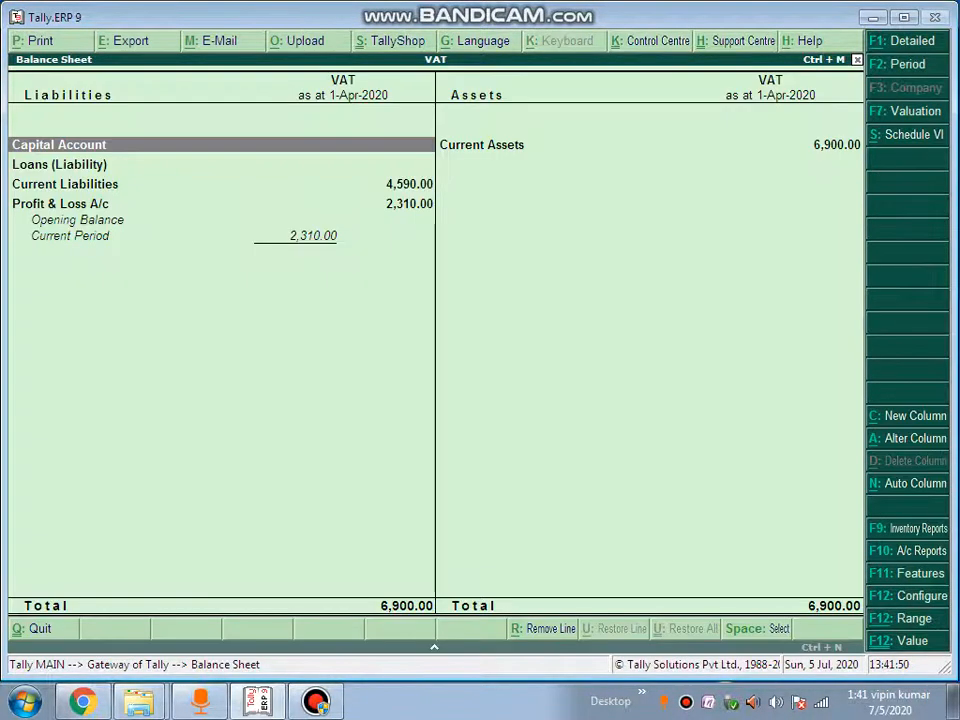
pyautogui.hotkey('alt', 'F1')
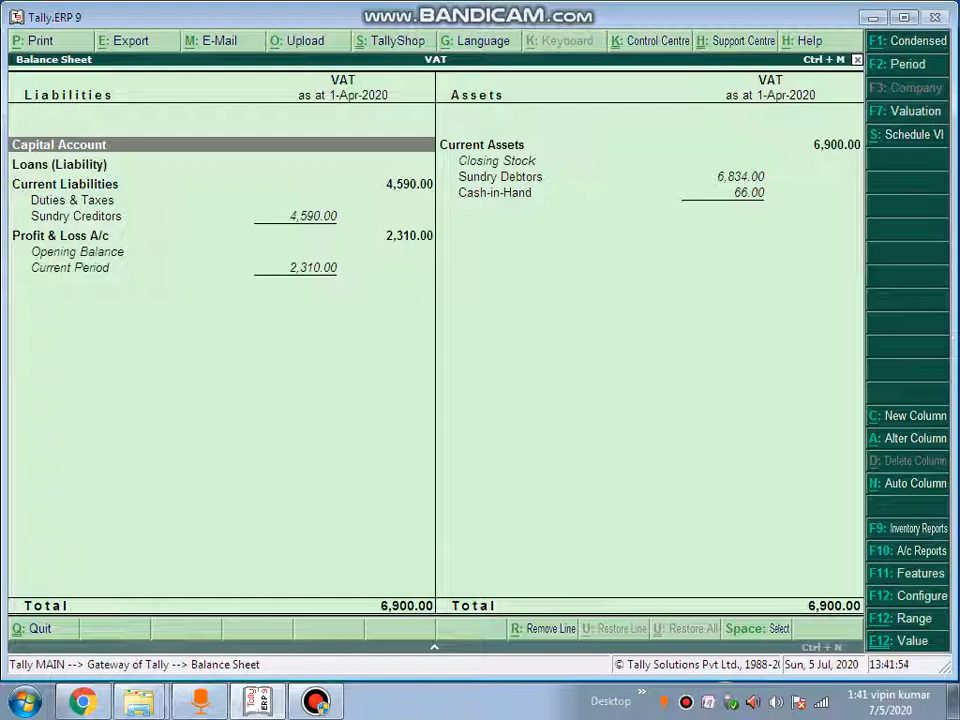
pyautogui.press('Down')
pyautogui.press('Down')
pyautogui.press('Down')
pyautogui.press('Return')
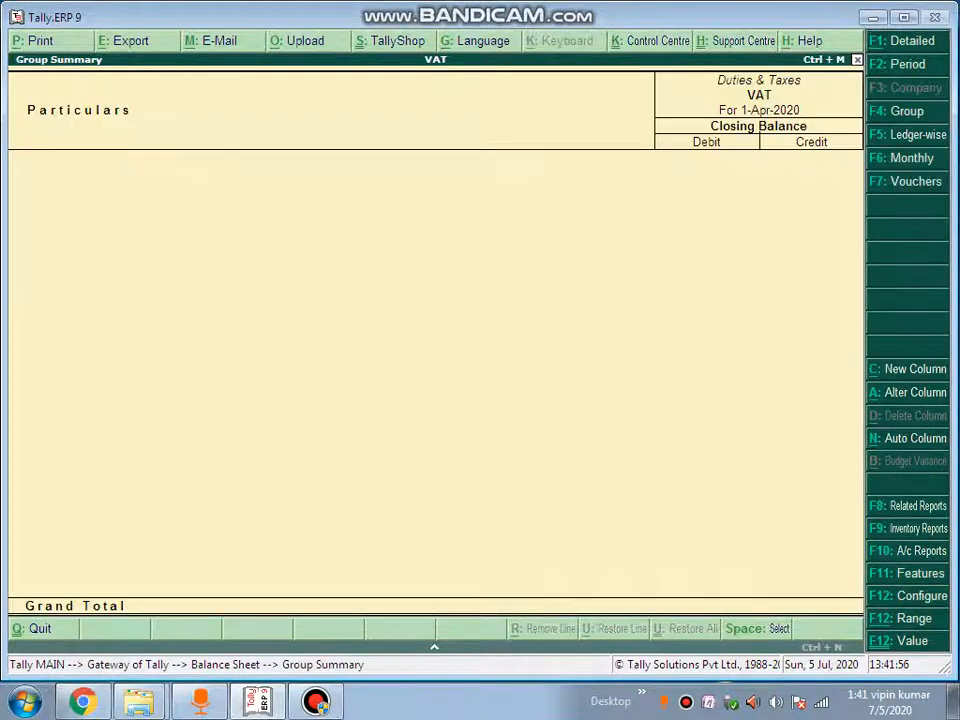
pyautogui.press('Escape')
pyautogui.press('Escape')
pyautogui.press('Escape')
pyautogui.press('Escape')
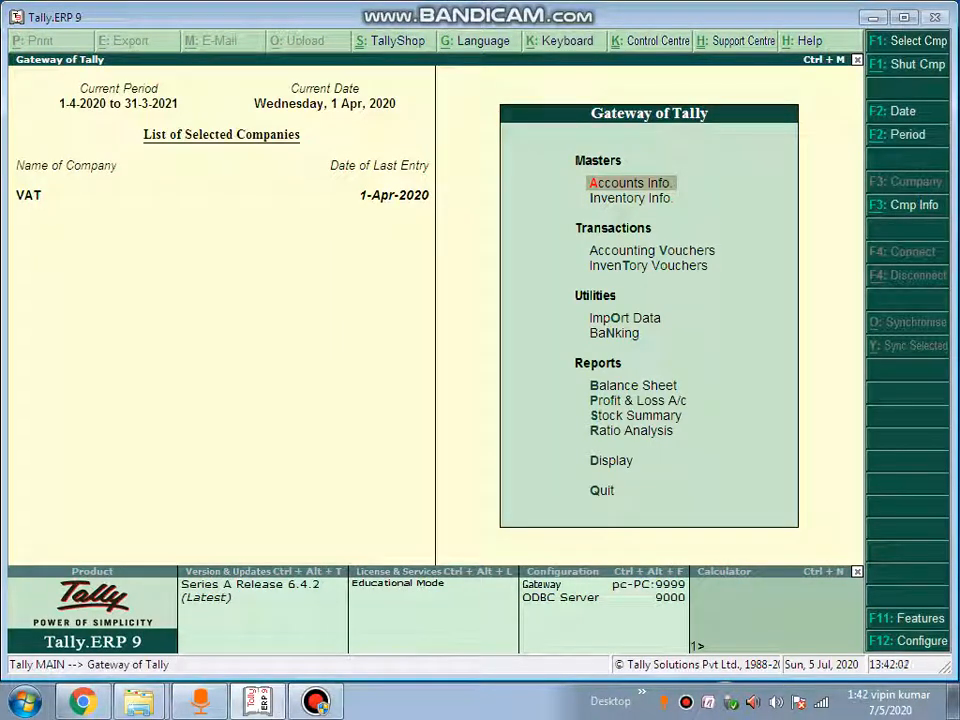
pyautogui.press('Down')
pyautogui.press('Down')
pyautogui.press('Down')
pyautogui.press('Down')
pyautogui.press('Down')
pyautogui.press('Down')
pyautogui.press('Down')
pyautogui.press('Down')
pyautogui.press('Down')
pyautogui.press('Down')
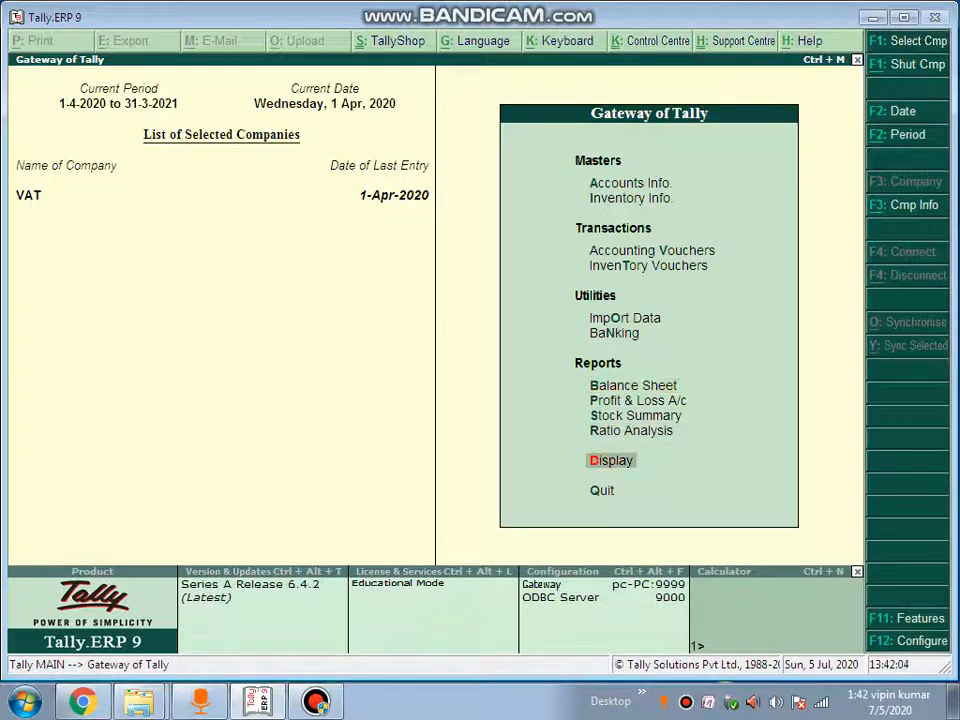
pyautogui.press('Return')
pyautogui.press('Down')
pyautogui.press('Down')
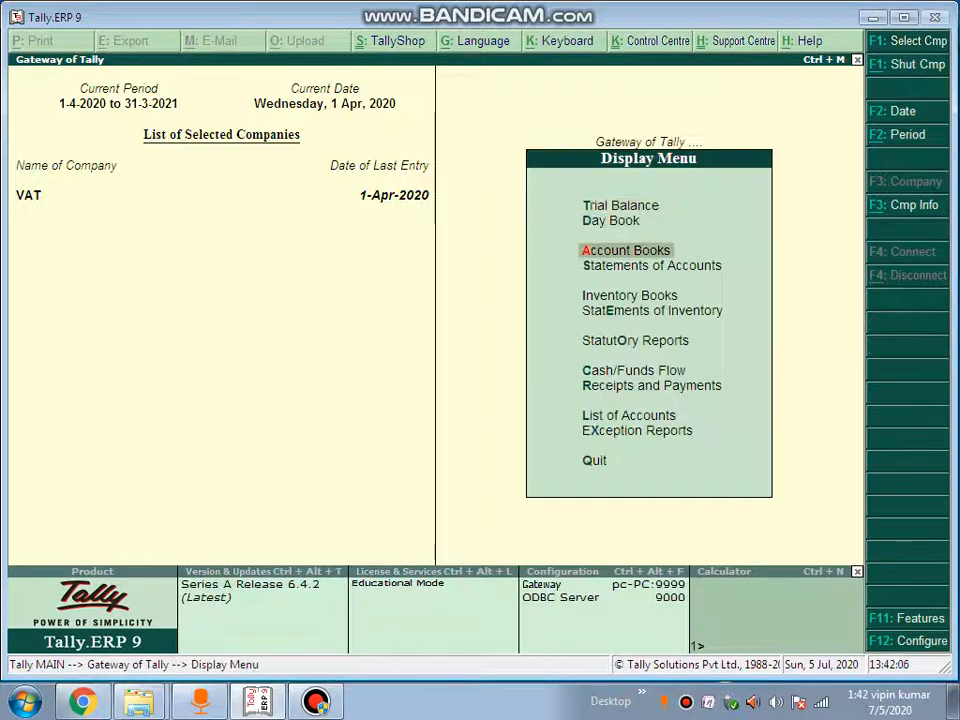
pyautogui.press('Up')
pyautogui.press('Return')
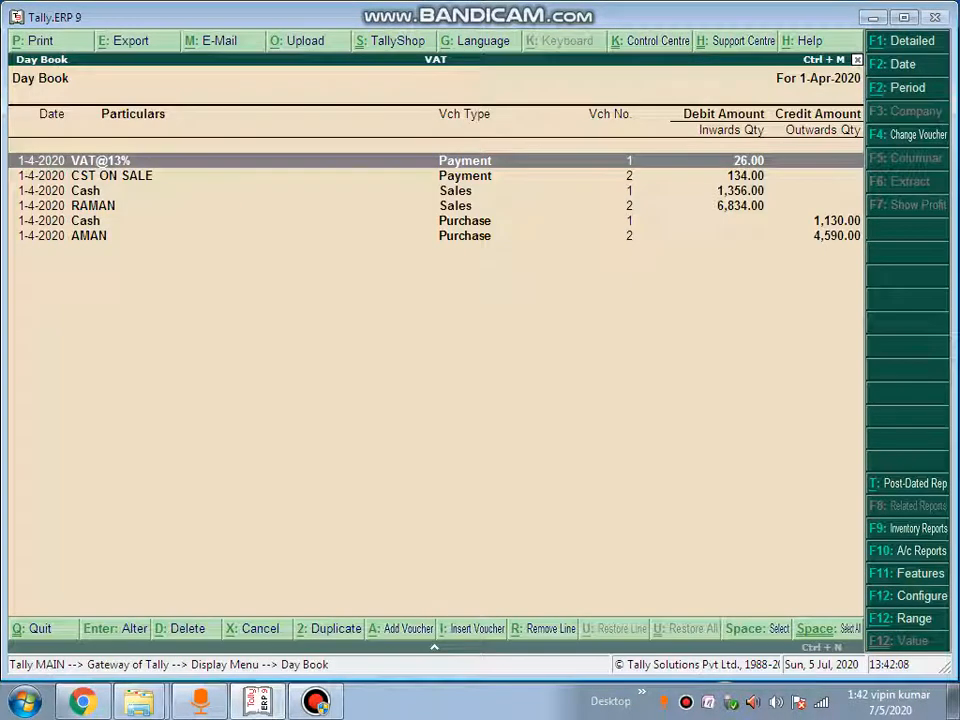
pyautogui.press('Down')
pyautogui.press('Down')
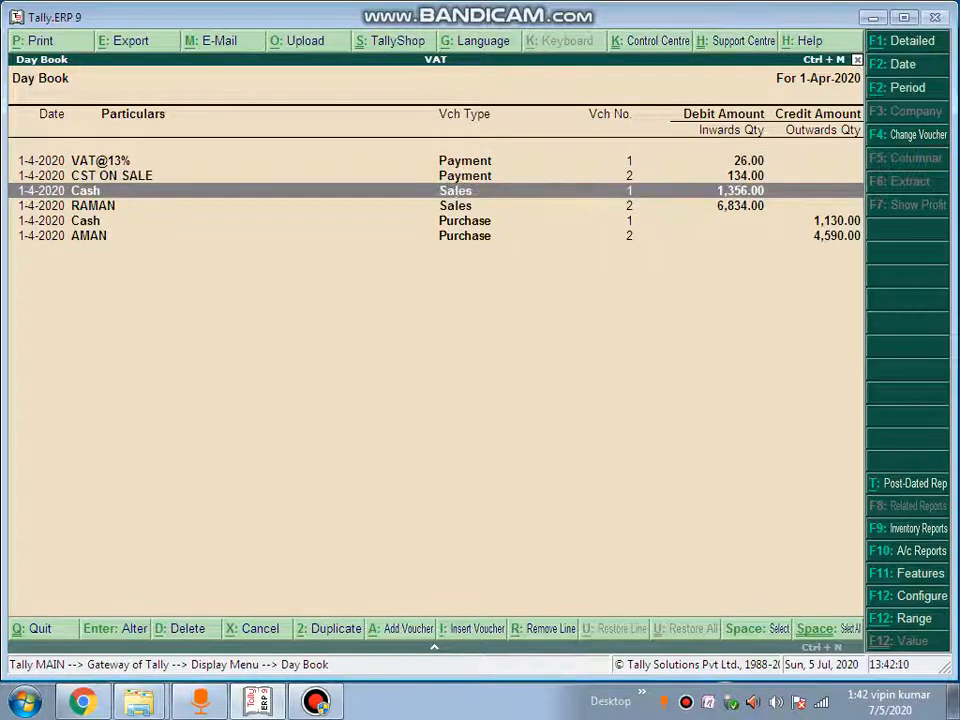
pyautogui.press('Up')
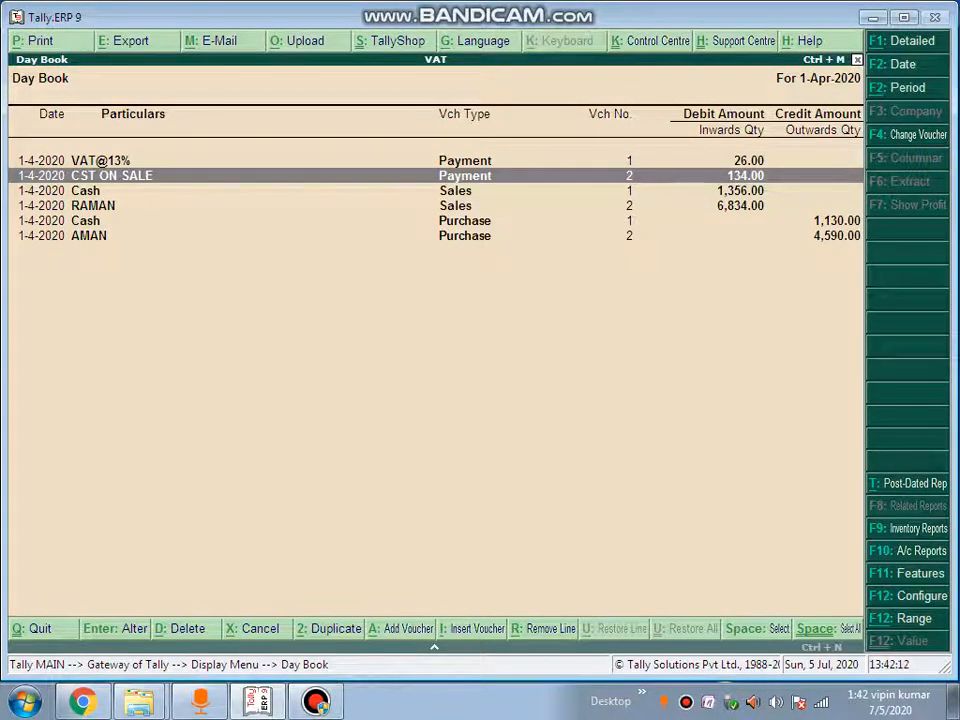
pyautogui.press('Return')
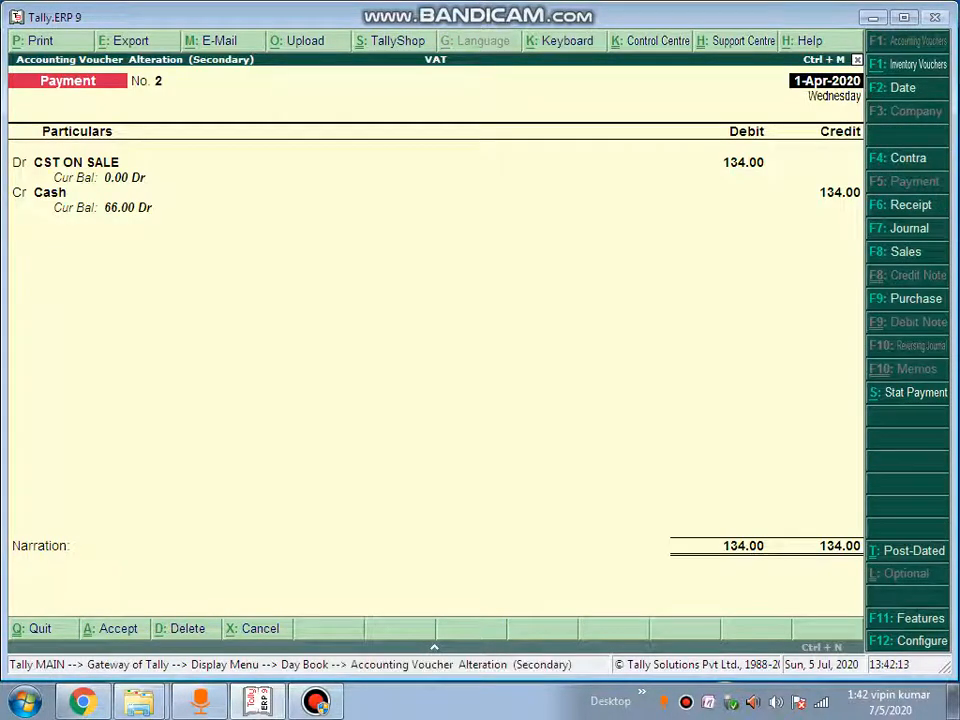
pyautogui.press('Escape')
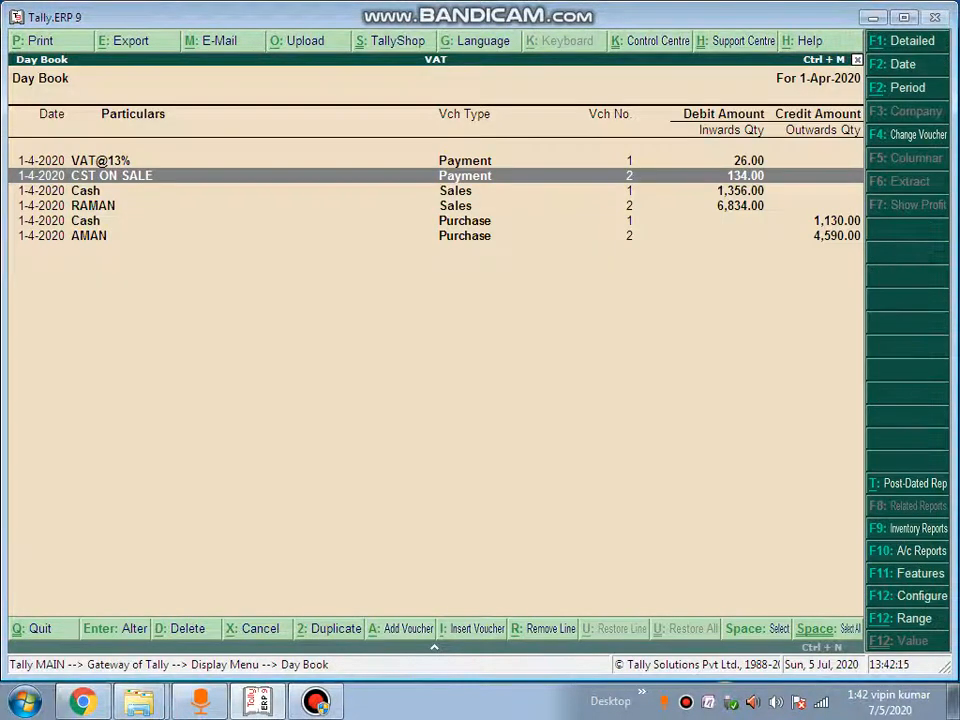
pyautogui.press('Escape')
pyautogui.press('Escape')
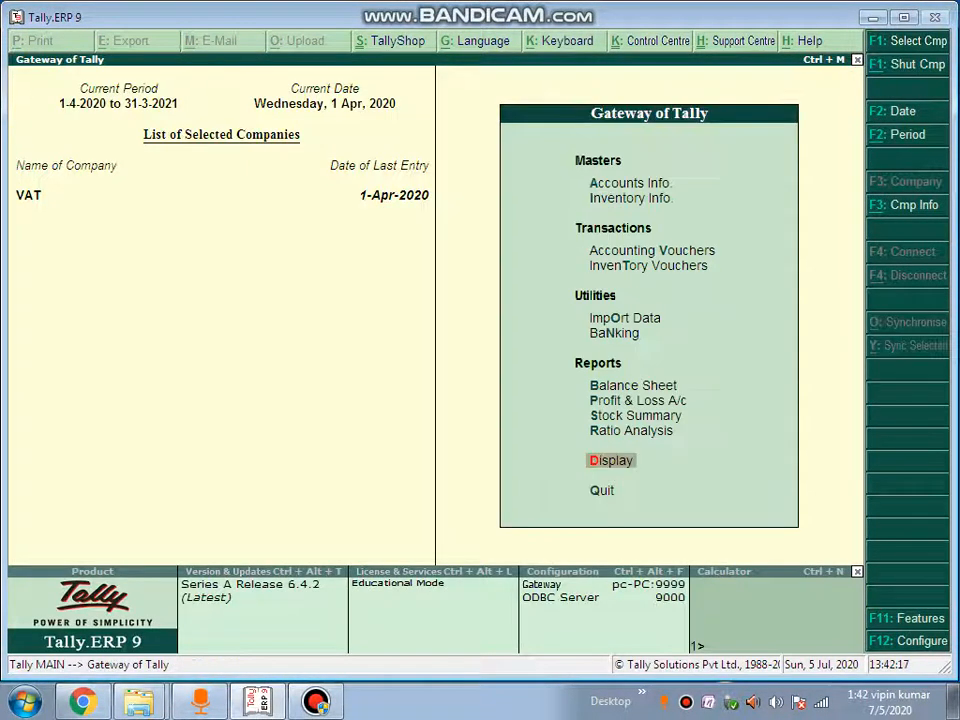